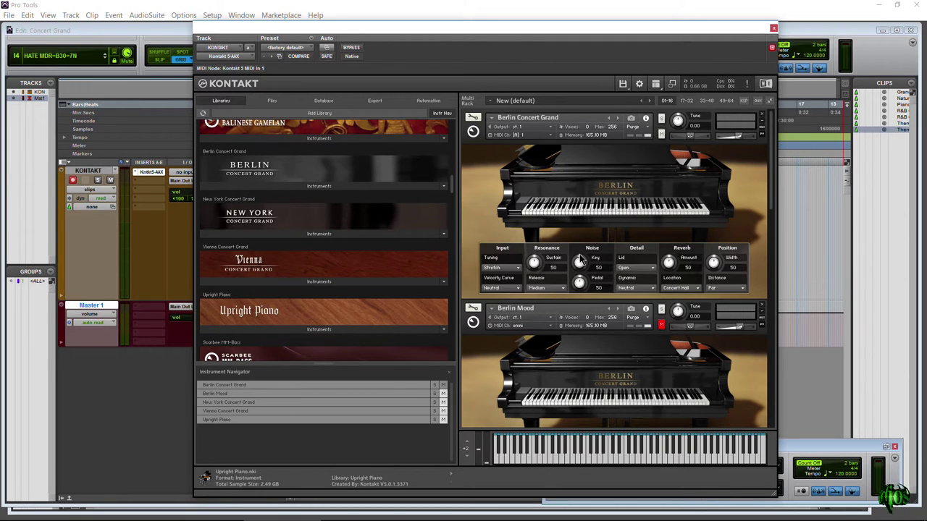
# - Check the Berlin Concert Grand's tuning choices, leaving it on Stretch
pyautogui.click(507, 267)
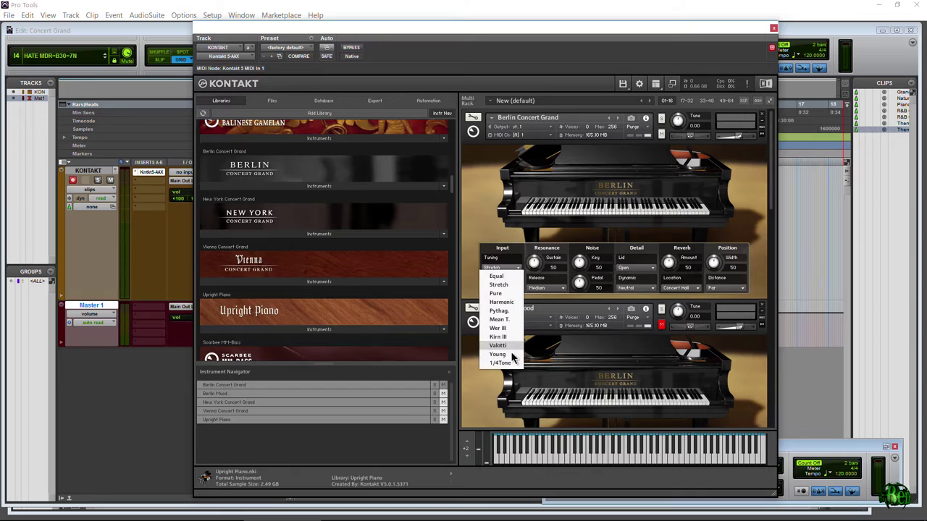
pyautogui.click(511, 260)
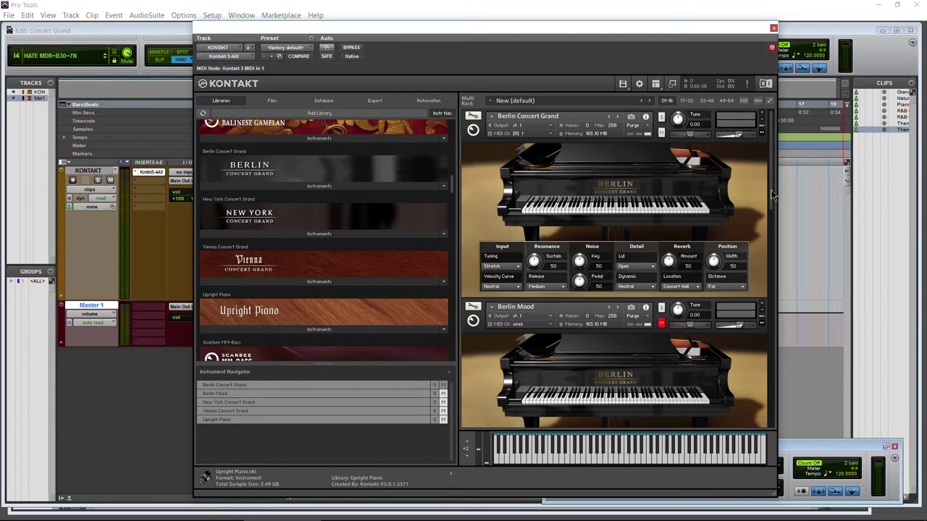
pyautogui.scroll(-3, 766, 189)
pyautogui.scroll(3, 770, 181)
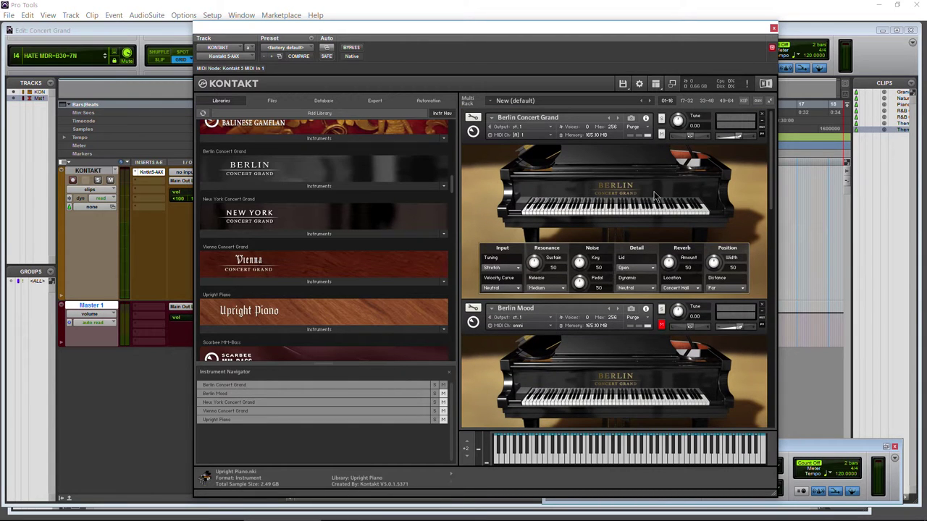
# - Show the instruments of the Berlin, New York, Vienna and Upright Piano libraries
pyautogui.click(322, 186)
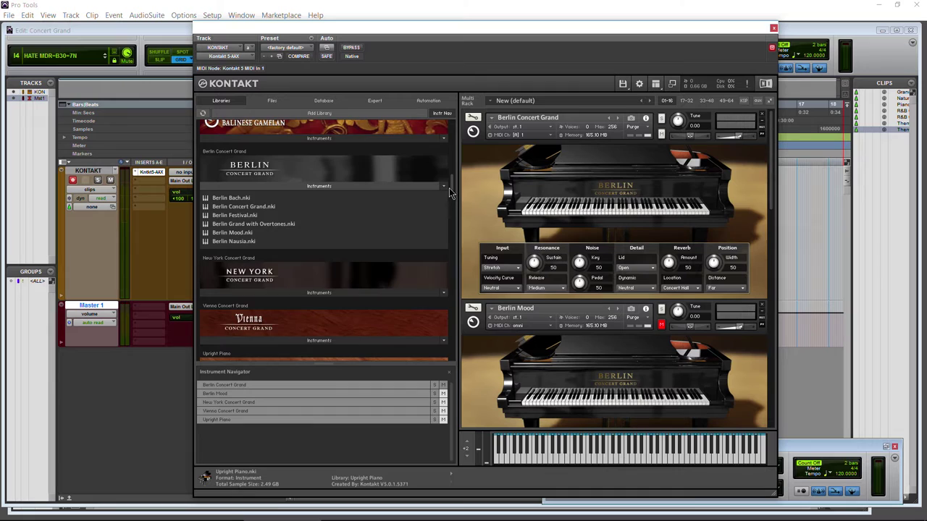
pyautogui.scroll(-3, 448, 190)
pyautogui.click(359, 231)
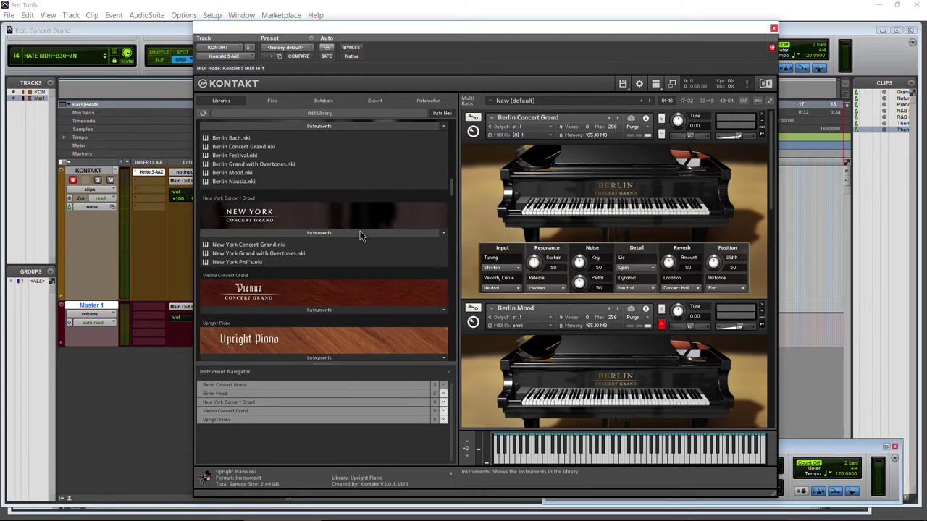
pyautogui.scroll(-5, 362, 230)
pyautogui.click(381, 225)
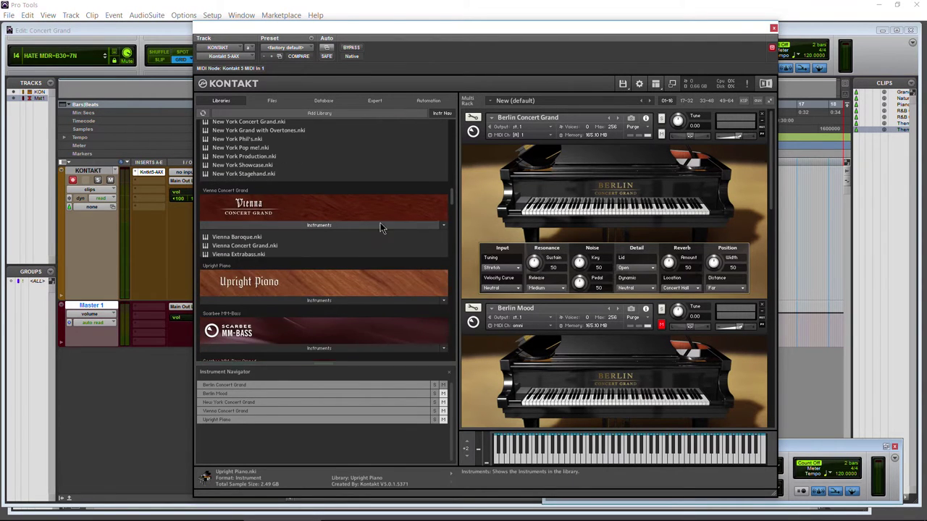
pyautogui.scroll(-5, 355, 230)
pyautogui.click(334, 224)
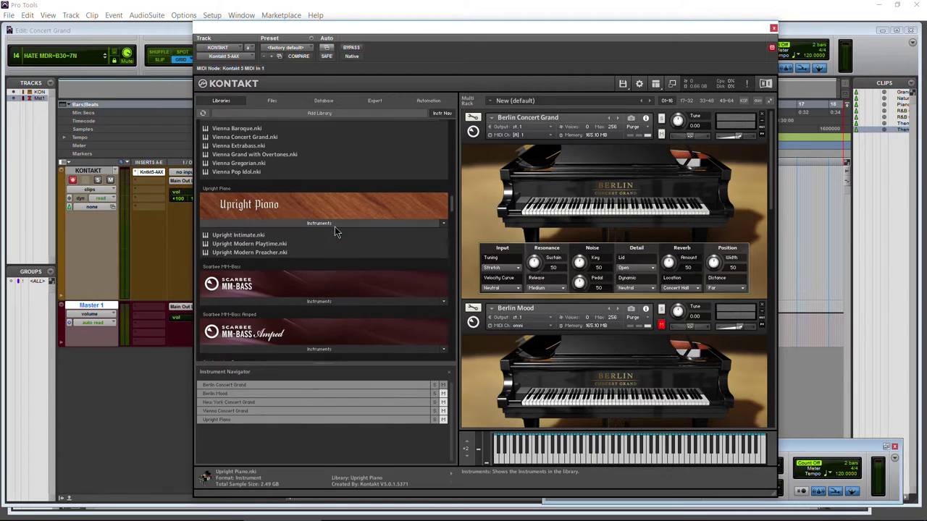
pyautogui.moveTo(455, 210); pyautogui.dragTo(455, 186)
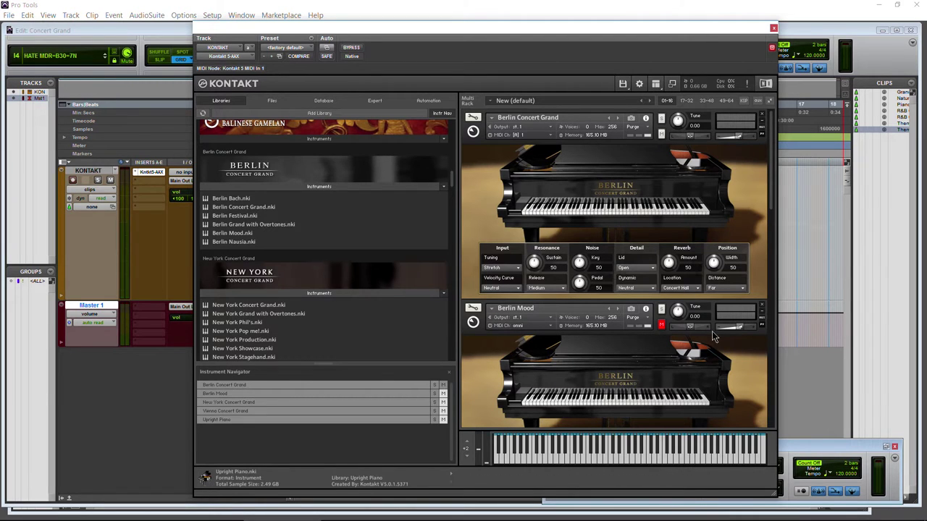
# - Expand the Pro Tools transport to full size and lower Berlin Concert Grand's volume to about -16
pyautogui.scroll(-3, 771, 202)
pyautogui.scroll(-1, 771, 207)
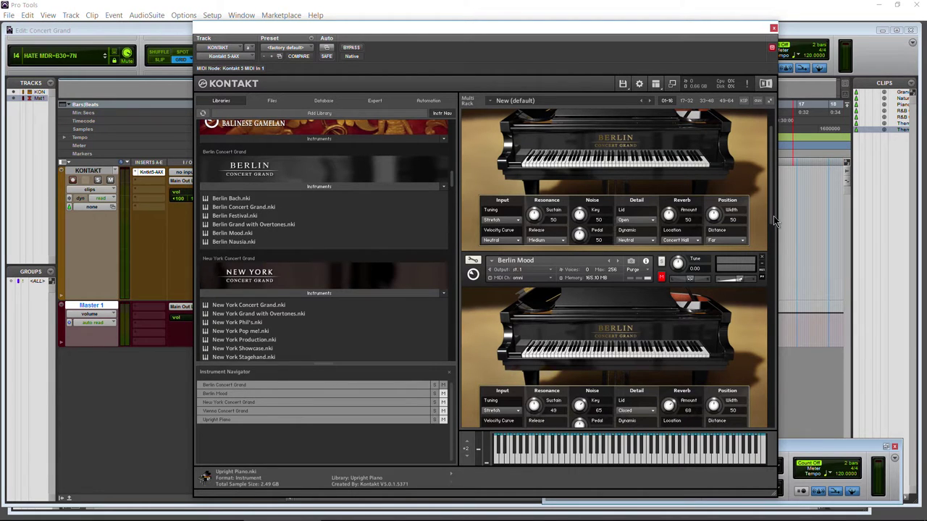
pyautogui.scroll(3, 772, 215)
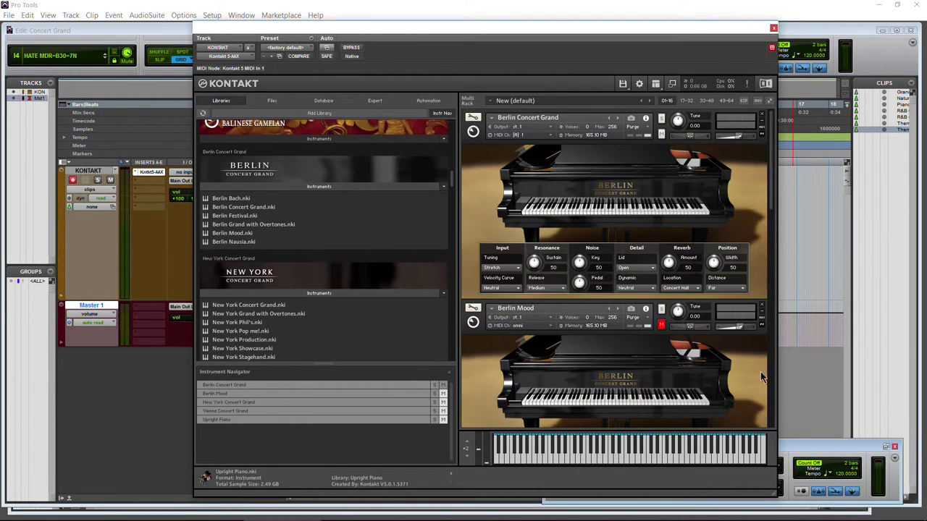
pyautogui.doubleClick(807, 440)
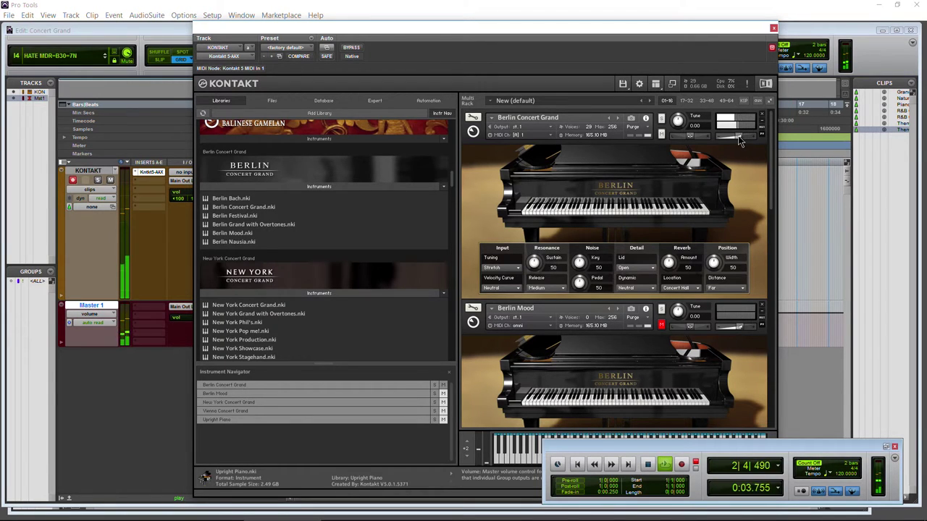
pyautogui.moveTo(752, 136); pyautogui.dragTo(740, 141)
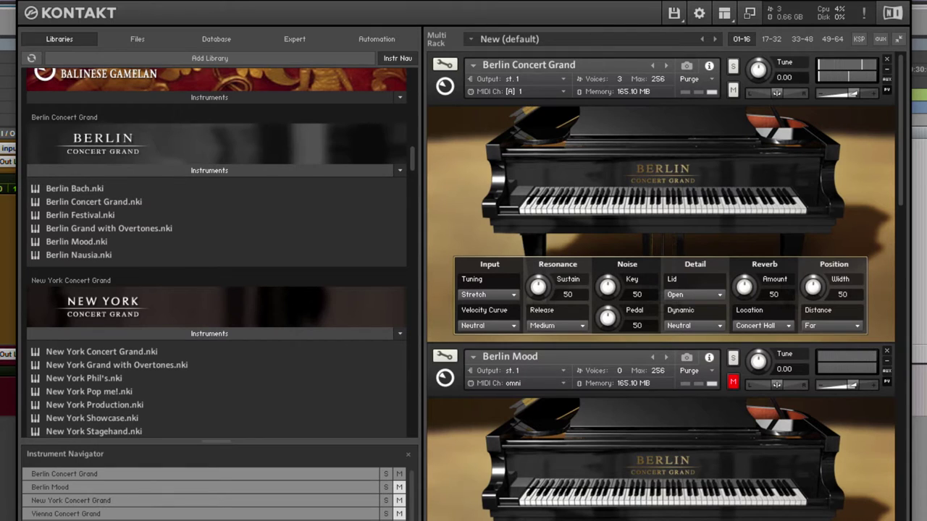
# - Alternate mutes between Berlin Concert Grand and Berlin Mood, ending with only Berlin Mood audible
pyautogui.click(733, 90)
pyautogui.click(732, 383)
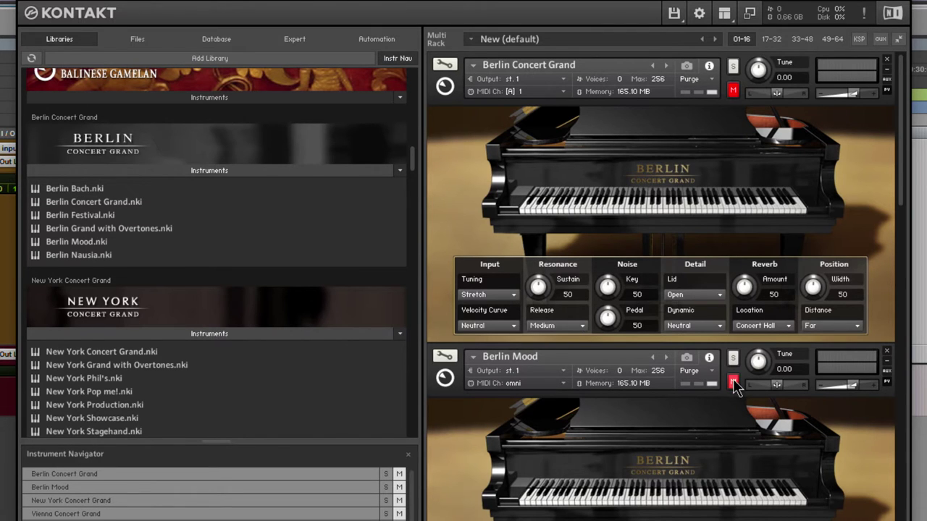
pyautogui.moveTo(905, 185); pyautogui.dragTo(902, 206)
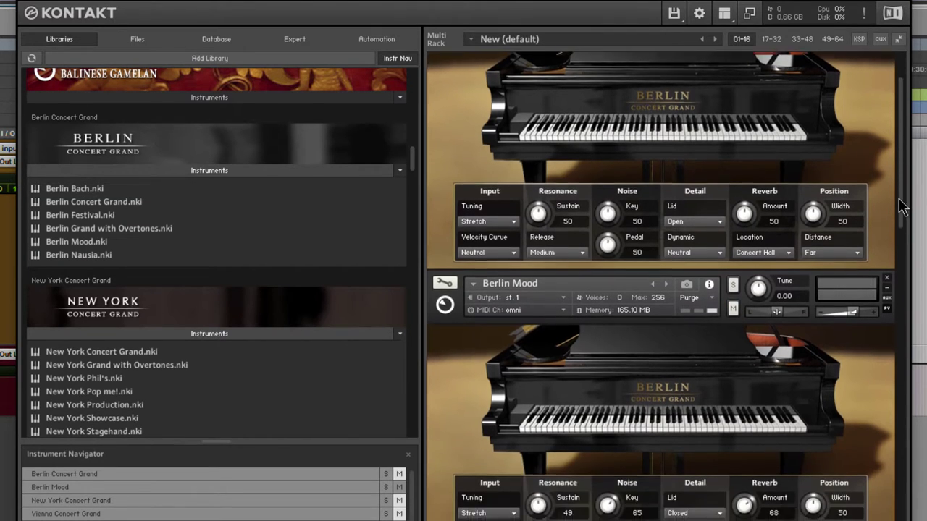
pyautogui.scroll(-3, 901, 207)
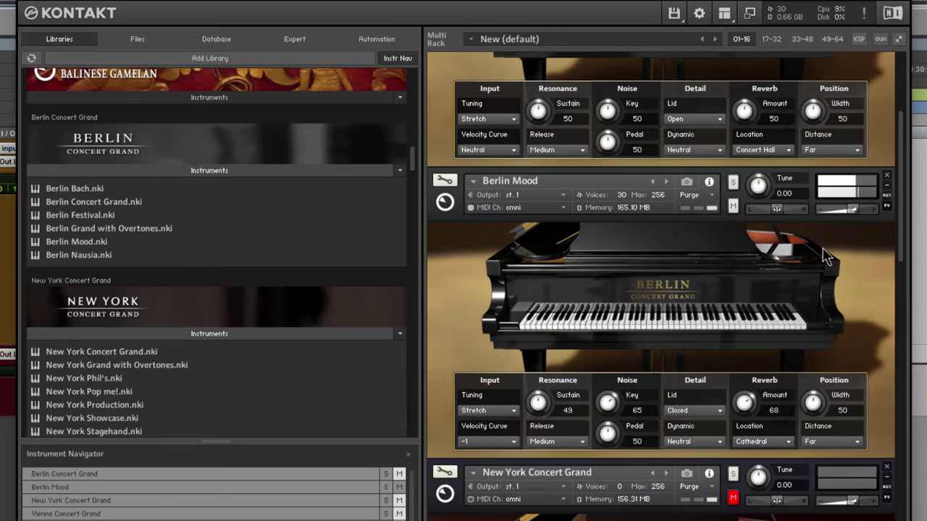
pyautogui.moveTo(902, 257); pyautogui.dragTo(911, 196)
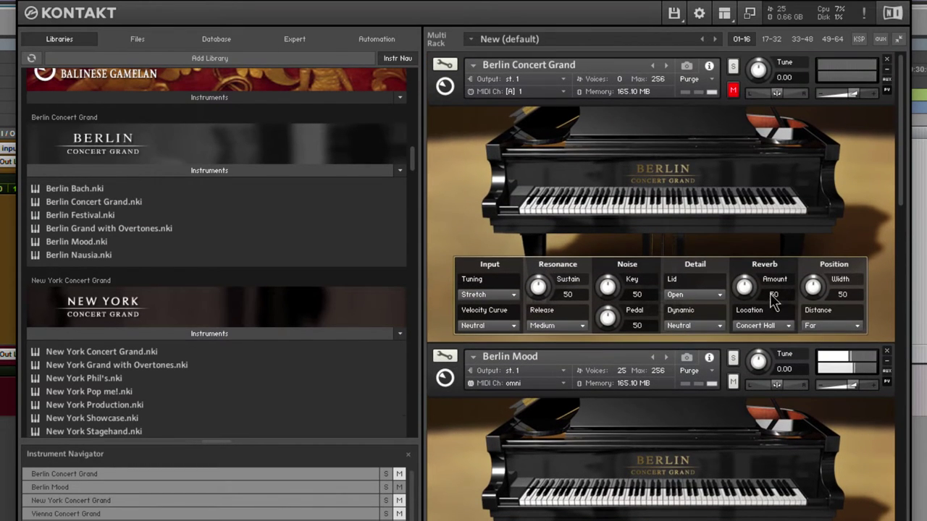
pyautogui.click(733, 91)
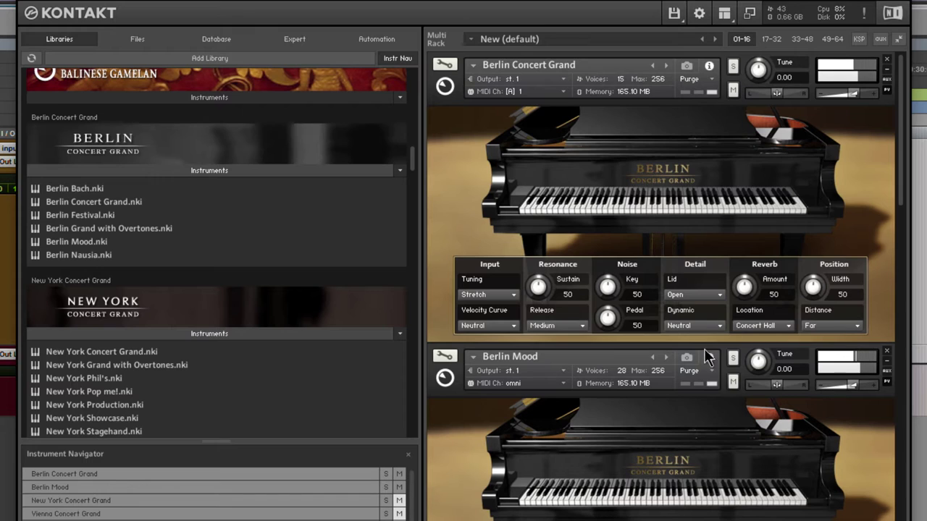
pyautogui.click(732, 382)
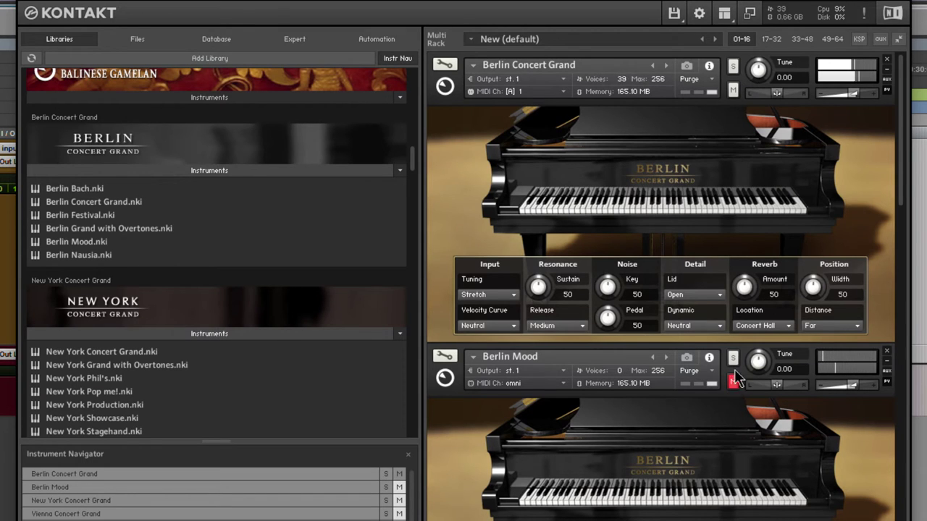
pyautogui.click(733, 91)
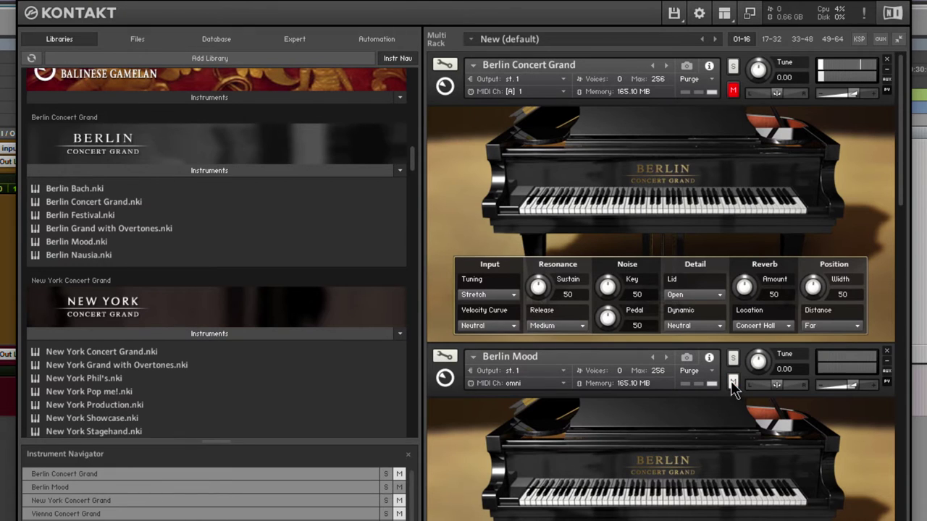
pyautogui.click(733, 381)
pyautogui.scroll(-2, 896, 201)
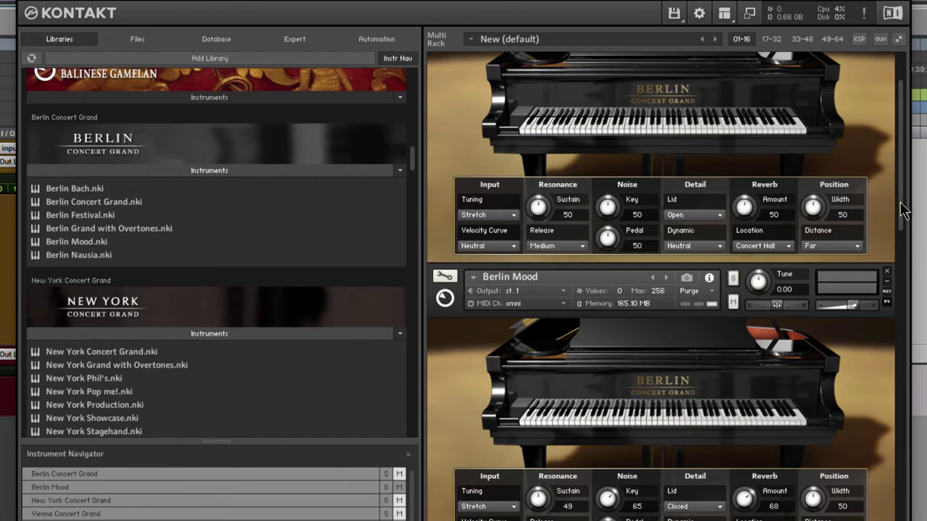
# - Mute Berlin Mood and unmute the Berlin Concert Grand
pyautogui.scroll(2, 904, 194)
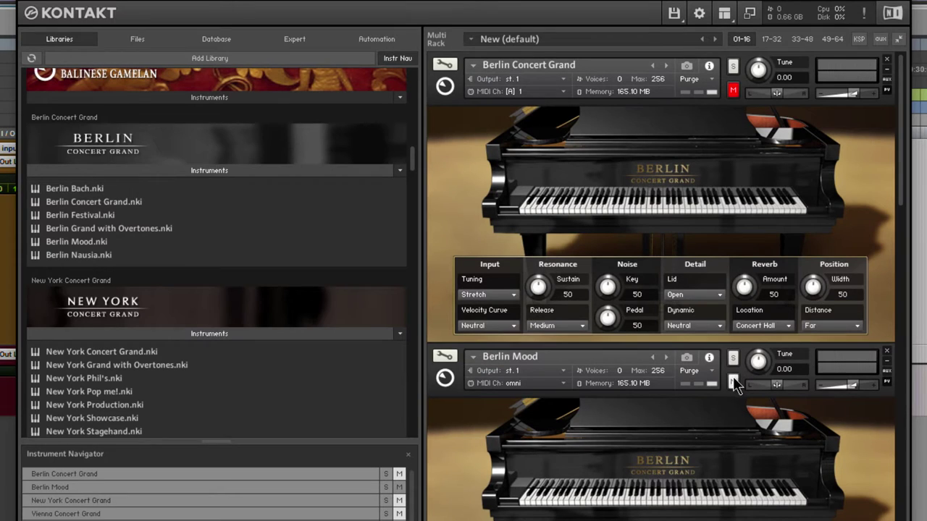
pyautogui.click(733, 383)
pyautogui.click(732, 90)
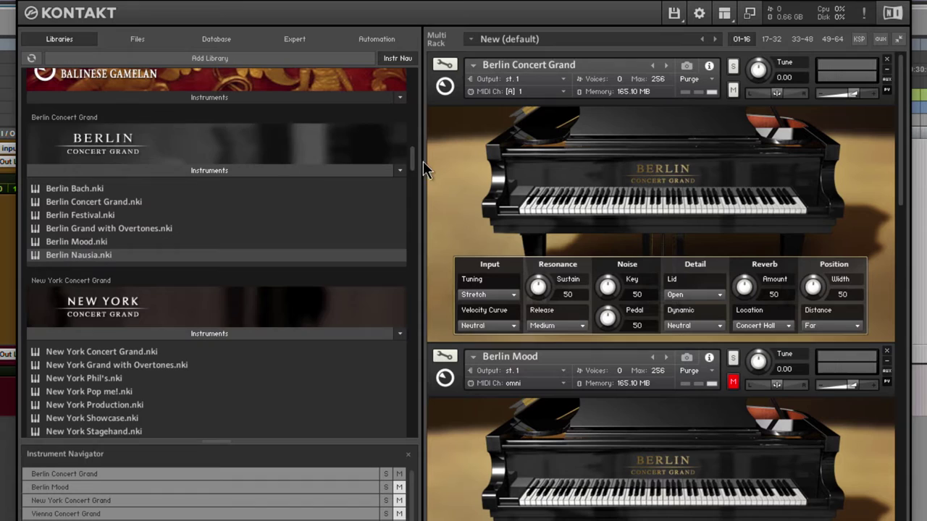
# - Scroll down and back up through the Libraries list
pyautogui.moveTo(414, 162); pyautogui.dragTo(410, 171)
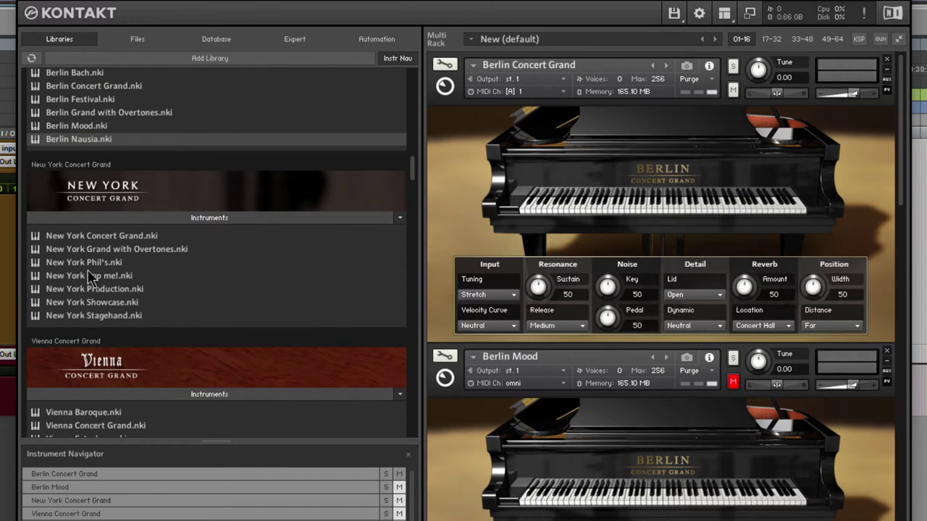
pyautogui.scroll(-1, 212, 311)
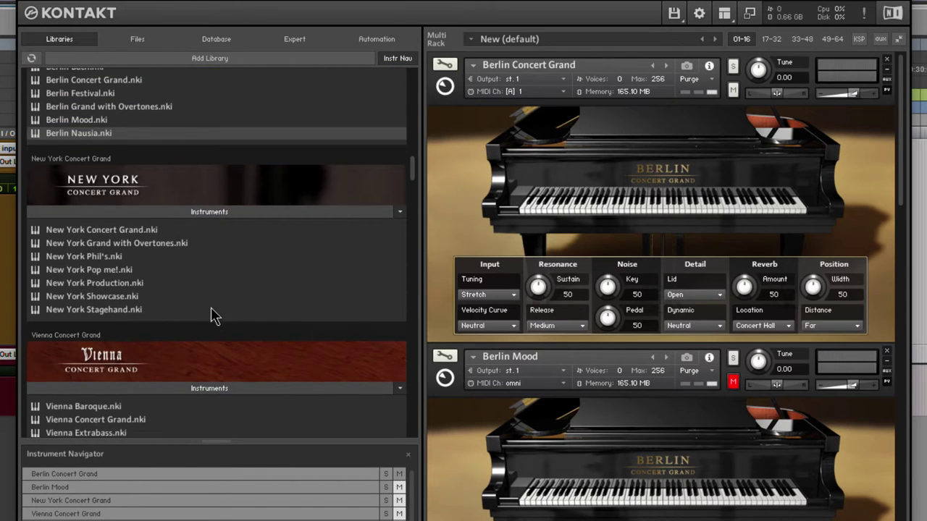
pyautogui.scroll(-5, 211, 311)
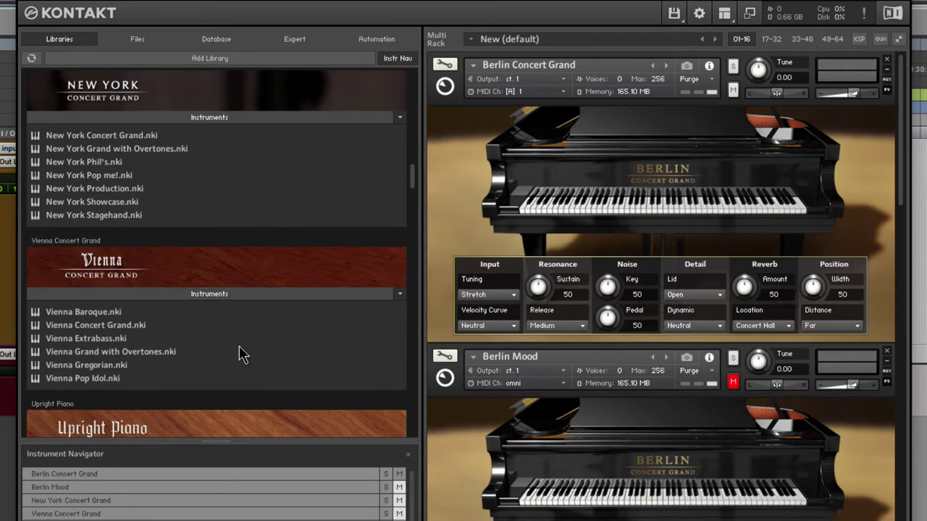
pyautogui.scroll(-4, 160, 358)
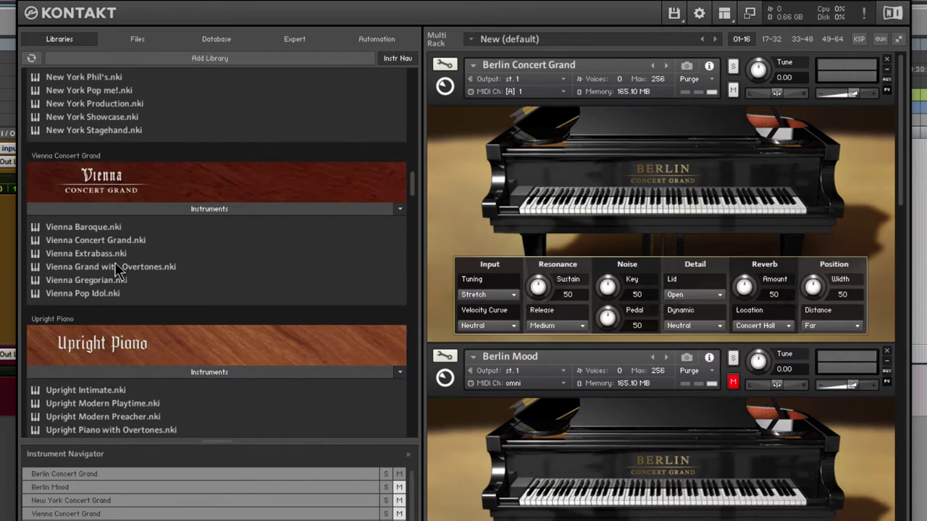
pyautogui.scroll(-4, 222, 228)
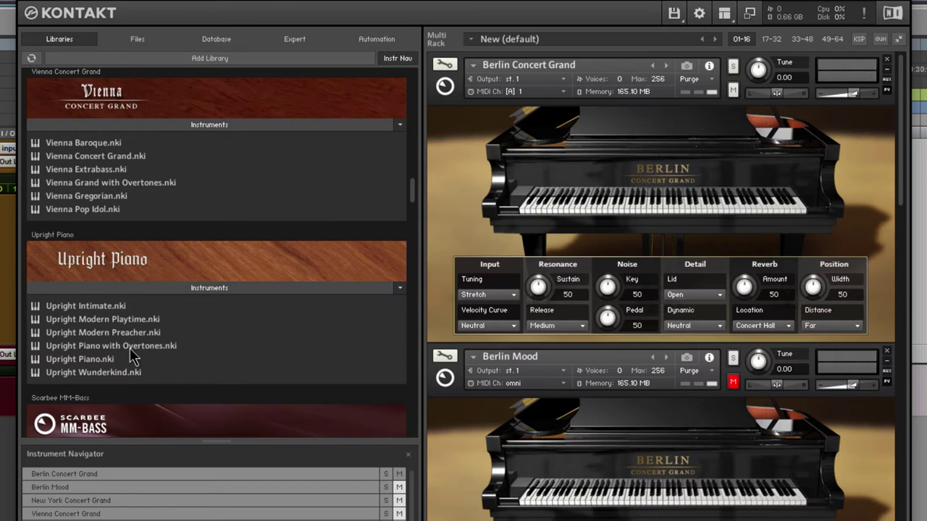
pyautogui.scroll(13, 197, 356)
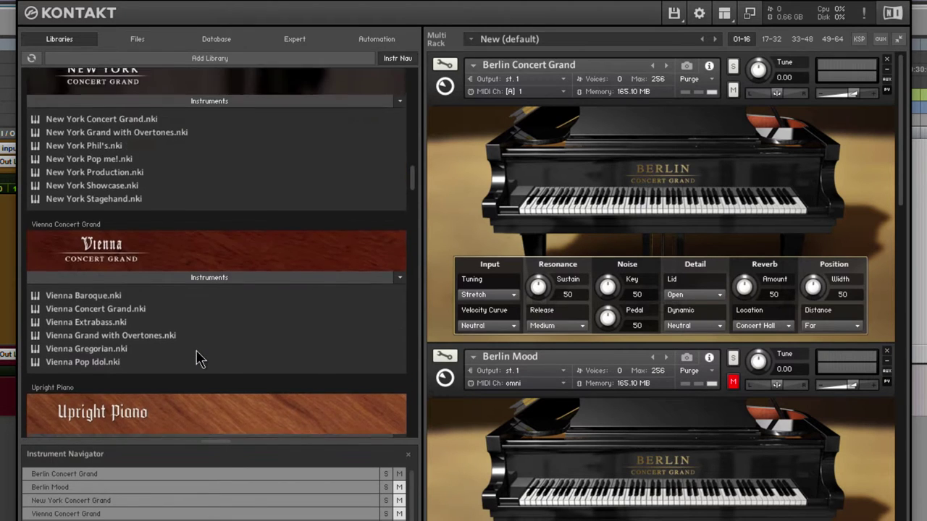
pyautogui.scroll(5, 196, 355)
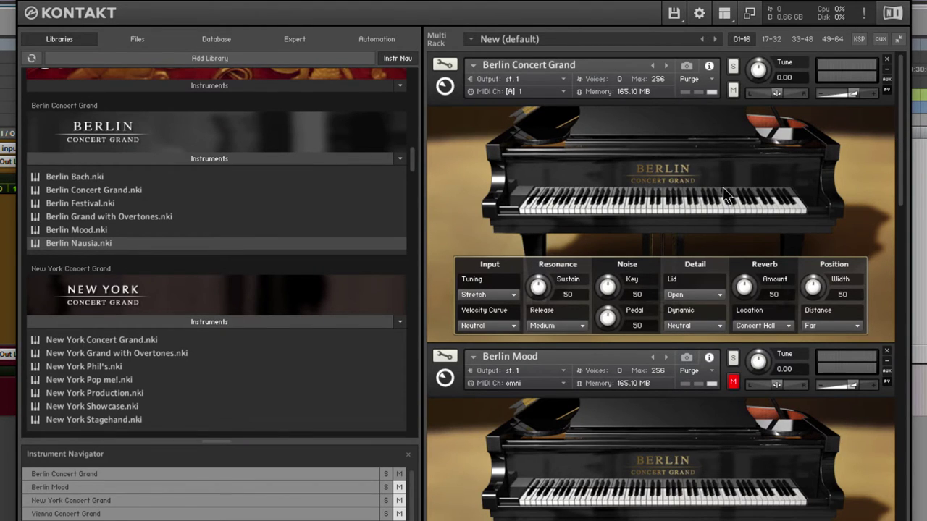
# - Remove Berlin Mood from the rack without saving, then switch to the Berlin Concert Grand manual
pyautogui.scroll(-2, 904, 144)
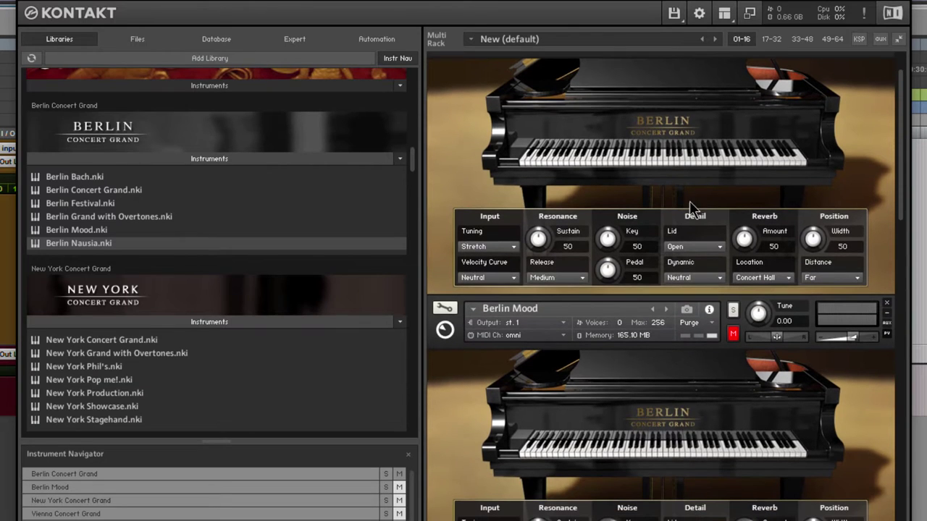
pyautogui.moveTo(902, 166); pyautogui.dragTo(904, 478)
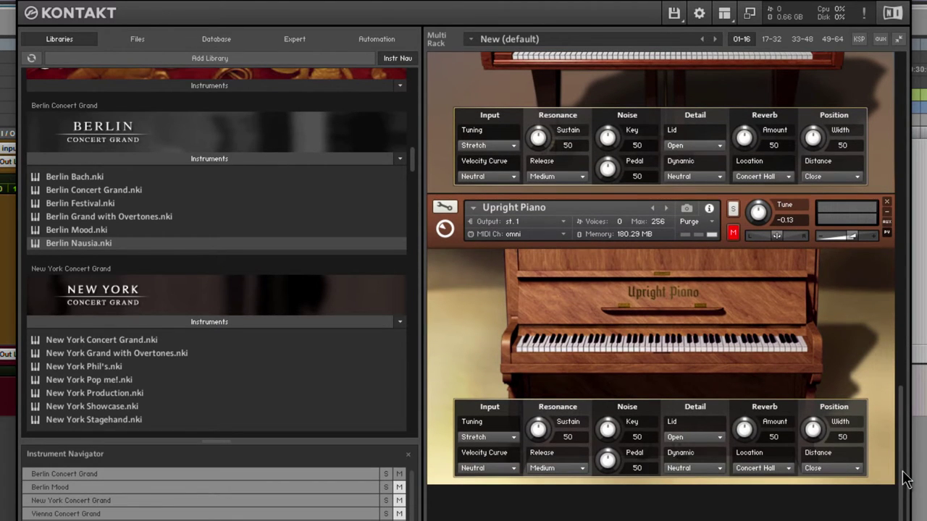
pyautogui.moveTo(905, 479); pyautogui.dragTo(860, 197)
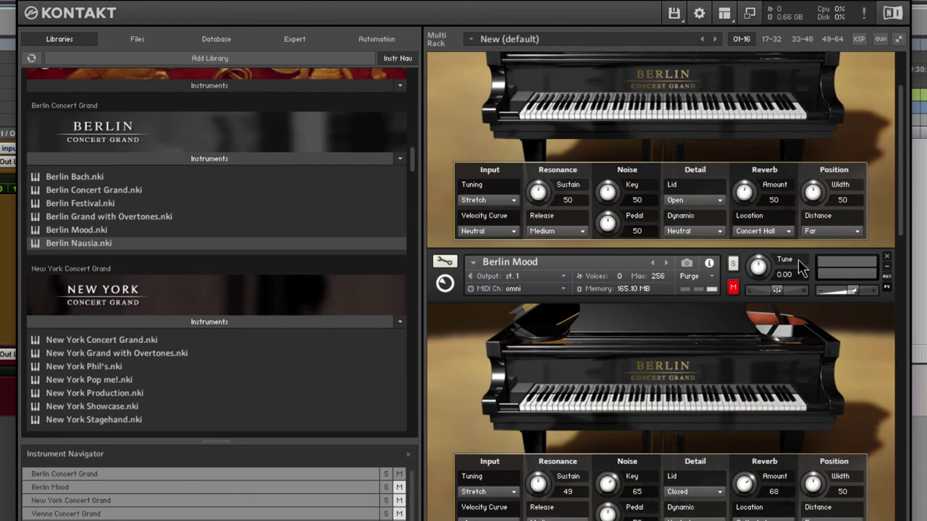
pyautogui.click(887, 258)
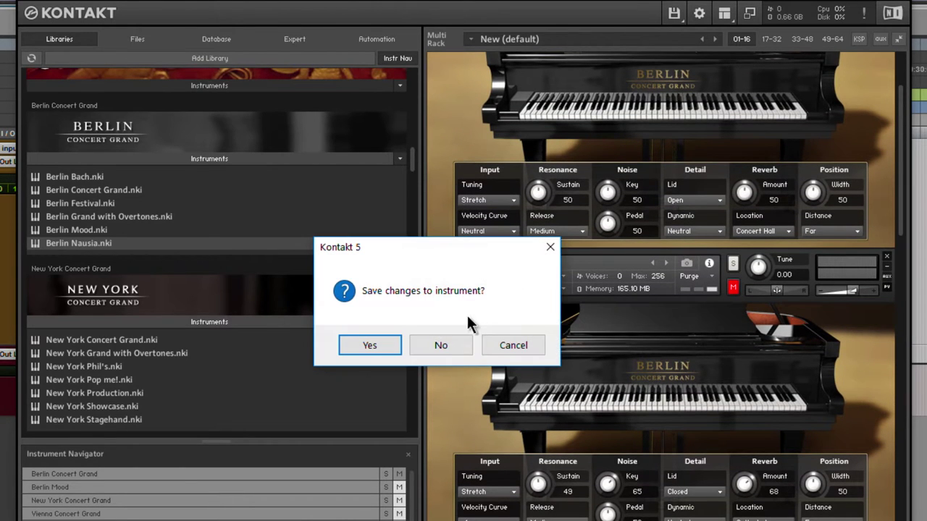
pyautogui.click(434, 346)
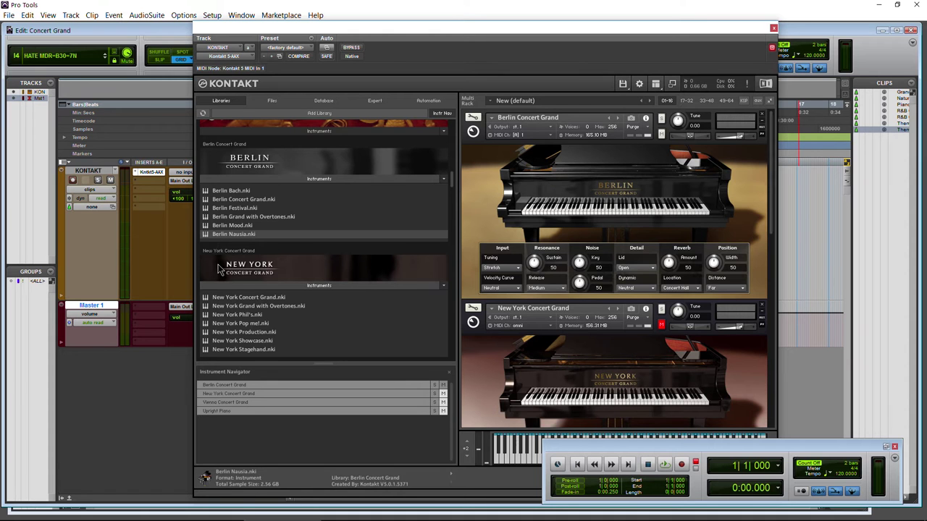
pyautogui.click(84, 514)
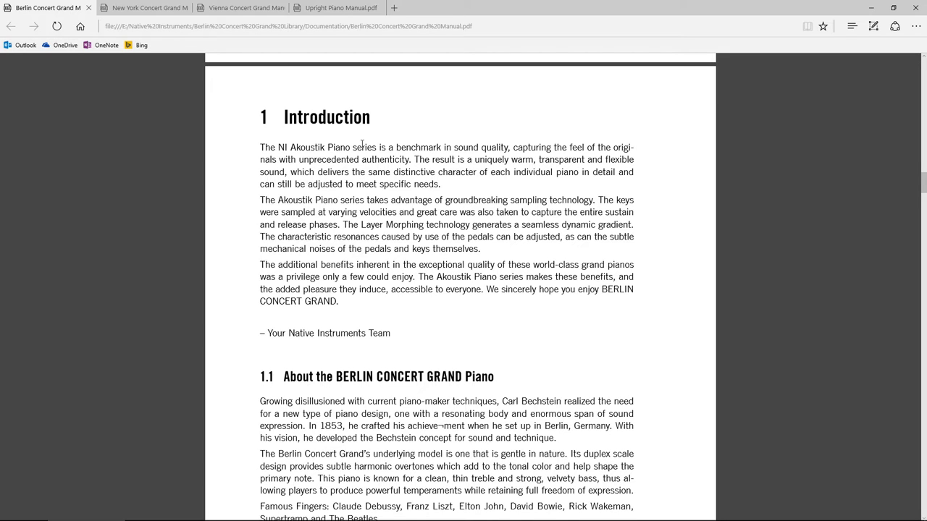
# - Highlight the piano series name in the Berlin manual's introduction and read on through it
pyautogui.moveTo(270, 145); pyautogui.dragTo(341, 143)
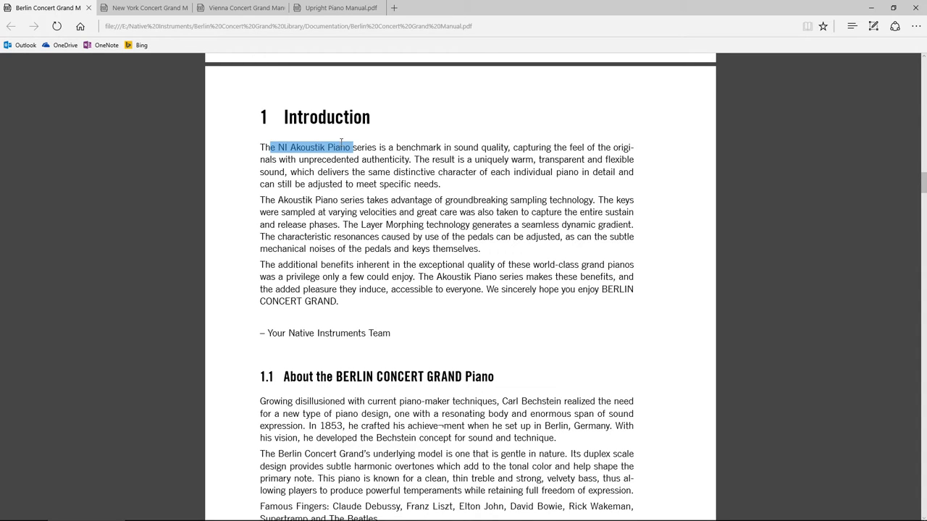
pyautogui.scroll(-5, 414, 224)
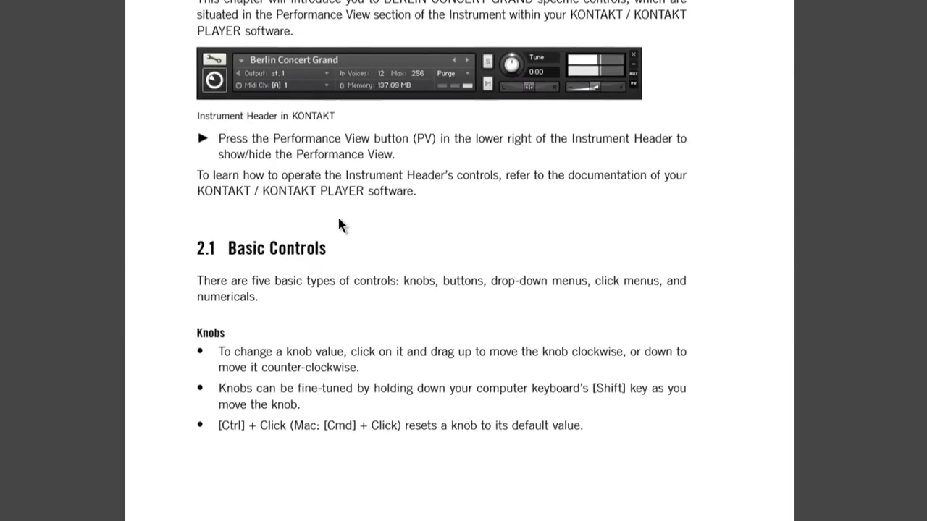
pyautogui.scroll(-5, 346, 227)
pyautogui.scroll(2, 346, 227)
pyautogui.scroll(-7, 304, 262)
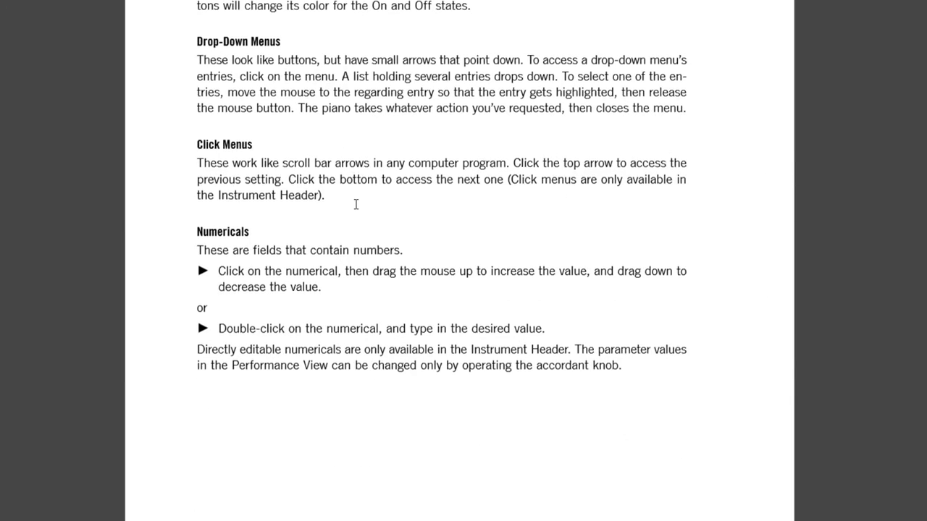
pyautogui.scroll(-6, 356, 204)
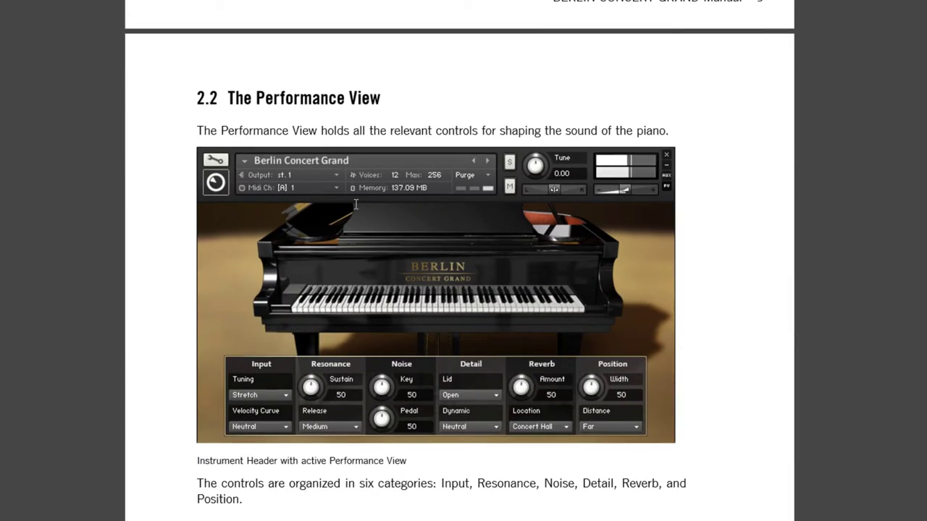
pyautogui.scroll(-3, 356, 204)
pyautogui.scroll(-20, 355, 204)
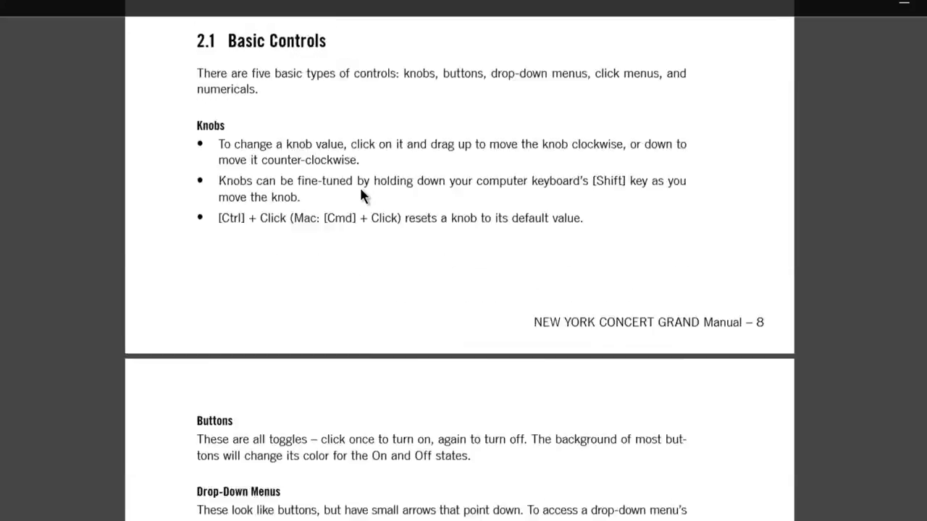
pyautogui.scroll(-15, 361, 194)
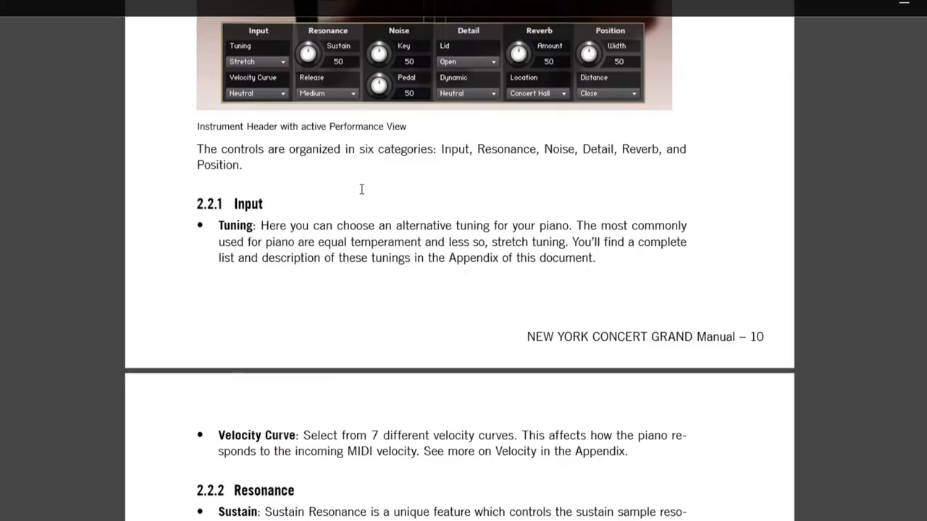
pyautogui.scroll(-10, 377, 217)
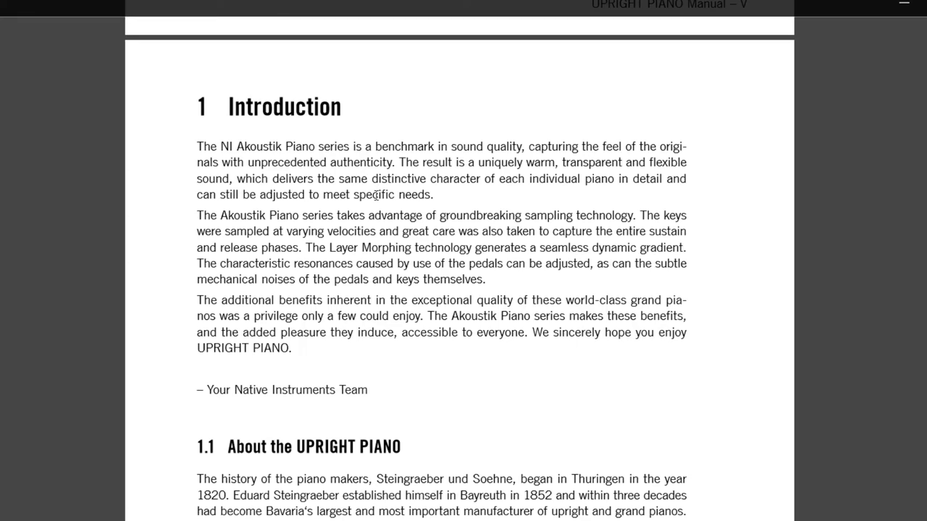
# - Read through the New York and Upright manuals, highlighting the phrase describing the vintage upright piano
pyautogui.scroll(-3, 369, 192)
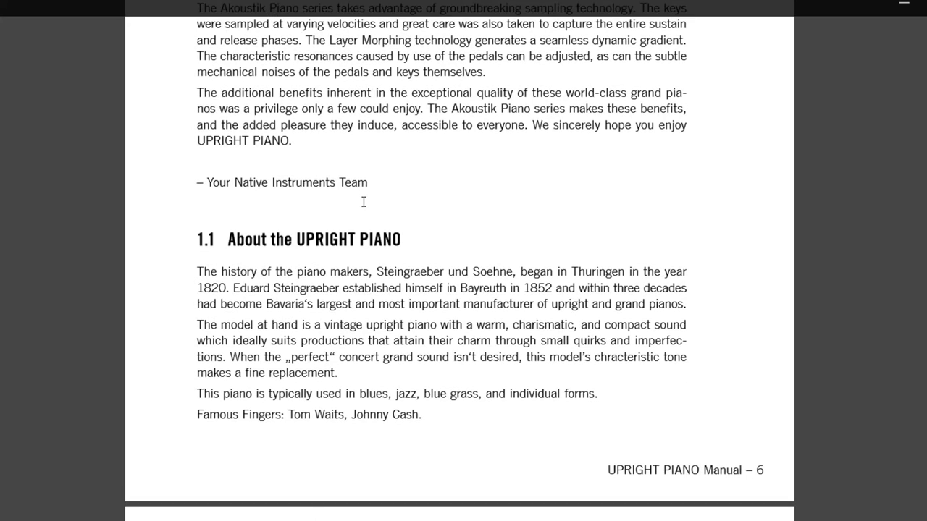
pyautogui.scroll(-1, 363, 202)
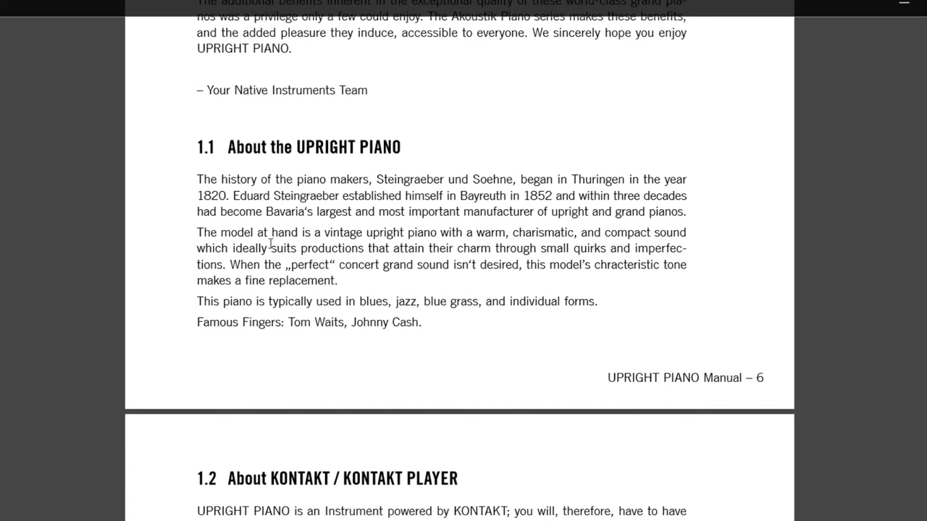
pyautogui.moveTo(324, 232); pyautogui.dragTo(471, 232)
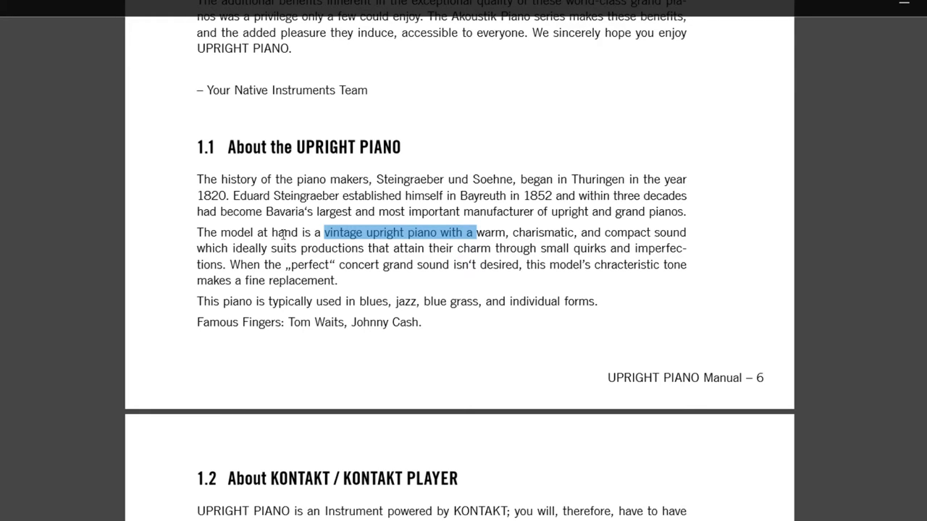
pyautogui.scroll(-4, 373, 261)
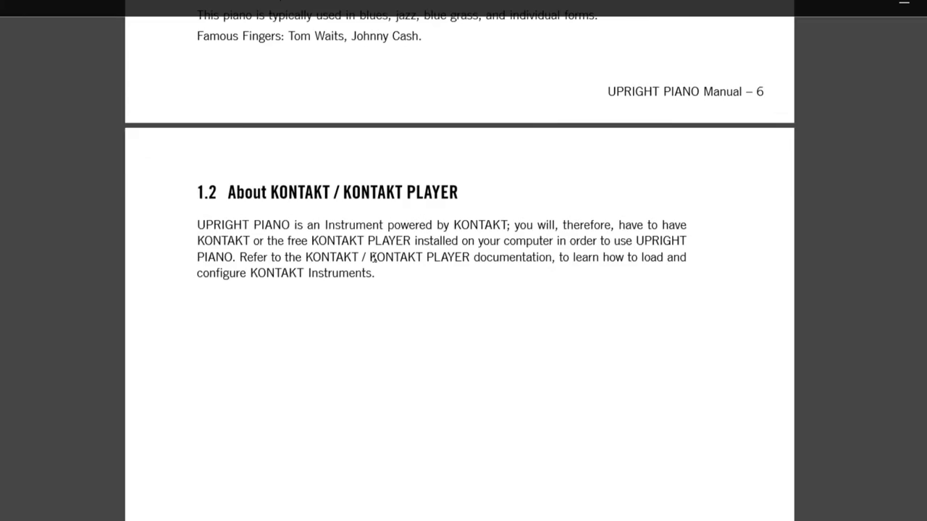
pyautogui.scroll(1, 376, 265)
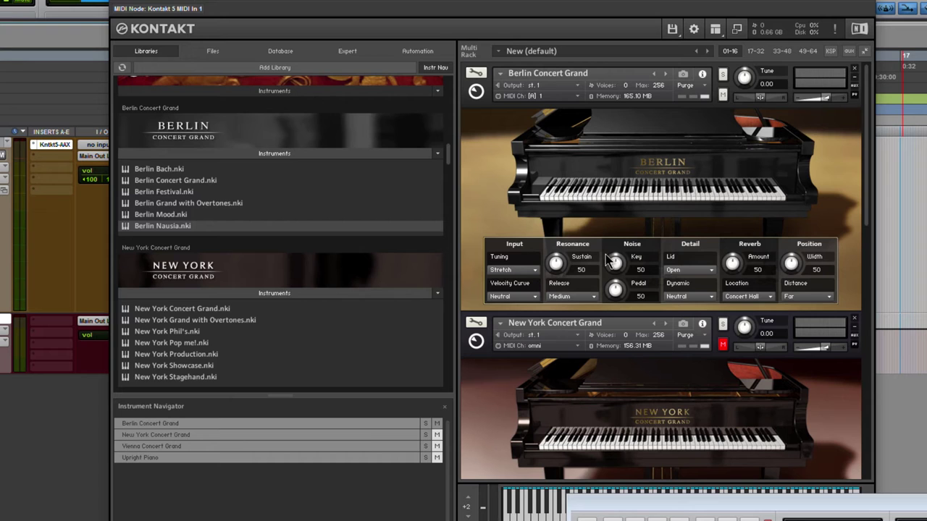
# - Unmute the New York Concert Grand so it sounds during playback
pyautogui.scroll(-1, 705, 298)
pyautogui.scroll(1, 704, 297)
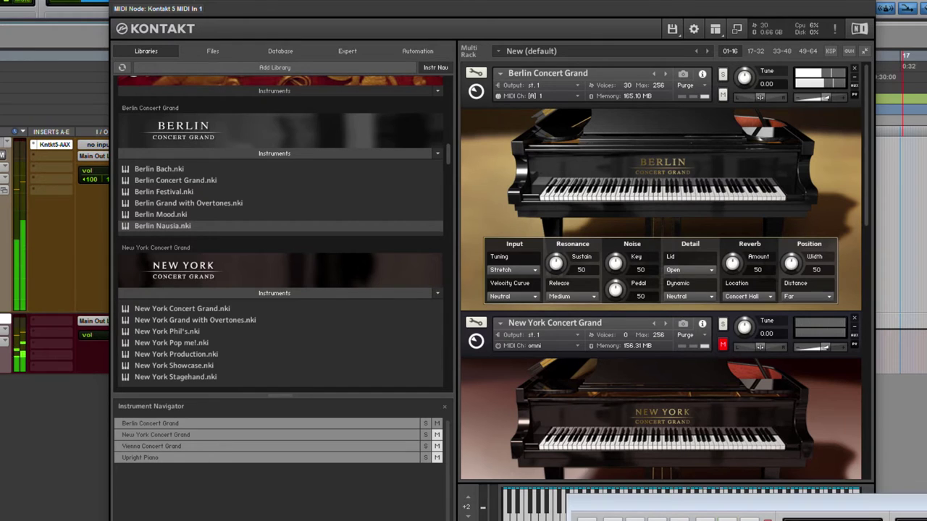
pyautogui.click(723, 344)
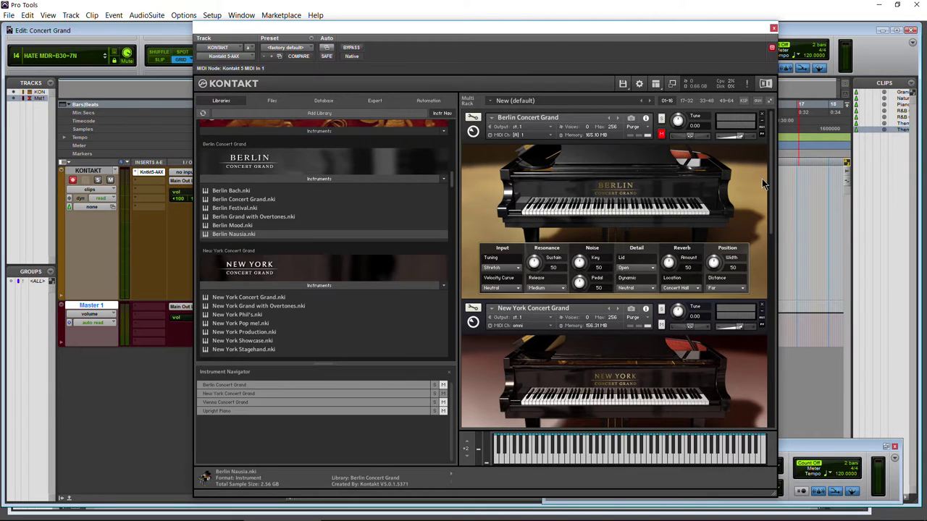
pyautogui.scroll(-4, 625, 259)
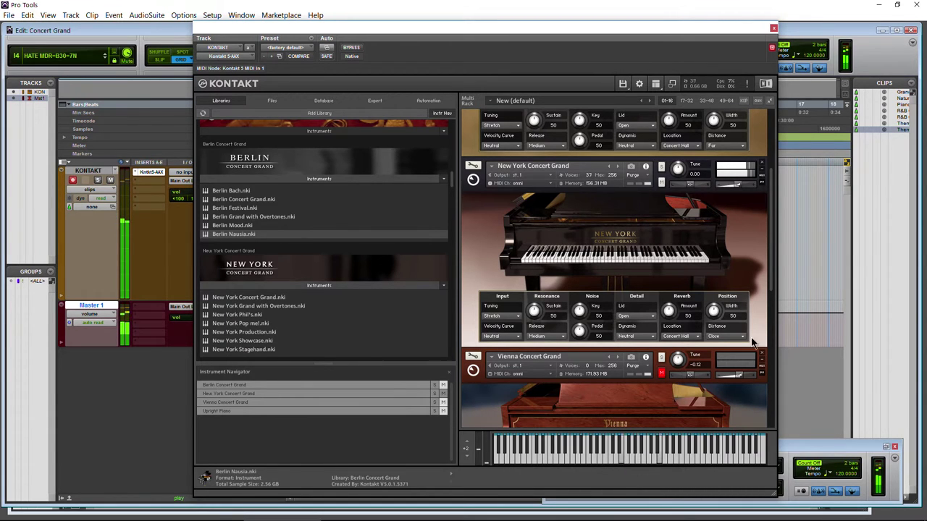
# - Start session playback to audition the Vienna Concert Grand
pyautogui.click(654, 455)
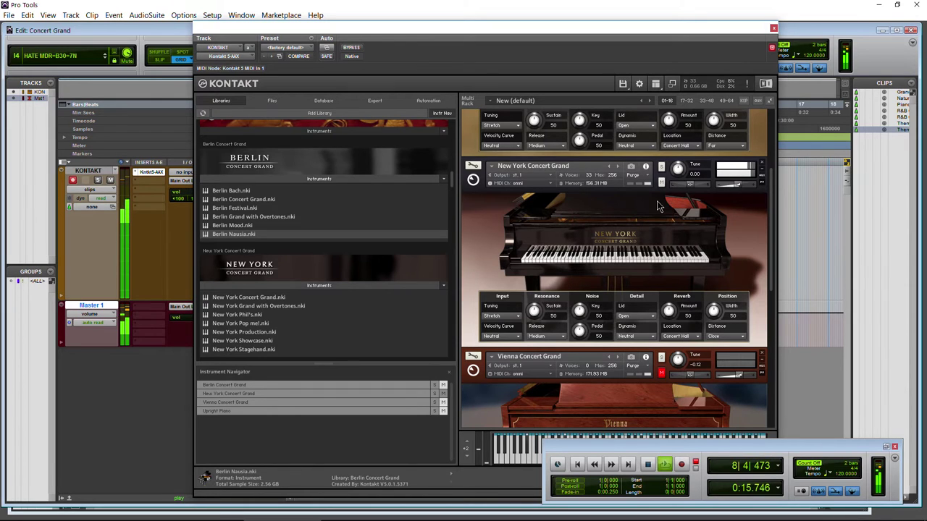
pyautogui.click(654, 393)
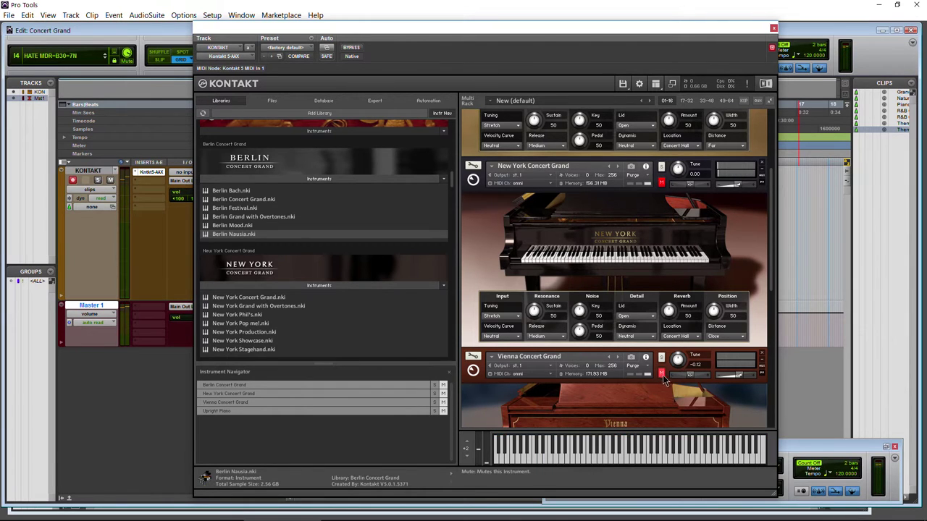
pyautogui.moveTo(770, 233); pyautogui.dragTo(773, 314)
pyautogui.press('space')
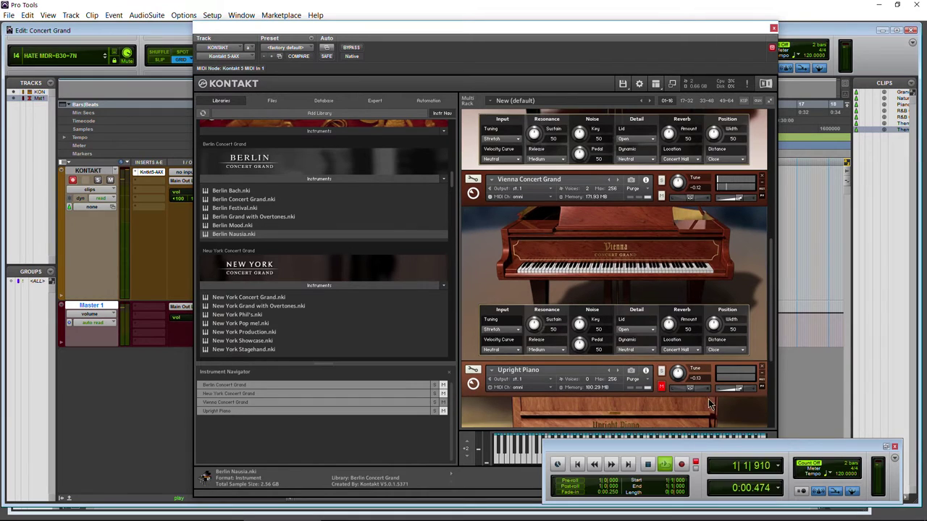
pyautogui.click(740, 201)
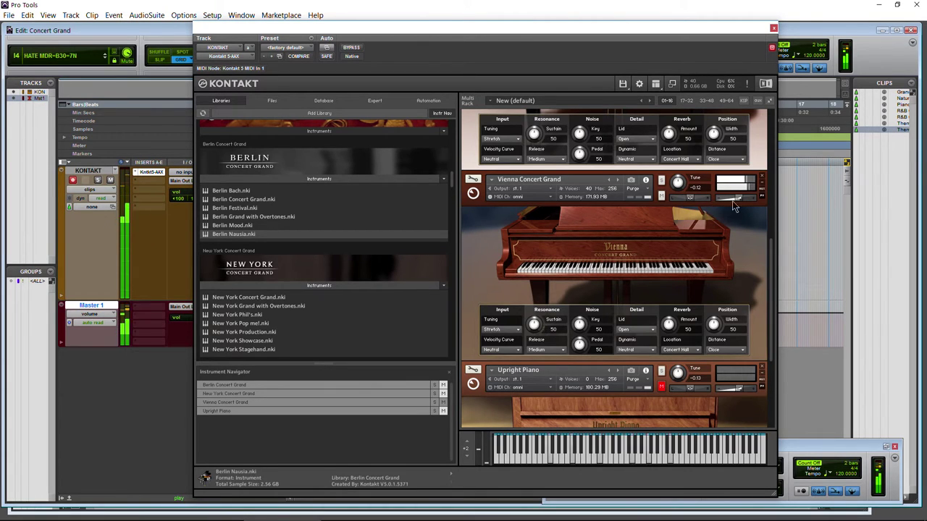
pyautogui.moveTo(772, 245); pyautogui.dragTo(675, 221)
# - Unmute the Upright Piano and mute the Vienna Concert Grand
pyautogui.click(661, 230)
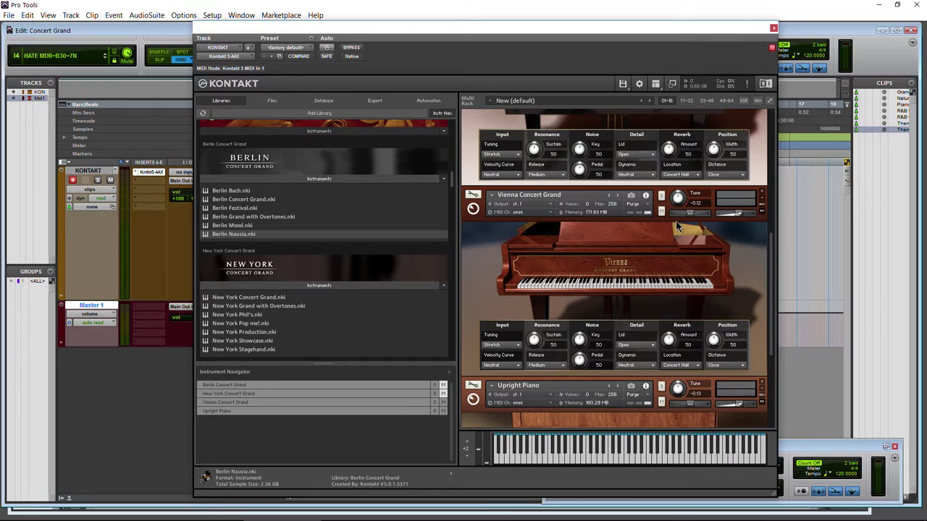
pyautogui.click(661, 212)
pyautogui.moveTo(771, 244); pyautogui.dragTo(752, 229)
pyautogui.scroll(6, 752, 230)
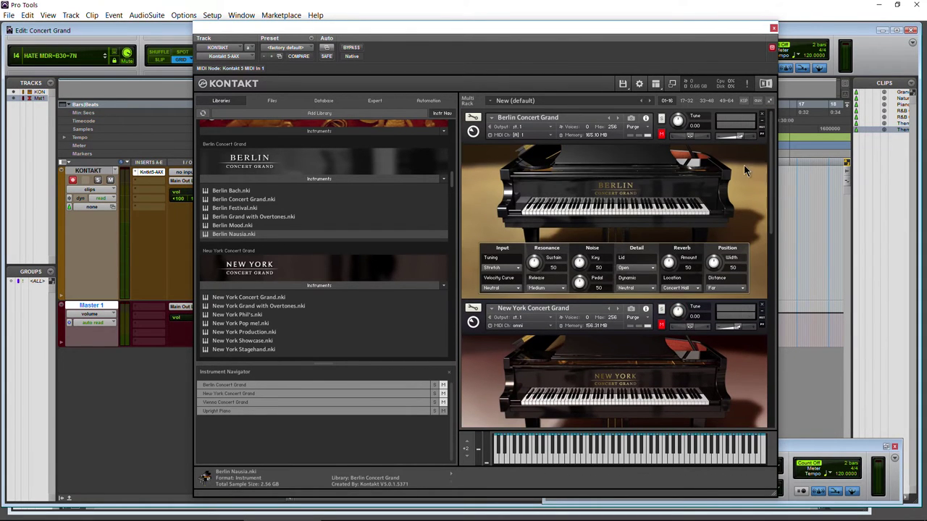
# - Scroll the rack back toward the top and restart playback from the beginning
pyautogui.moveTo(769, 155); pyautogui.dragTo(774, 355)
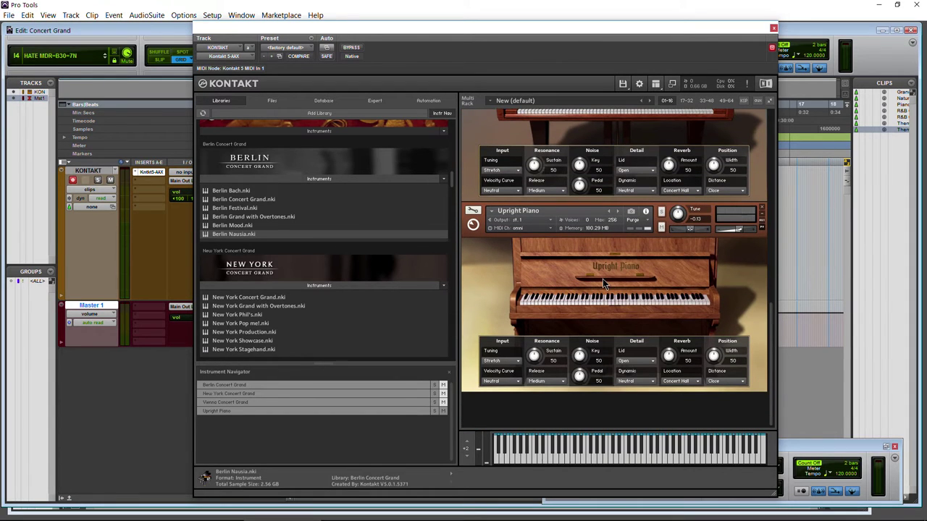
pyautogui.click(827, 443)
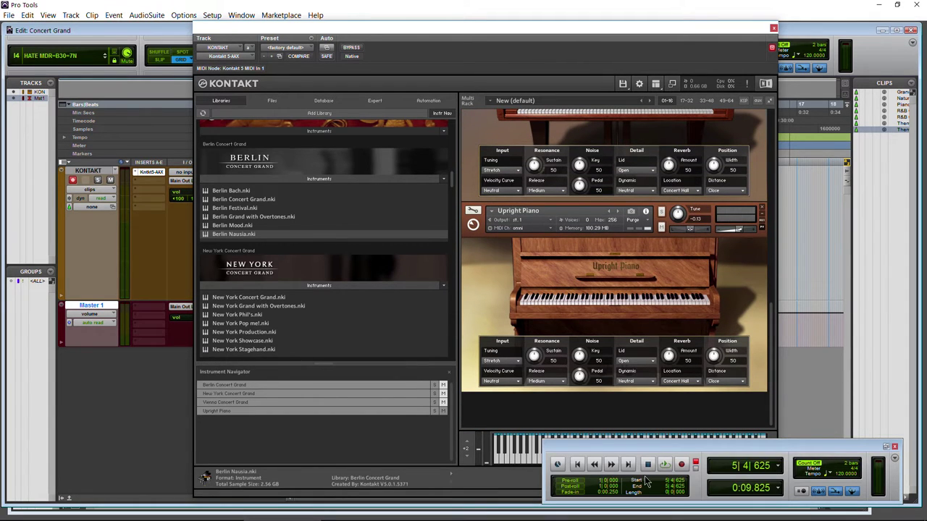
pyautogui.click(578, 465)
pyautogui.press('space')
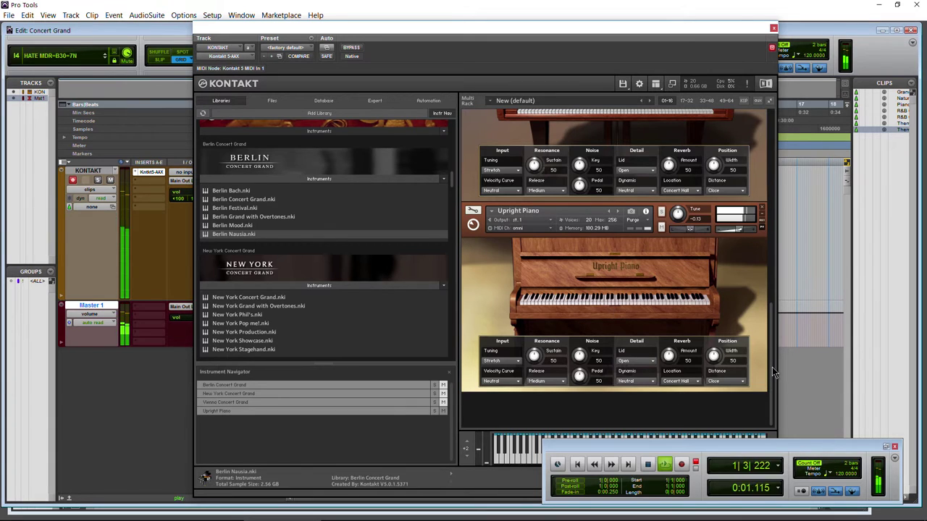
pyautogui.click(773, 372)
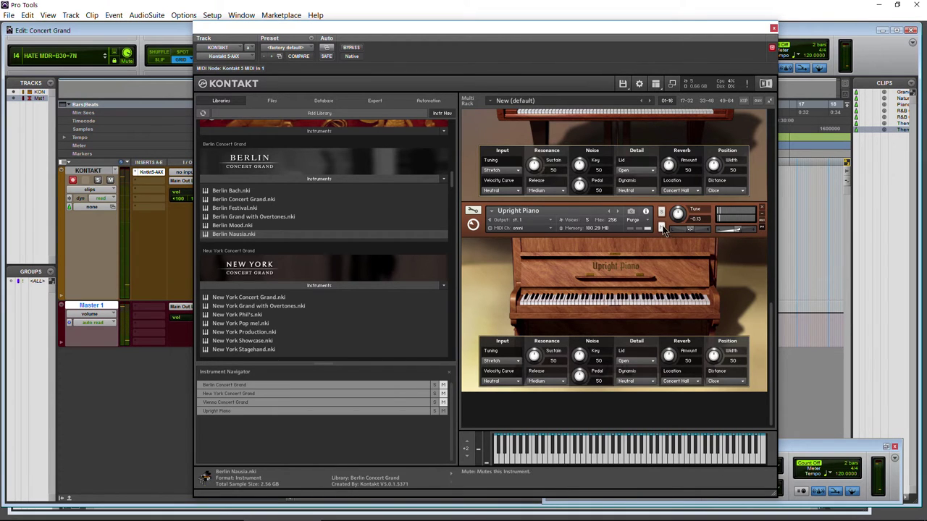
# - Unmute the Berlin Concert Grand and set its Position distance to Close
pyautogui.moveTo(771, 331); pyautogui.dragTo(765, 151)
pyautogui.scroll(1, 654, 152)
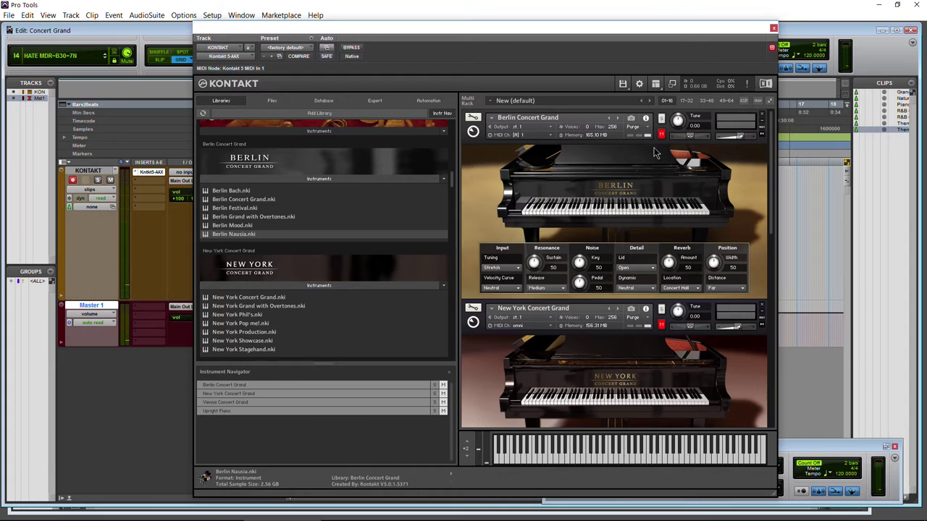
pyautogui.click(661, 134)
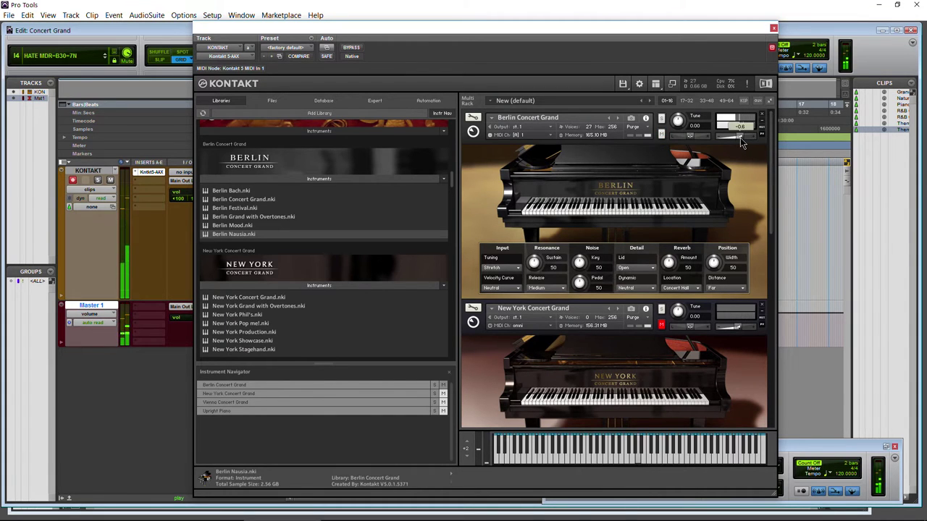
pyautogui.click(727, 287)
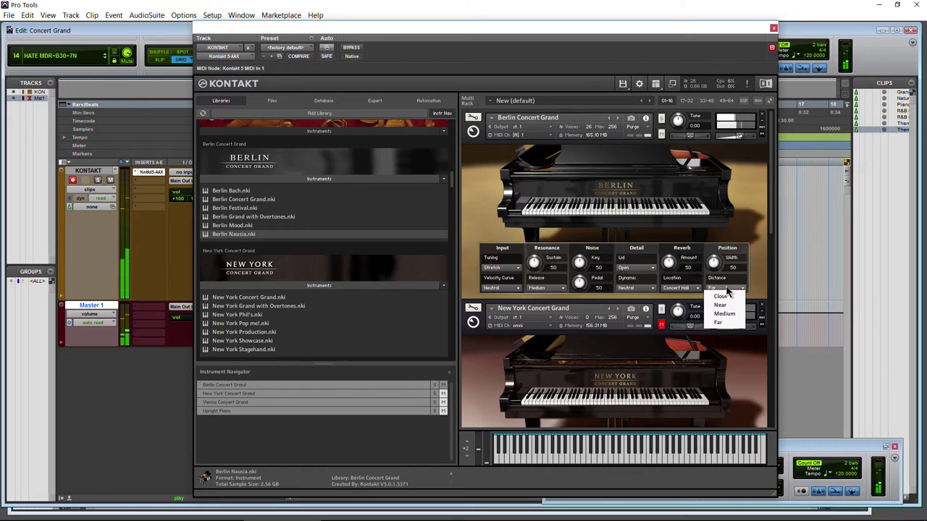
pyautogui.click(733, 297)
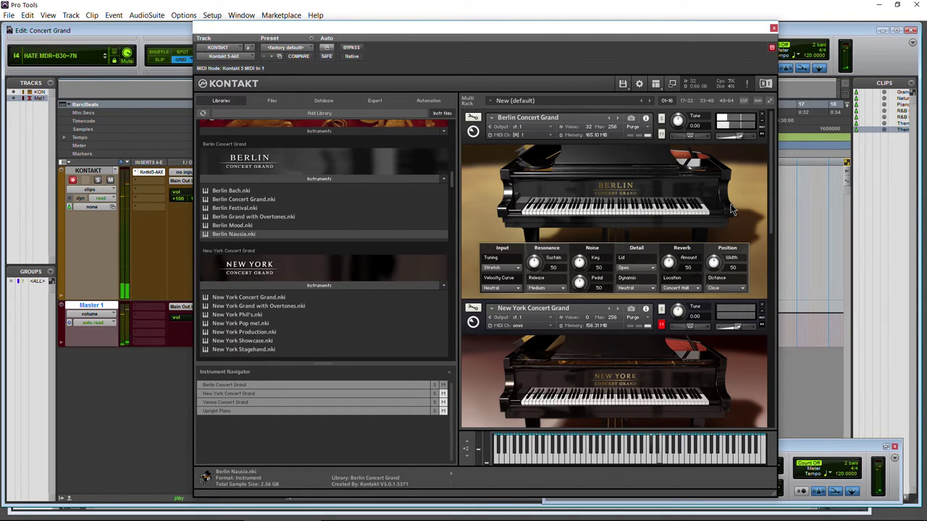
# - Try the Near distance on the Berlin Concert Grand during playback
pyautogui.click(812, 446)
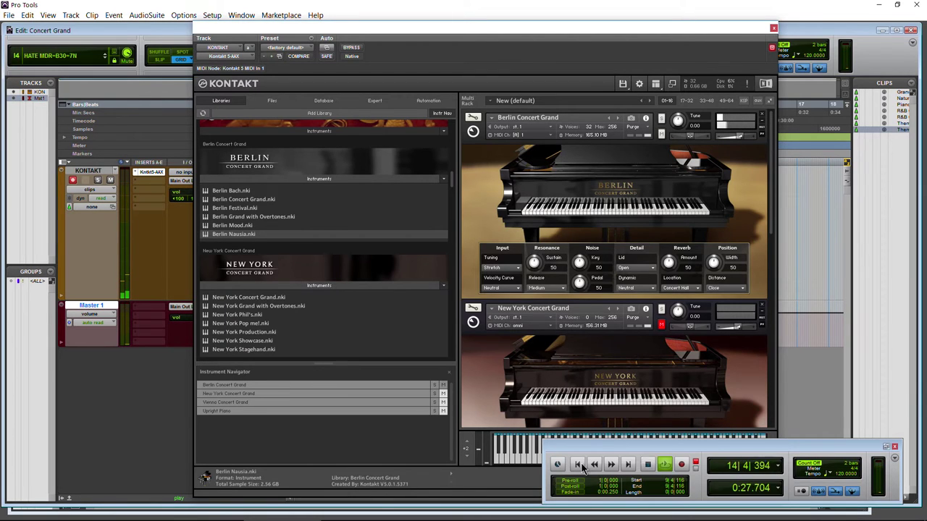
pyautogui.click(770, 181)
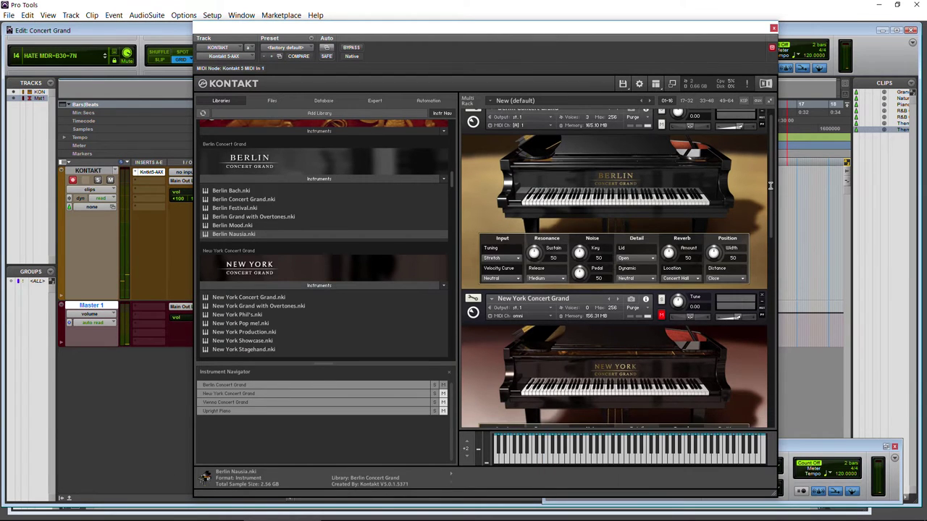
pyautogui.click(721, 289)
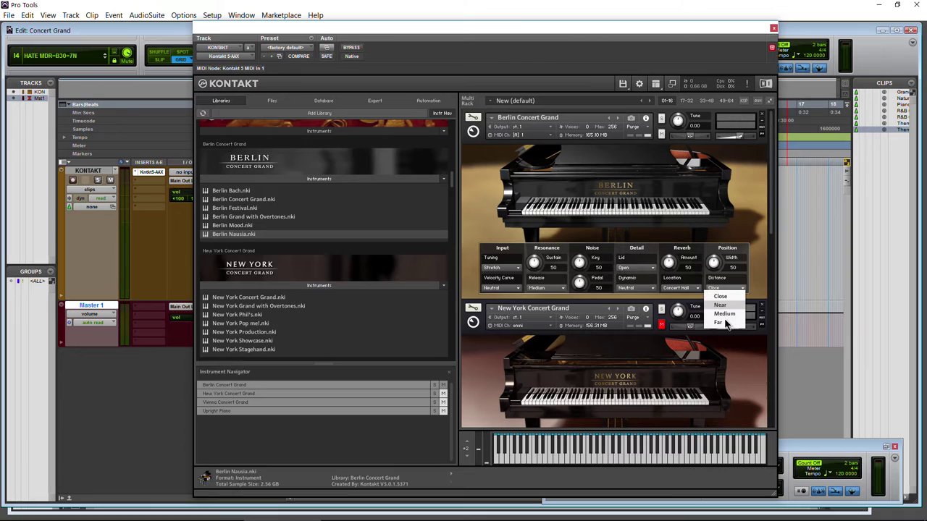
pyautogui.click(724, 305)
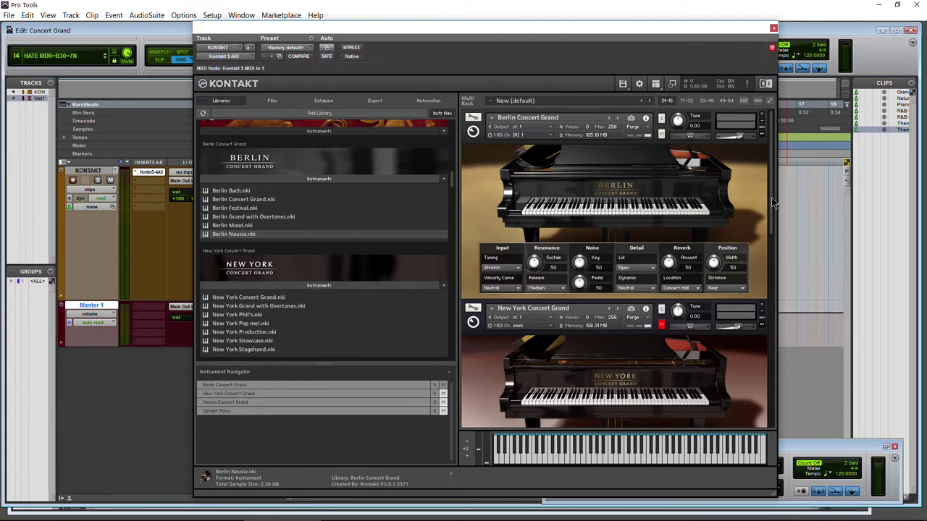
pyautogui.moveTo(771, 197); pyautogui.dragTo(758, 115)
# - Set the Berlin Concert Grand's distance back to Close and play to audition it
pyautogui.click(729, 290)
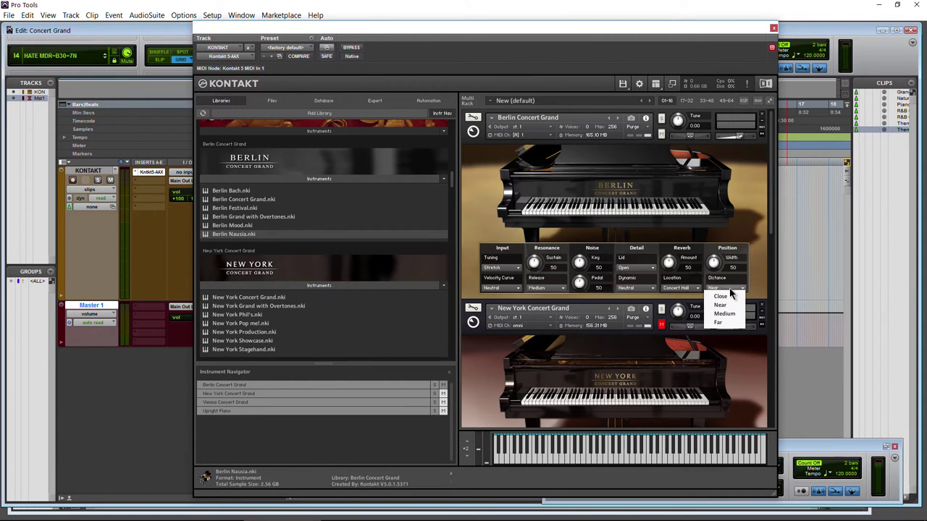
pyautogui.click(730, 294)
pyautogui.press('ctrl+KP_1')
pyautogui.press('space')
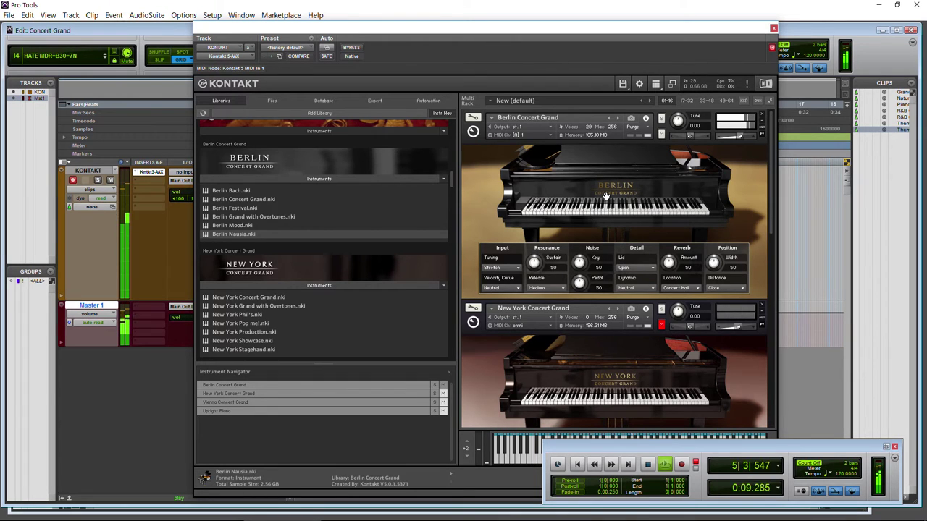
pyautogui.click(738, 137)
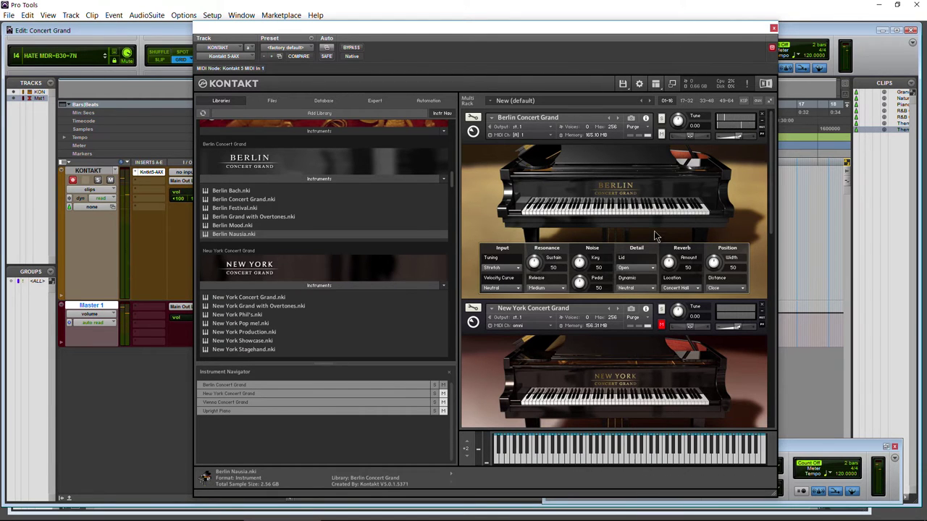
# - Browse the Berlin Concert Grand's tuning temperaments unchanged, then bring up the Upright Piano manual in Edge
pyautogui.moveTo(771, 191); pyautogui.dragTo(768, 136)
pyautogui.click(517, 268)
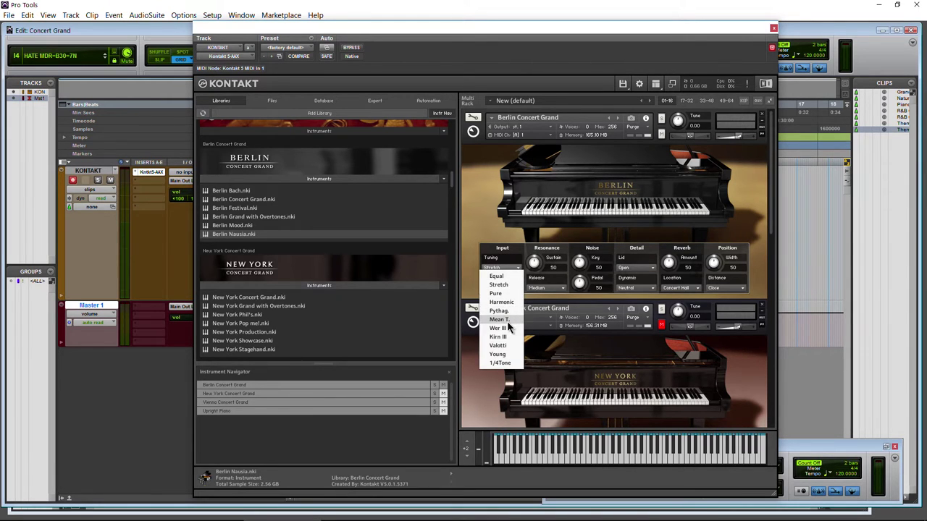
pyautogui.click(468, 364)
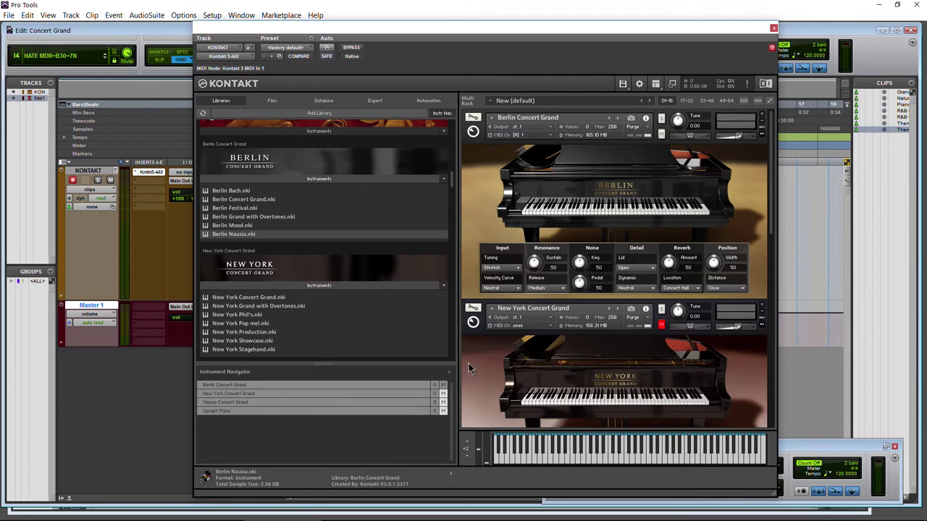
pyautogui.click(102, 513)
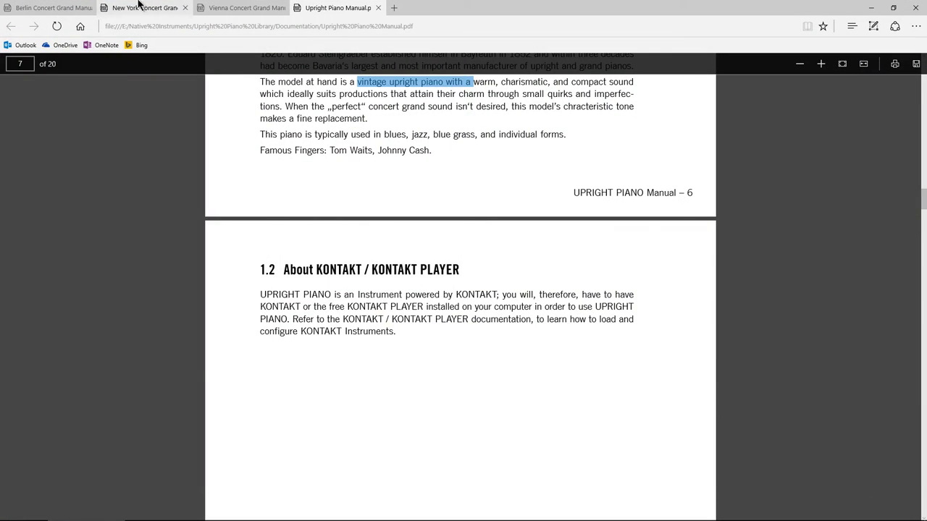
# - Switch to the Berlin Concert Grand manual and read its tuning temperament section
pyautogui.click(48, 7)
pyautogui.scroll(15, 742, 325)
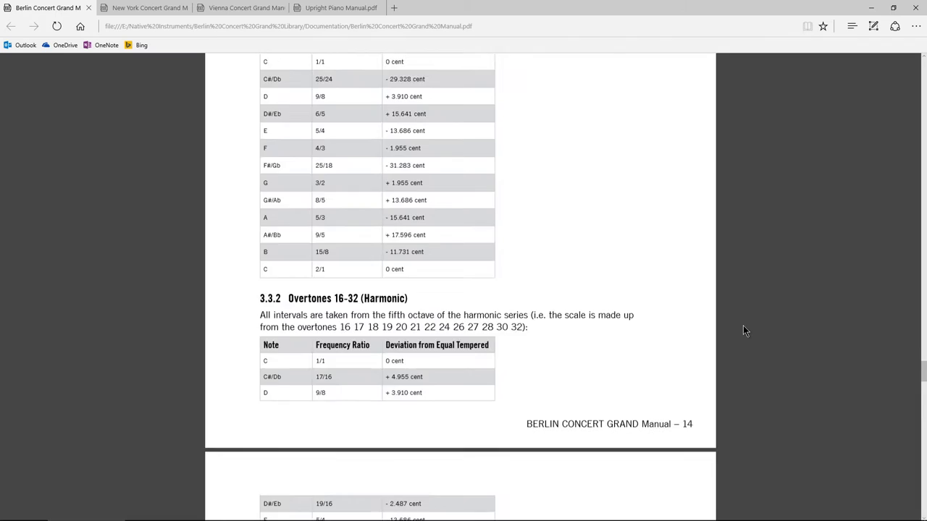
pyautogui.scroll(-1, 743, 325)
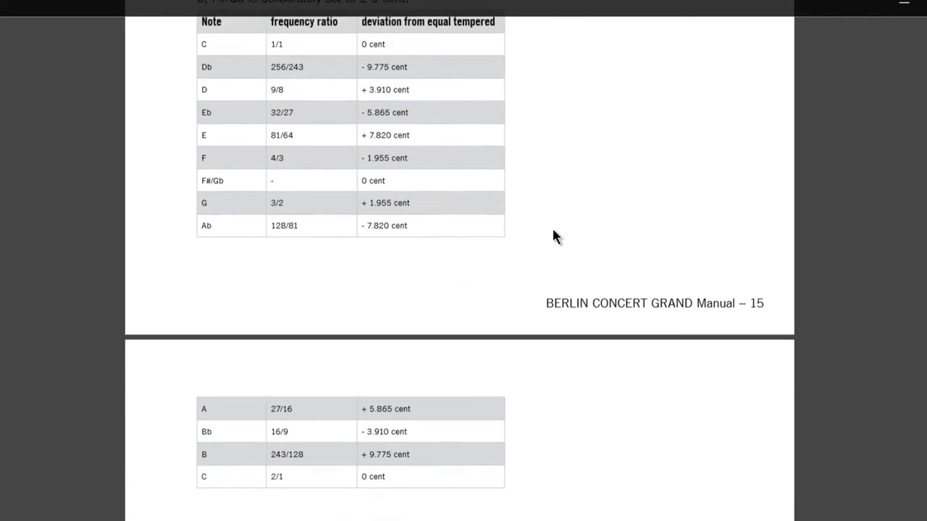
pyautogui.scroll(-5, 553, 234)
pyautogui.scroll(-3, 553, 234)
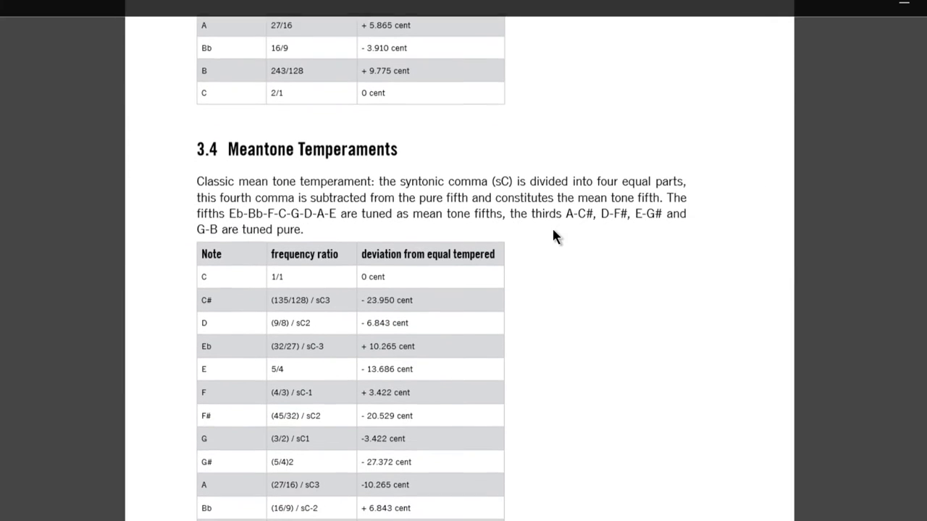
pyautogui.scroll(-10, 579, 254)
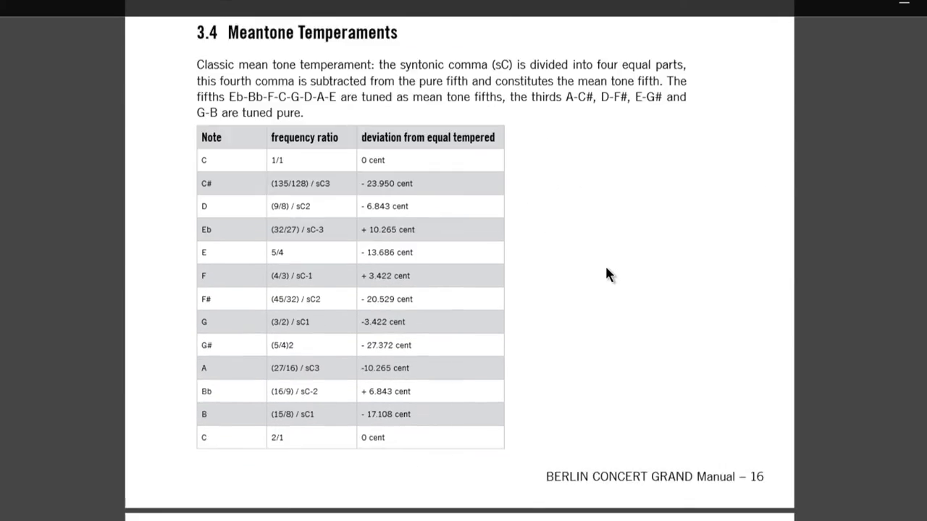
pyautogui.scroll(-3, 572, 253)
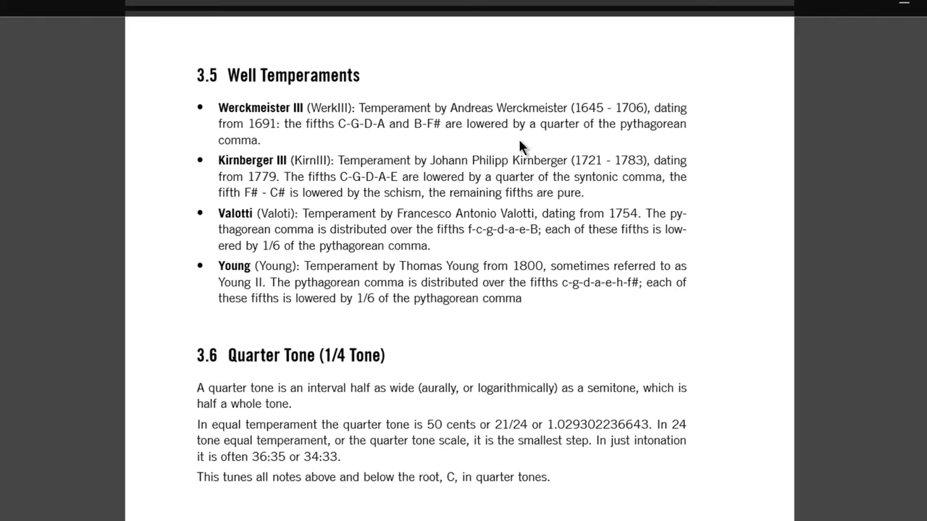
# - Scroll on to section 4.2 on MIDI velocity curves, page 19 of 20
pyautogui.scroll(-1, 340, 177)
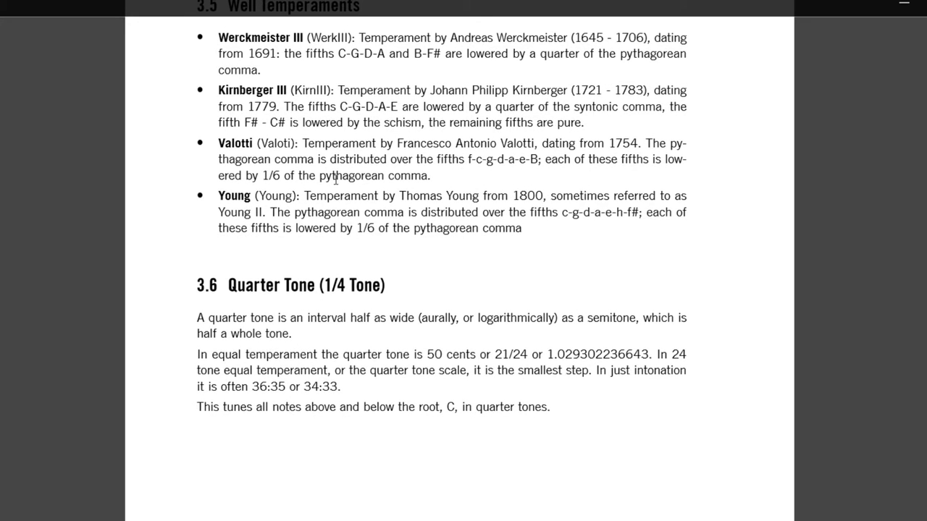
pyautogui.scroll(-2, 364, 205)
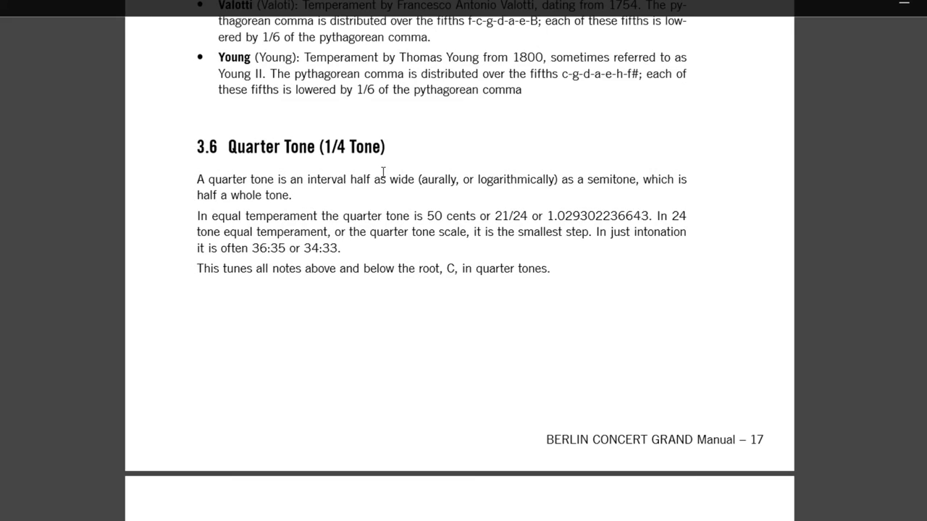
pyautogui.scroll(1, 385, 241)
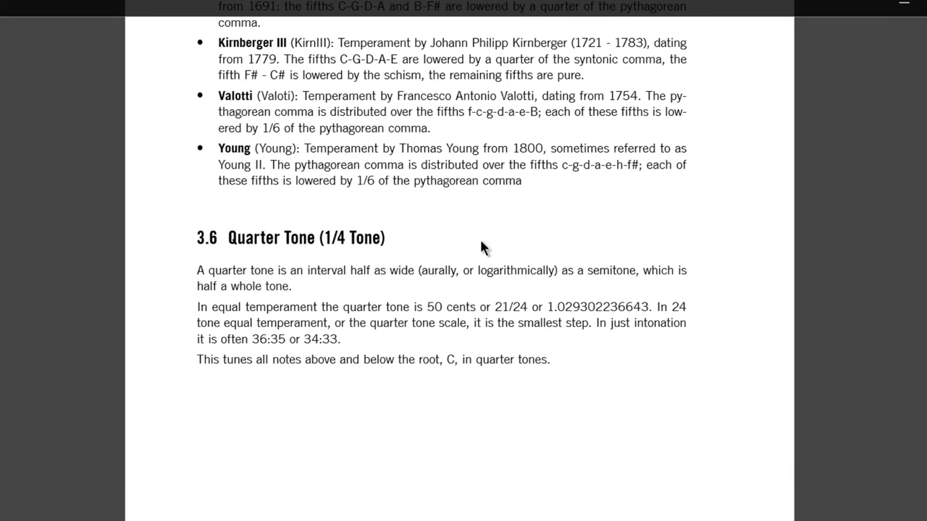
pyautogui.scroll(-1, 481, 243)
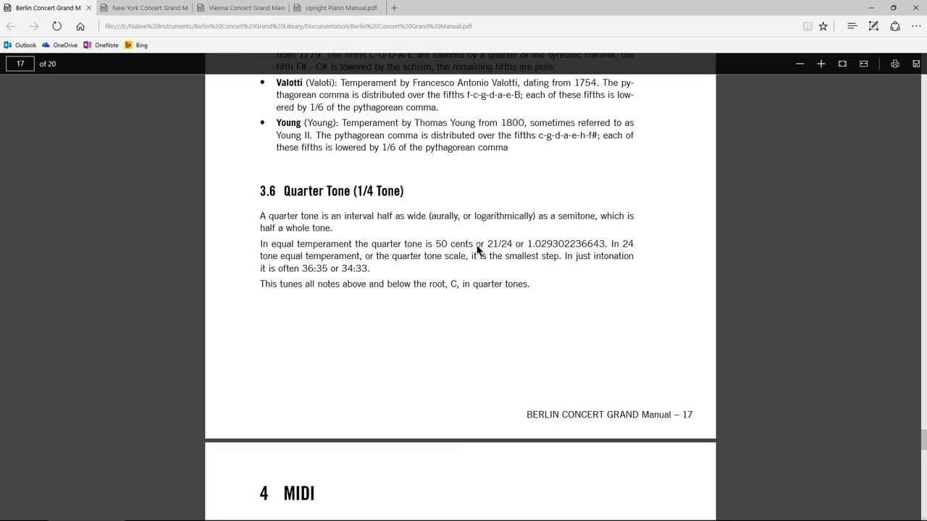
pyautogui.scroll(-4, 478, 249)
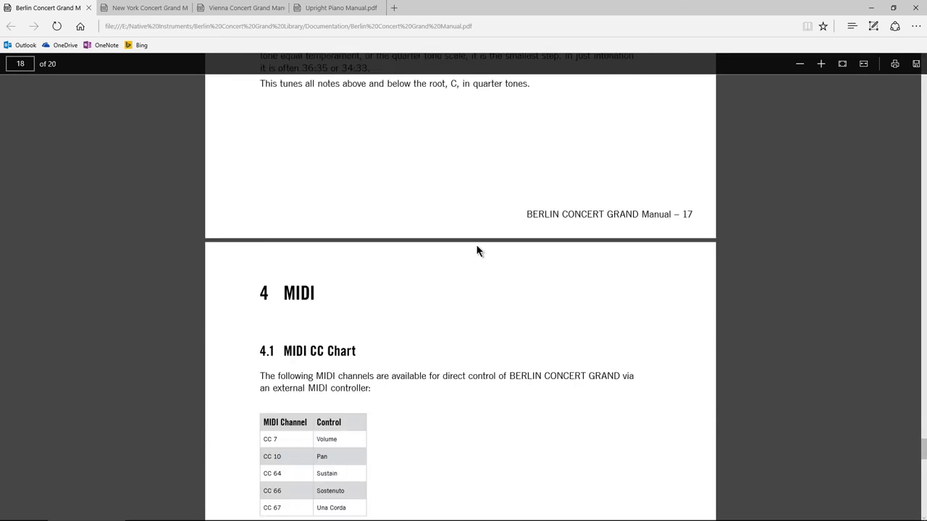
pyautogui.scroll(-4, 476, 247)
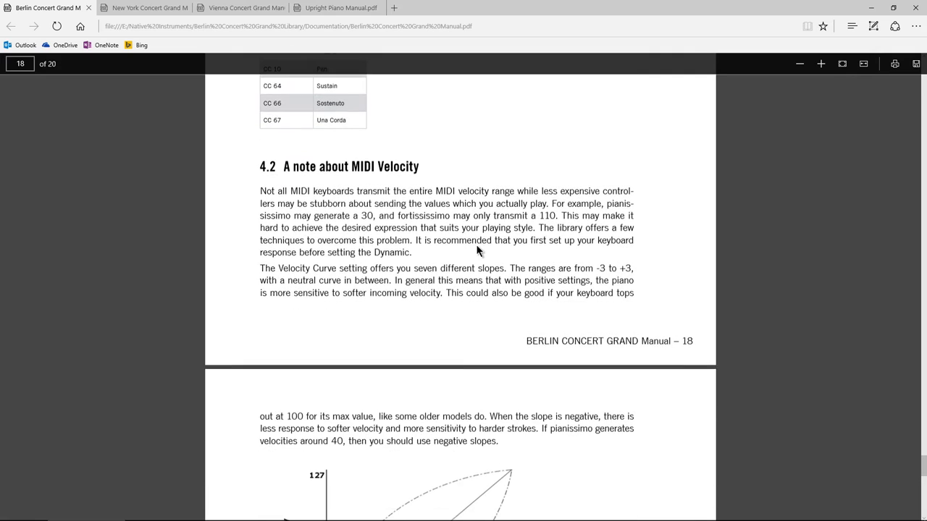
pyautogui.scroll(-1, 398, 213)
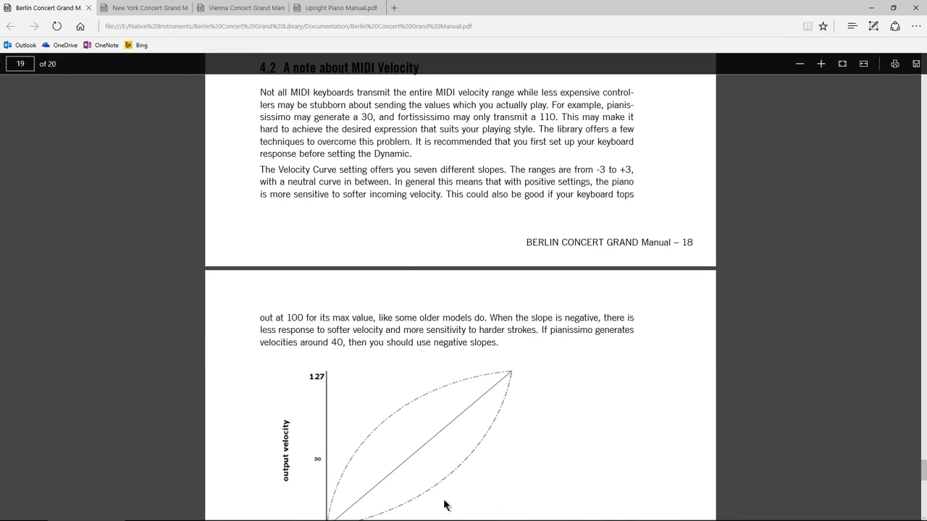
# - Back in Kontakt, set the Berlin tuning to Pythag. and play from the start to hear it
pyautogui.click(871, 7)
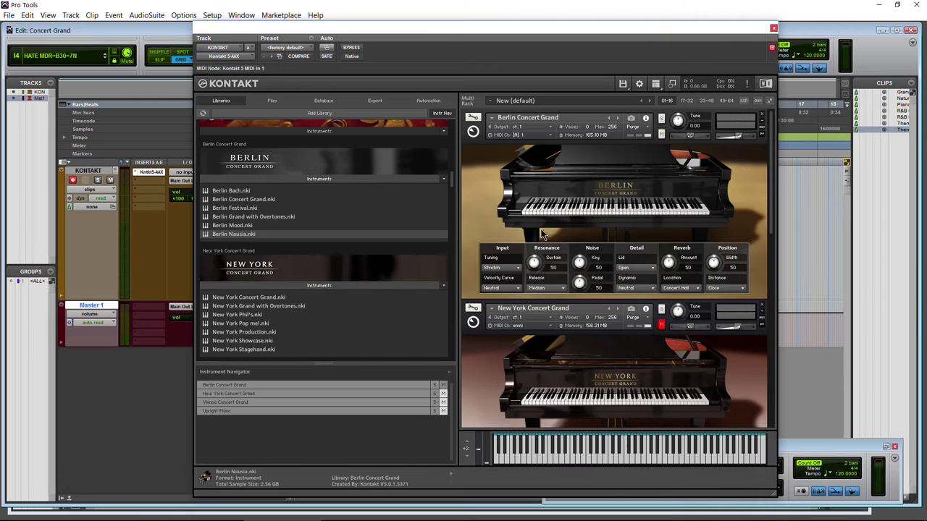
pyautogui.click(503, 270)
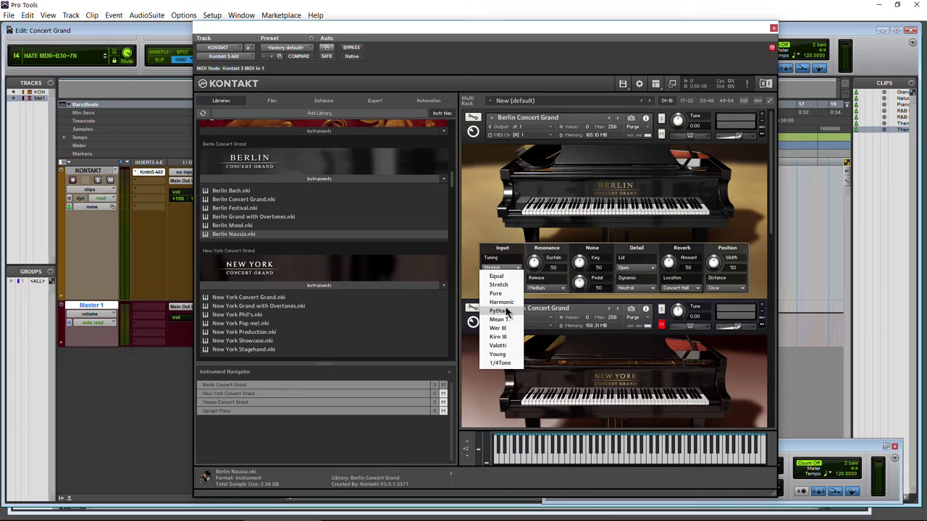
pyautogui.click(505, 316)
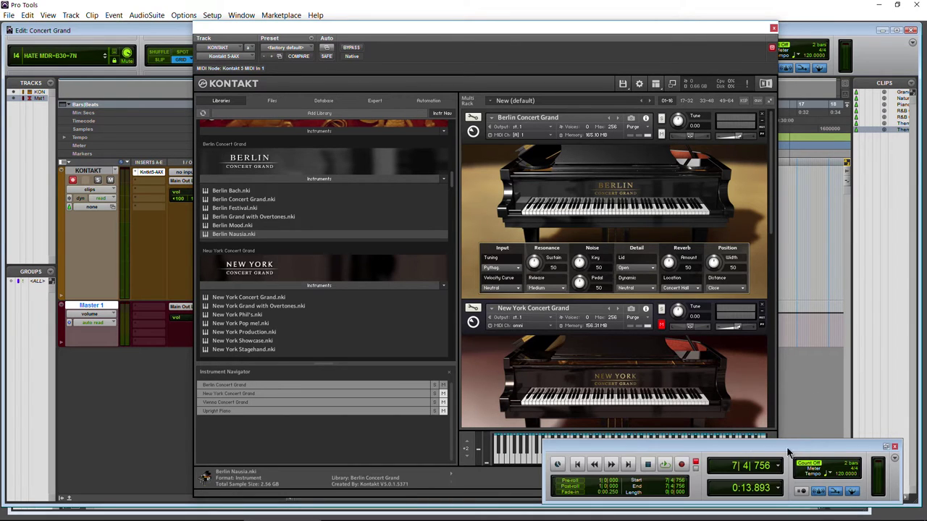
pyautogui.click(577, 464)
pyautogui.press('space')
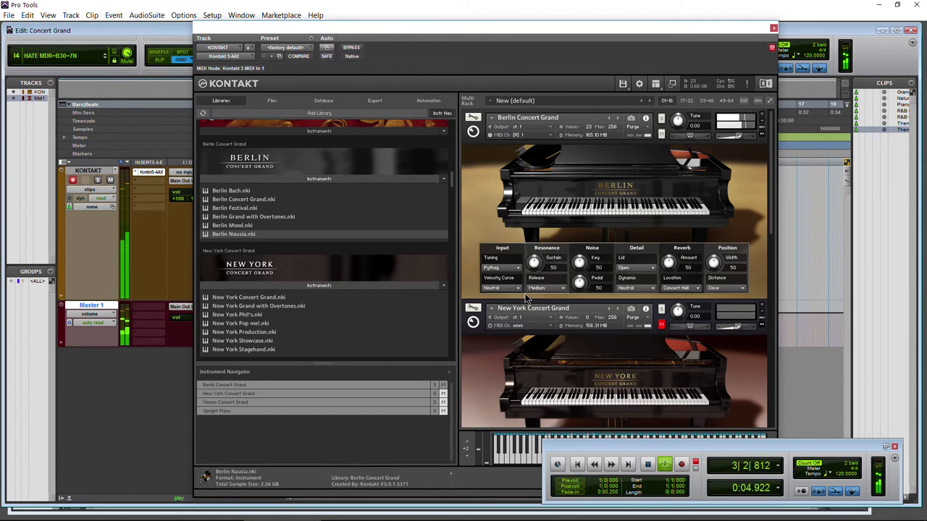
# - Audition the Young, Harmonic and Pure tuning temperaments
pyautogui.click(511, 269)
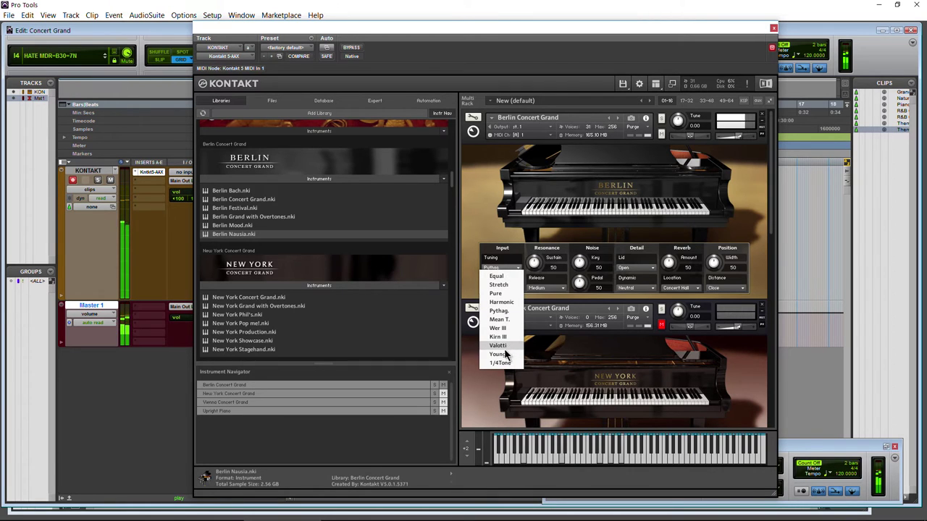
pyautogui.click(499, 354)
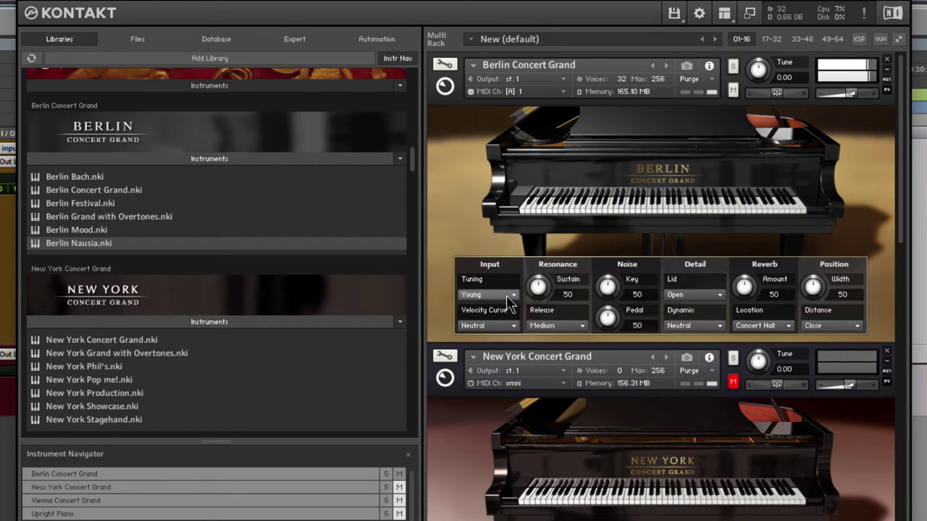
pyautogui.click(509, 297)
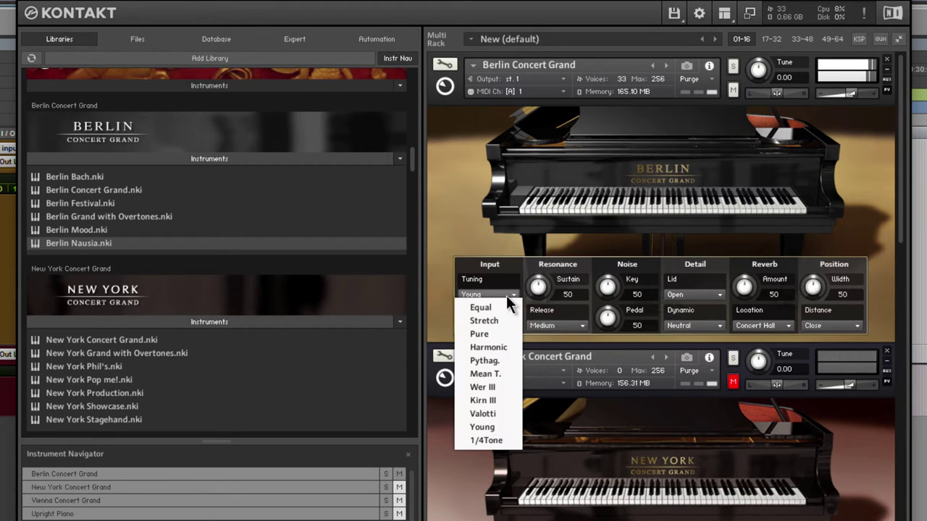
pyautogui.click(501, 346)
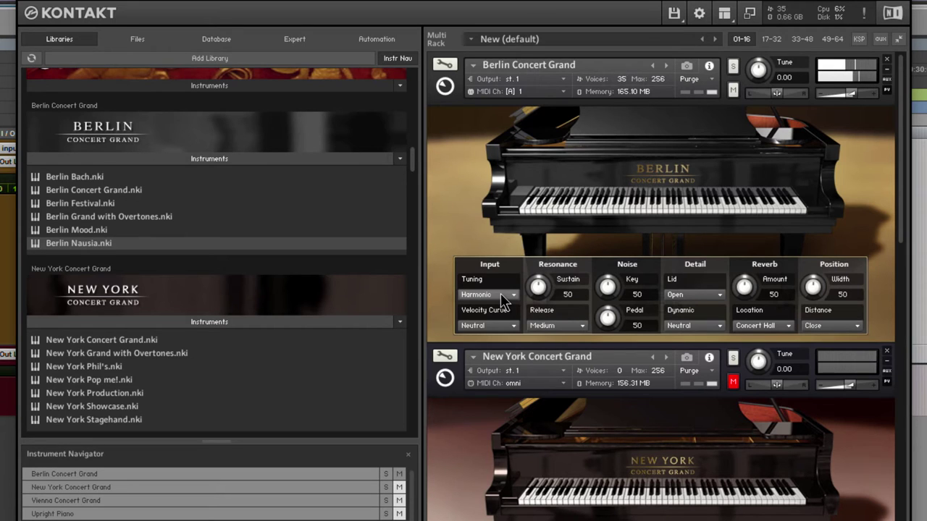
pyautogui.click(500, 293)
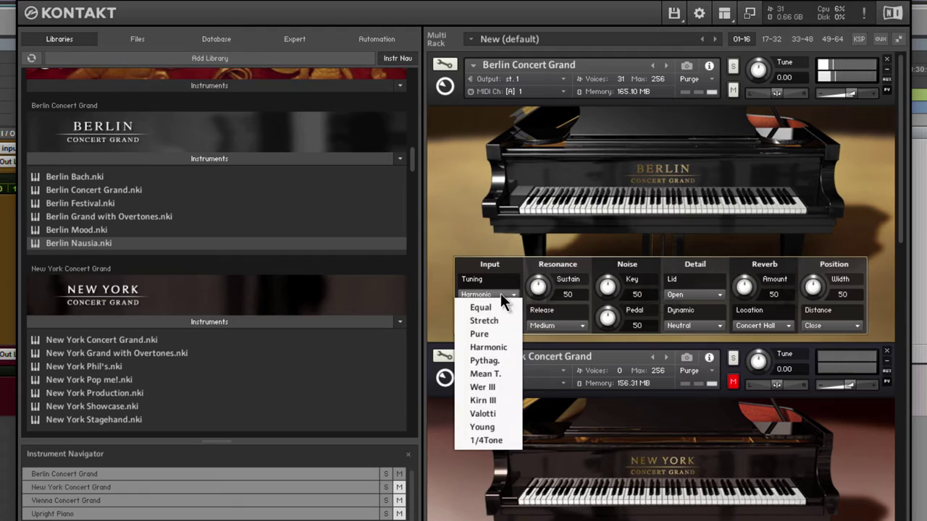
pyautogui.click(501, 335)
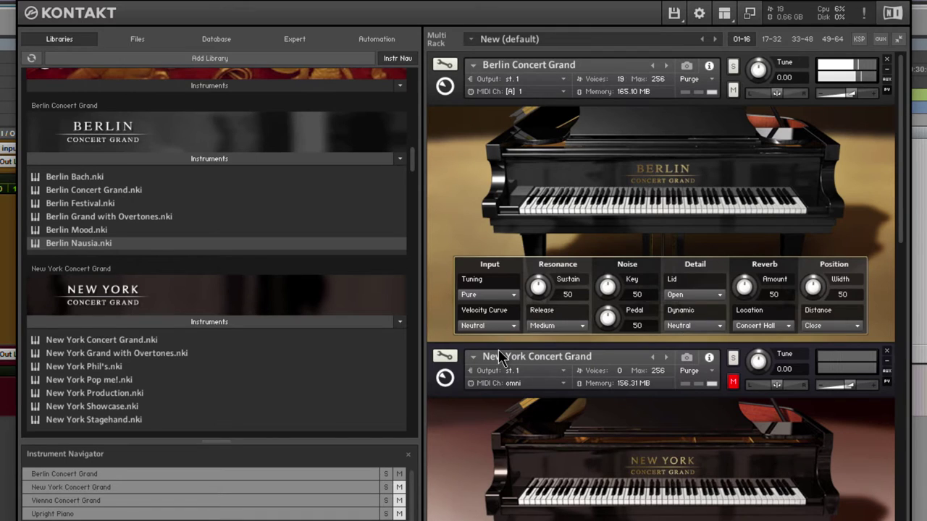
# - Try Wer III, then settle the Berlin tuning on Stretch
pyautogui.click(500, 295)
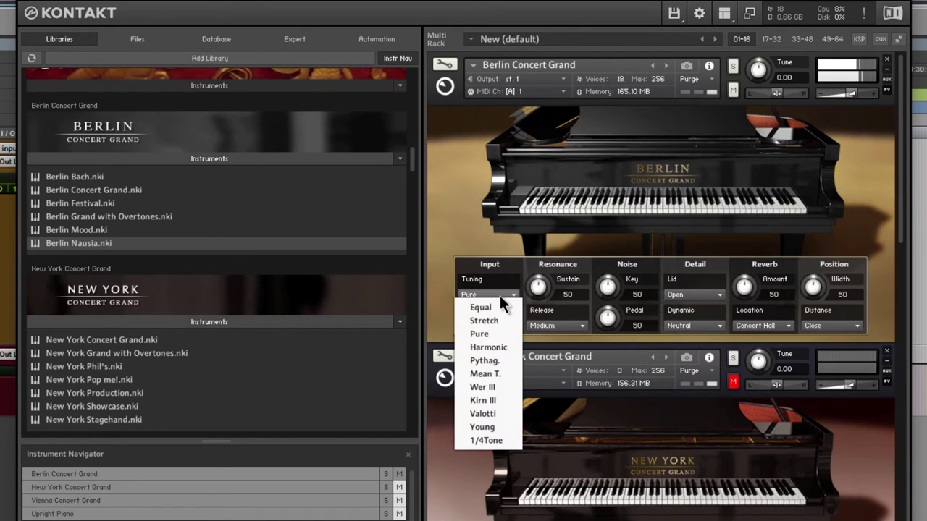
pyautogui.click(498, 385)
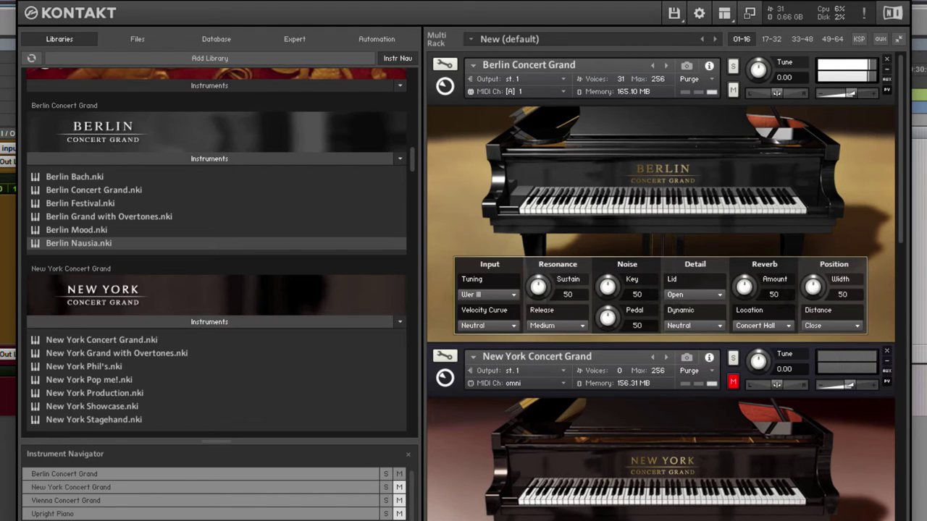
pyautogui.click(480, 296)
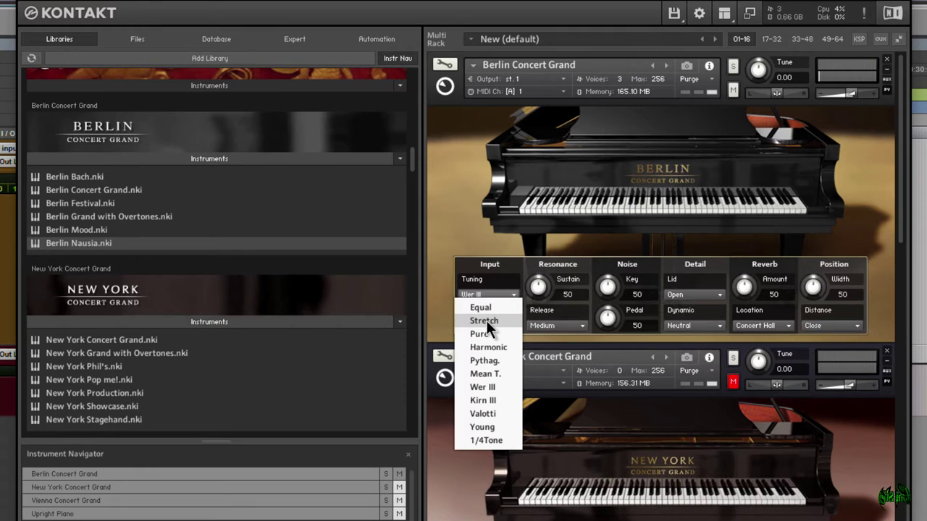
pyautogui.click(485, 320)
pyautogui.scroll(-3, 552, 400)
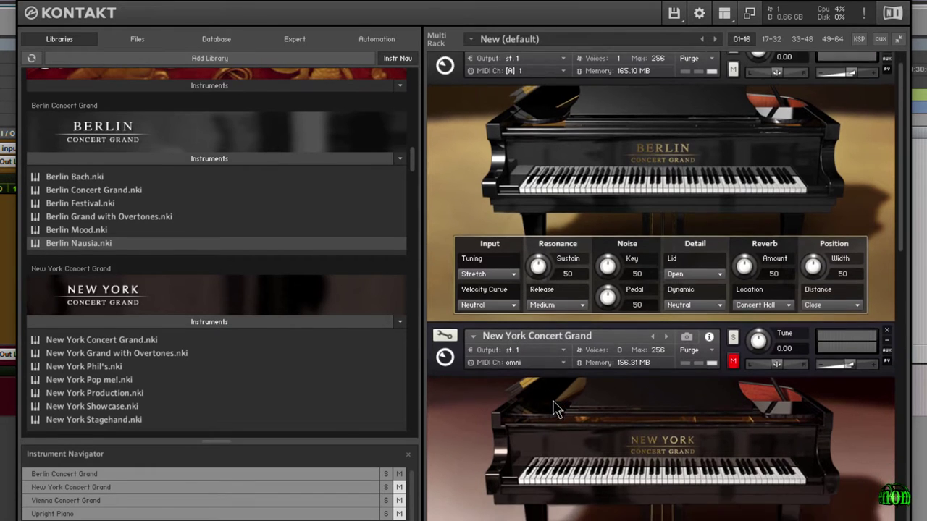
pyautogui.scroll(3, 552, 402)
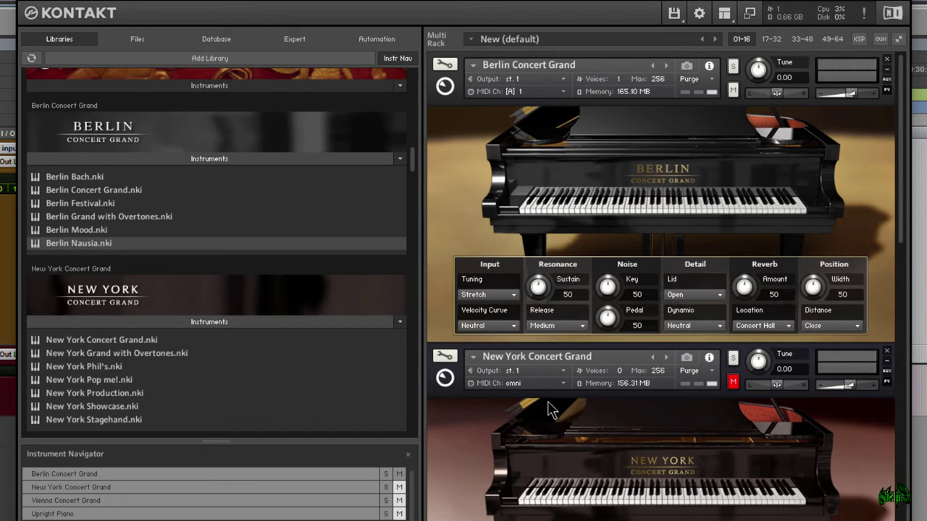
pyautogui.click(501, 325)
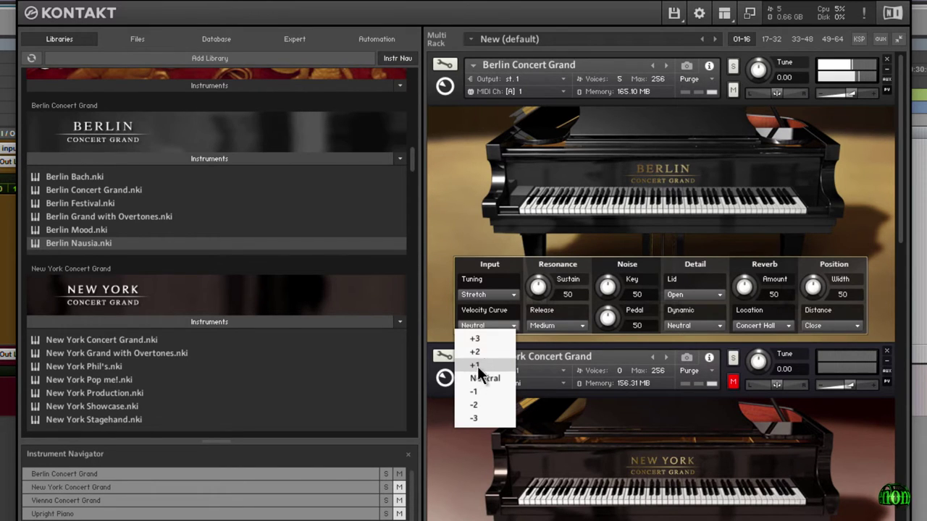
pyautogui.click(486, 340)
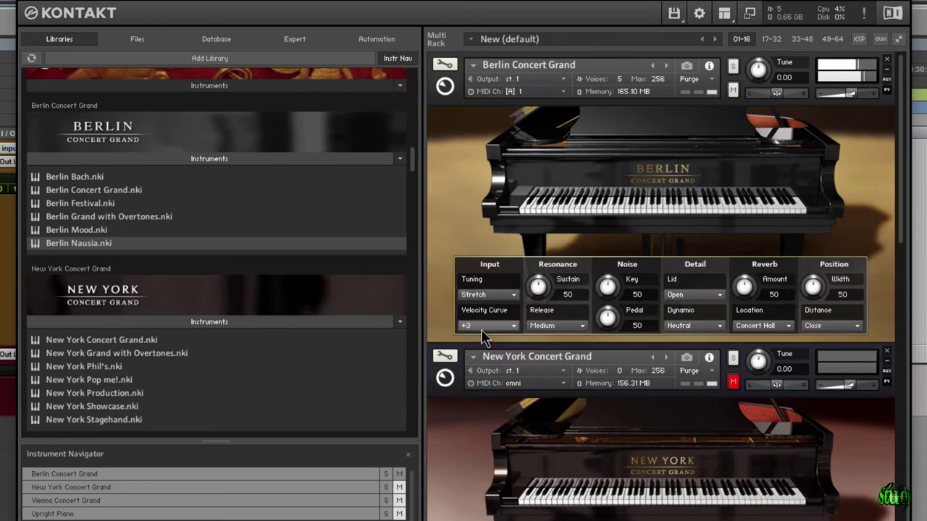
pyautogui.click(480, 327)
pyautogui.click(474, 418)
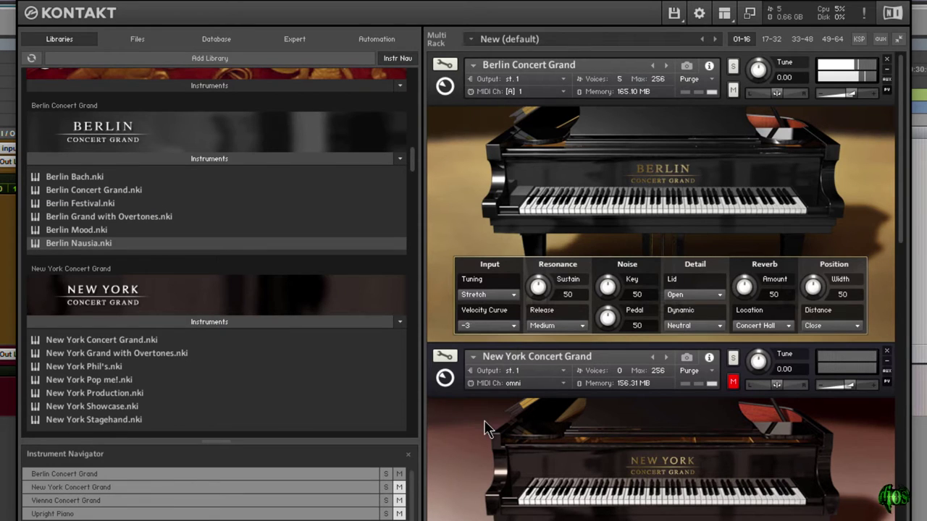
pyautogui.click(490, 325)
pyautogui.click(476, 340)
pyautogui.click(510, 328)
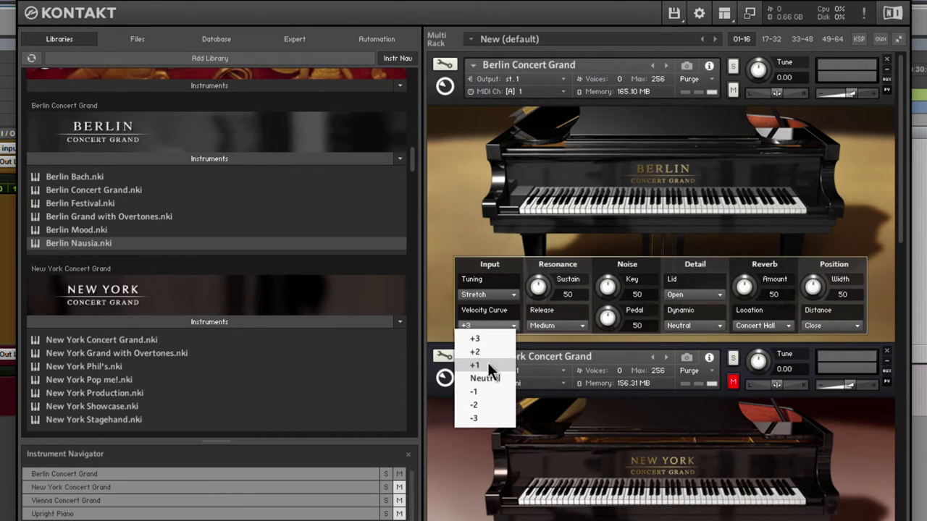
pyautogui.click(484, 338)
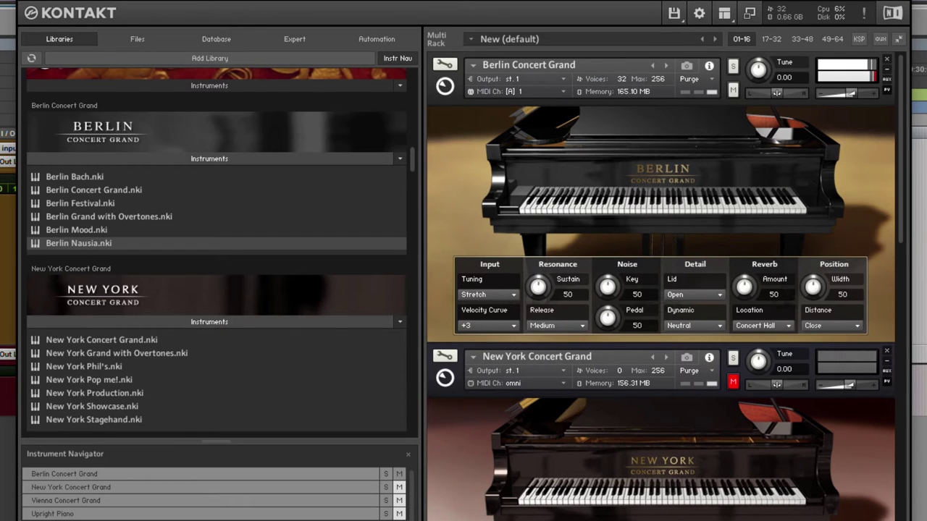
pyautogui.click(507, 325)
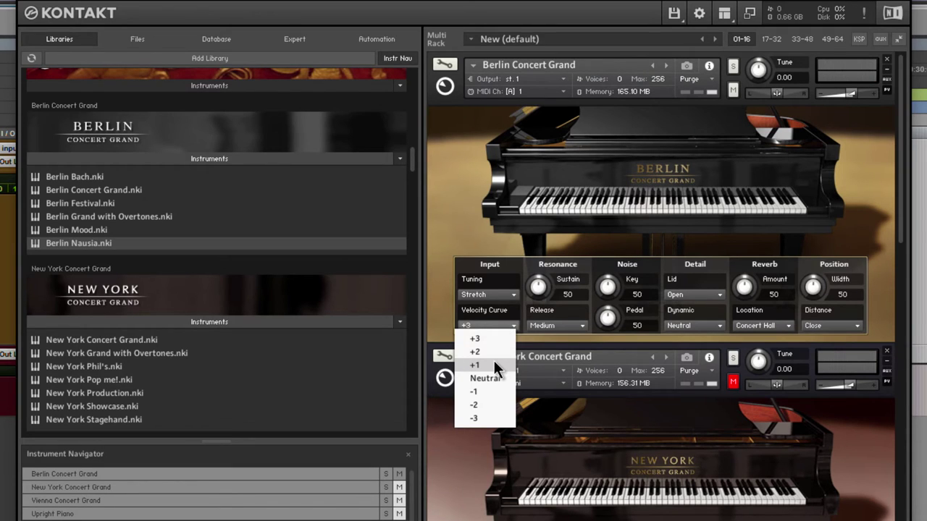
pyautogui.click(484, 418)
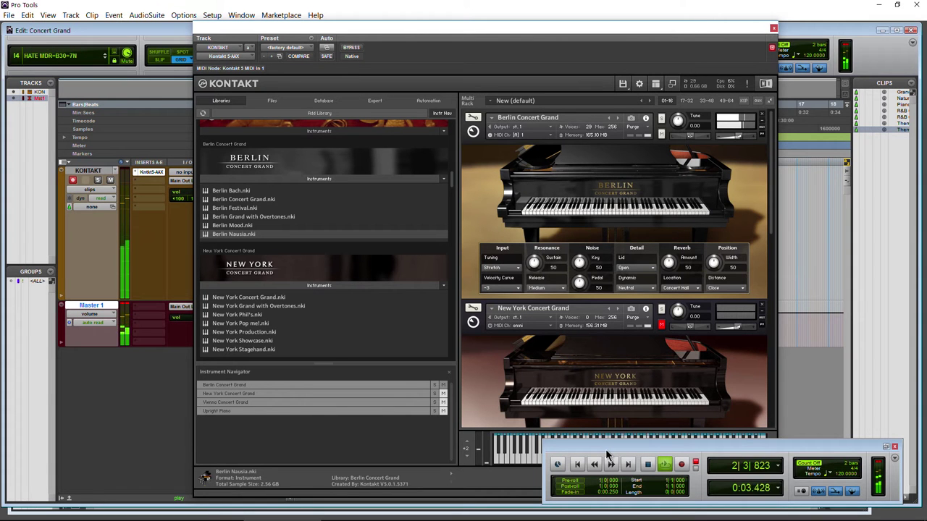
pyautogui.click(497, 284)
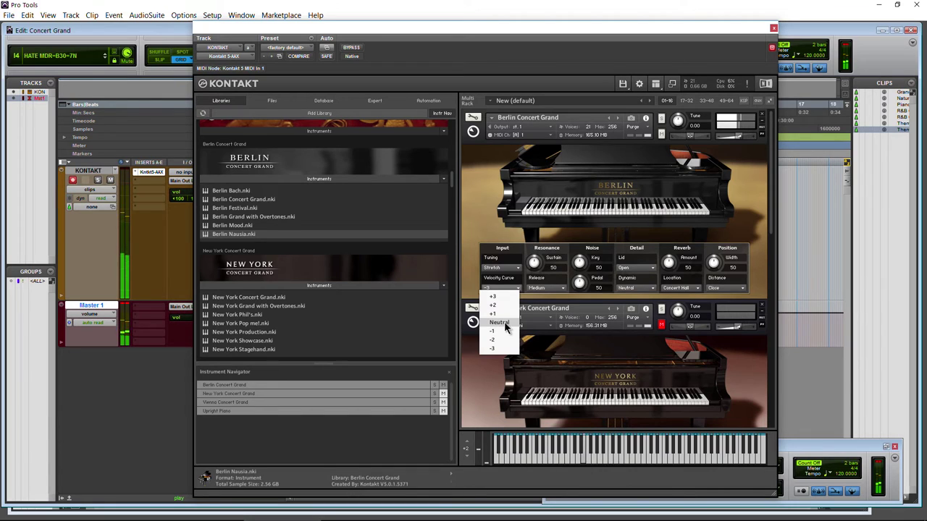
pyautogui.click(504, 321)
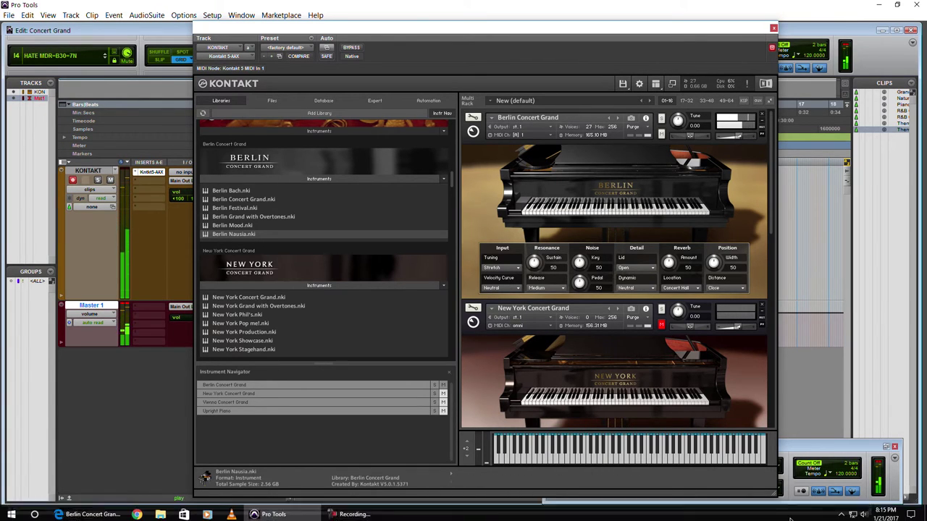
pyautogui.click(799, 449)
pyautogui.click(478, 470)
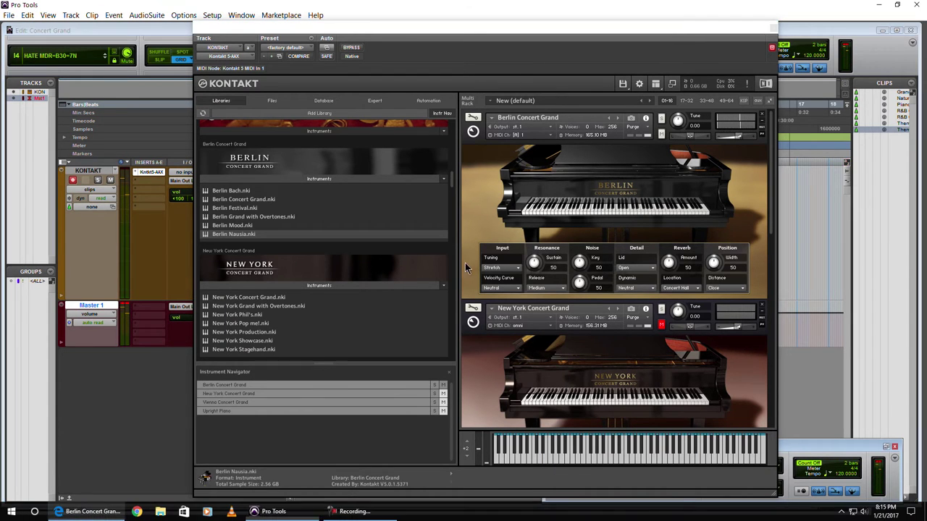
# - Raise the Berlin Concert Grand's sustain resonance from 50 to 100, keeping release resonance on Medium
pyautogui.click(86, 512)
pyautogui.scroll(-2, 509, 353)
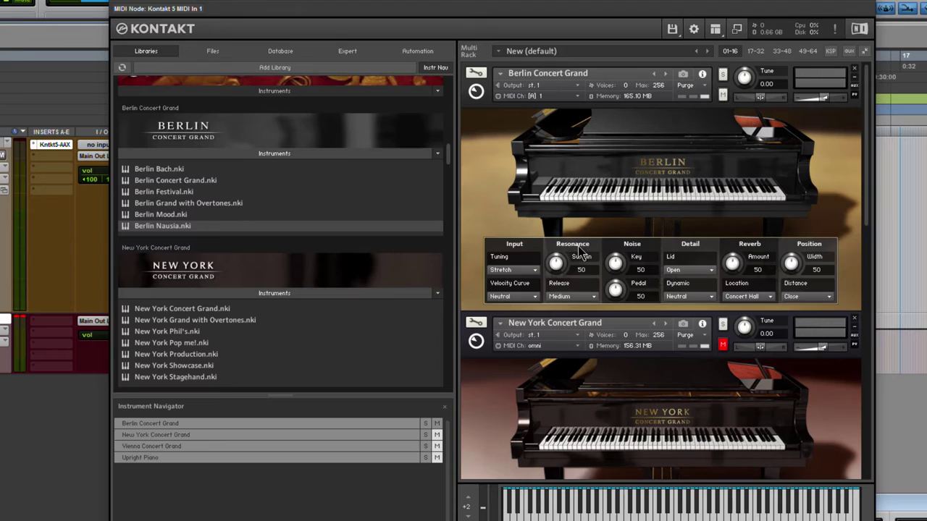
pyautogui.moveTo(556, 262); pyautogui.dragTo(560, 240)
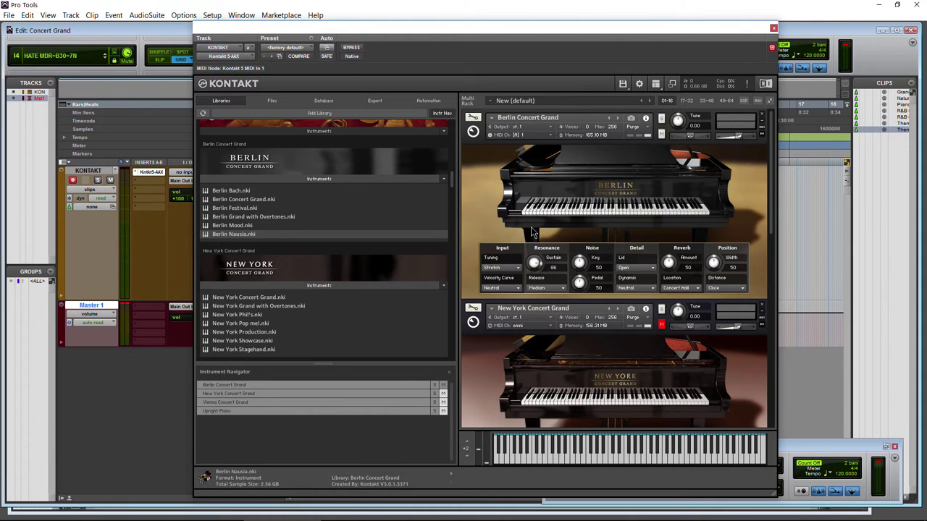
pyautogui.click(546, 288)
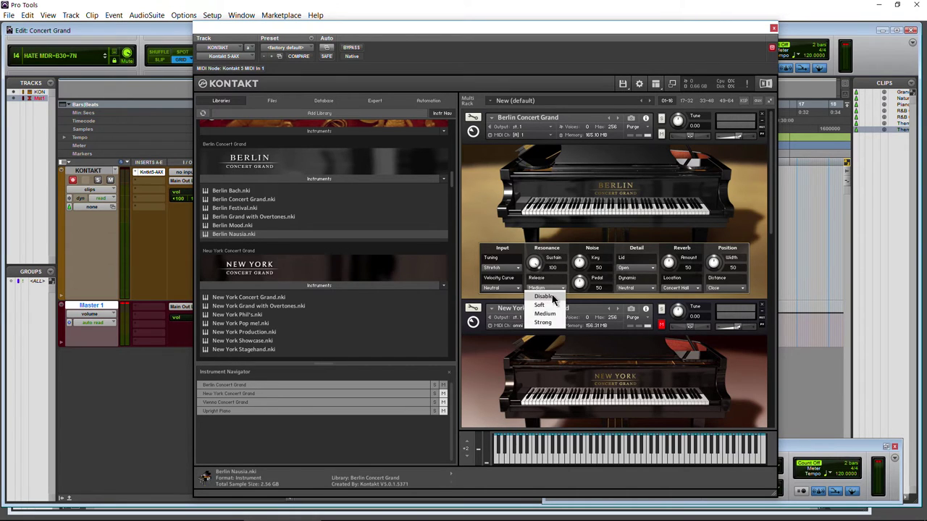
pyautogui.click(575, 313)
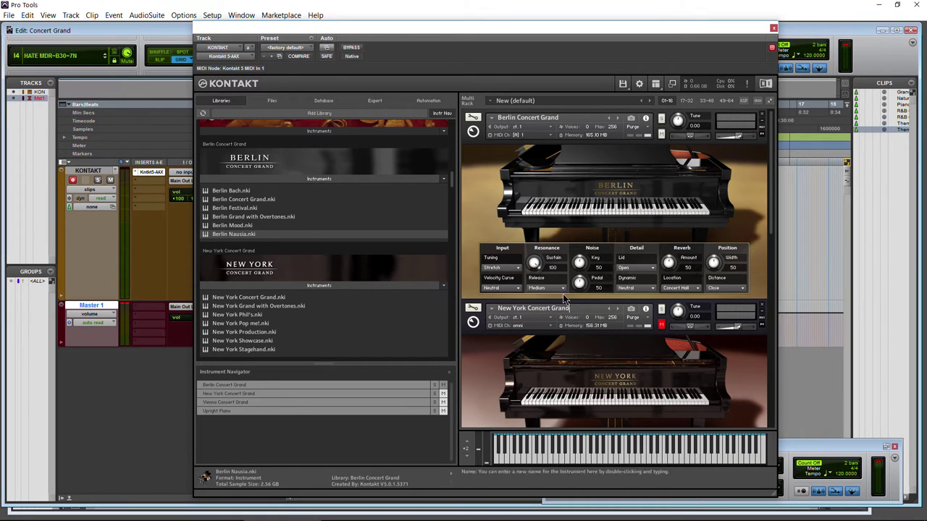
# - Bring up the Berlin Concert Grand PDF manual and read its Resonance section
pyautogui.click(87, 514)
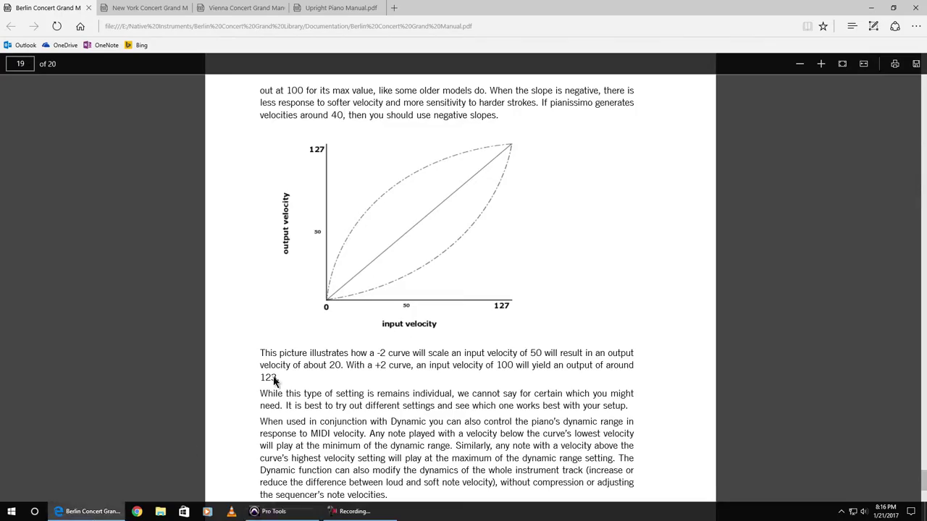
pyautogui.scroll(-3, 450, 364)
pyautogui.scroll(-3, 450, 364)
pyautogui.scroll(15, 449, 364)
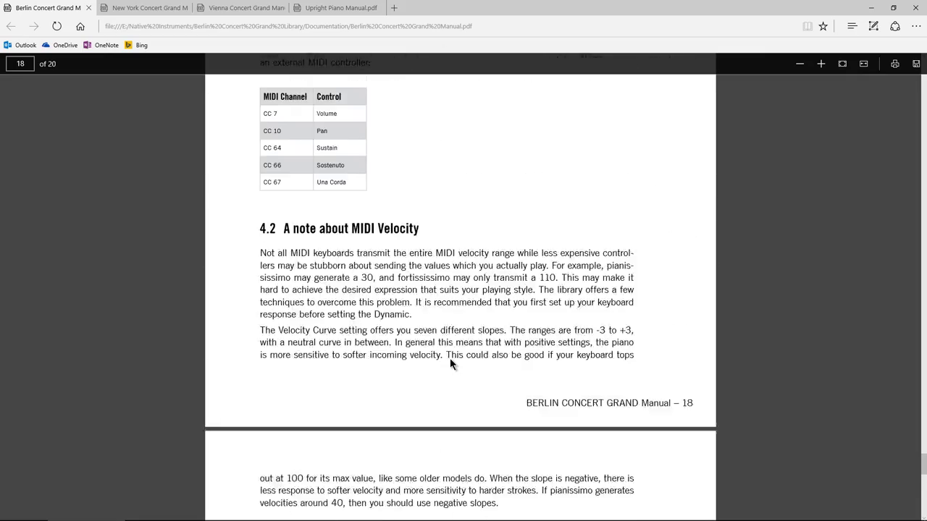
pyautogui.scroll(20, 449, 364)
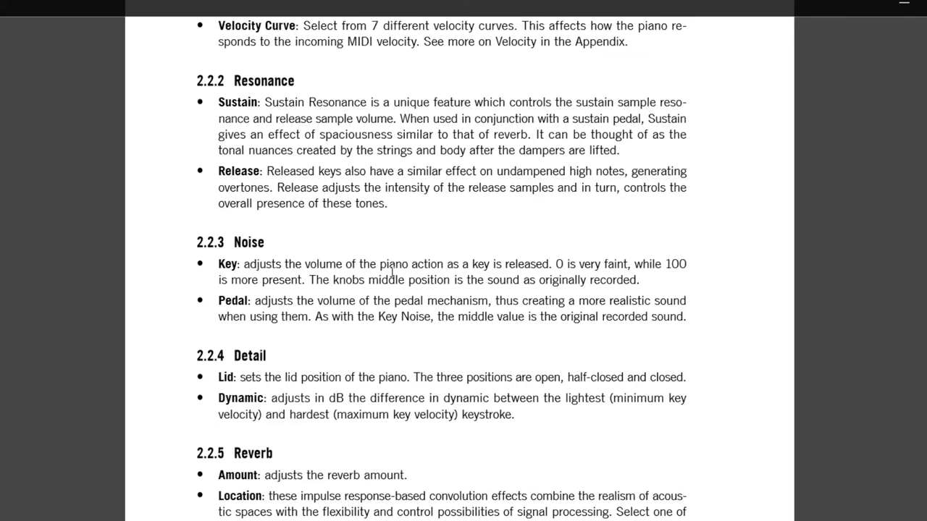
pyautogui.scroll(-3, 401, 273)
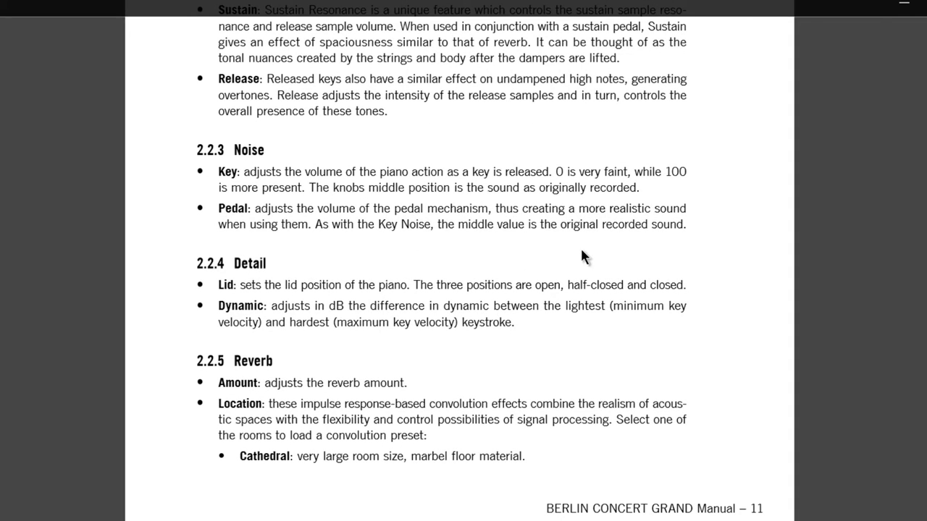
pyautogui.scroll(-3, 371, 246)
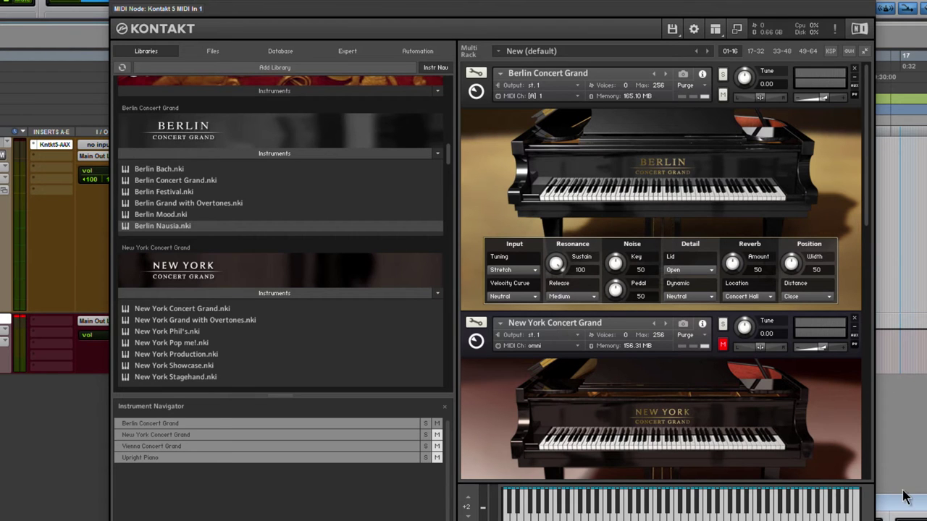
# - Start playback, try Strong release resonance, and reset sustain resonance to its default 100
pyautogui.moveTo(905, 505)
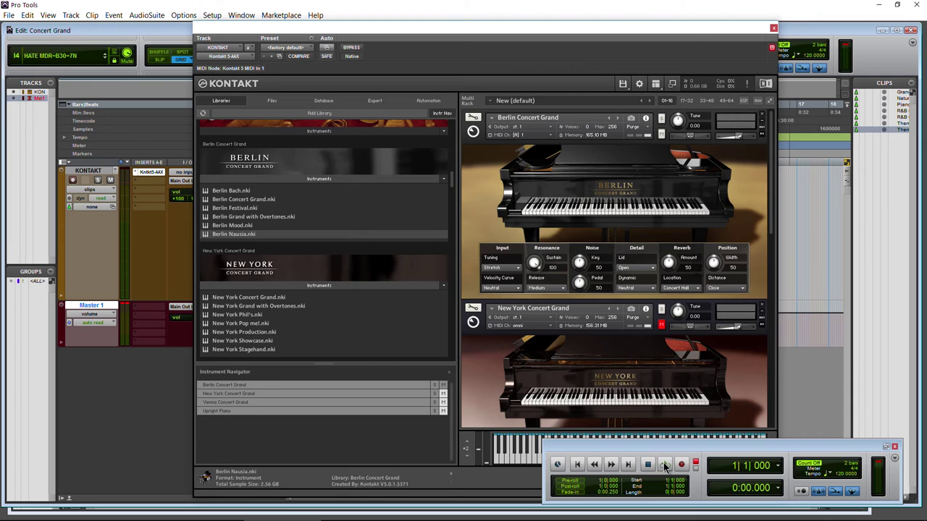
pyautogui.press('space')
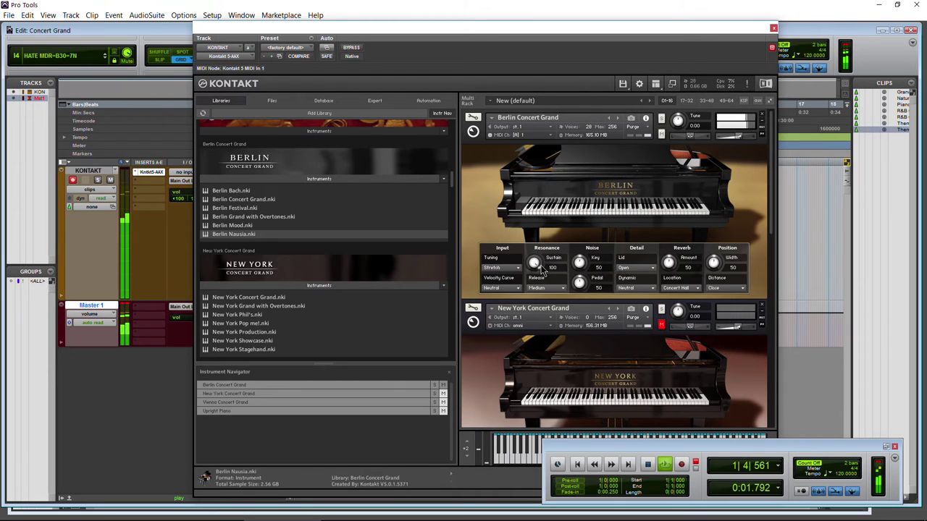
pyautogui.click(539, 273)
pyautogui.click(557, 289)
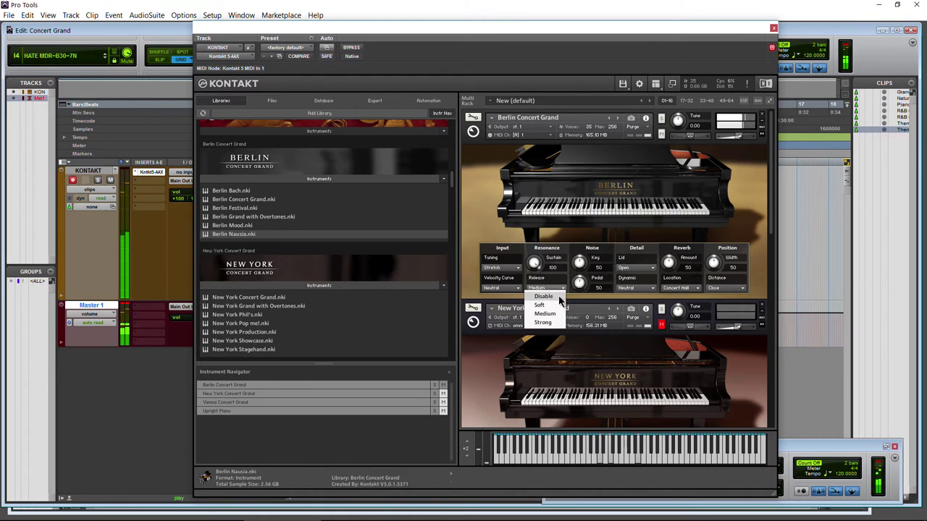
pyautogui.click(541, 316)
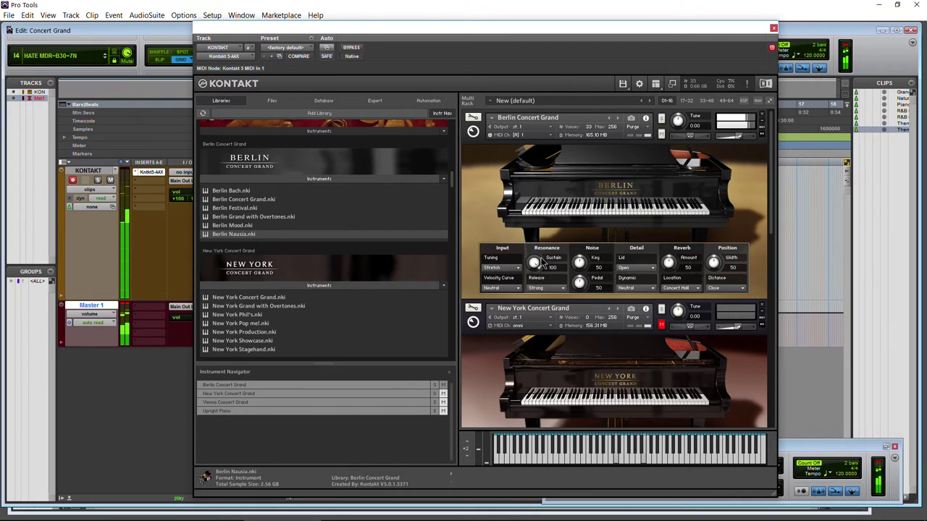
pyautogui.moveTo(533, 262); pyautogui.dragTo(536, 268)
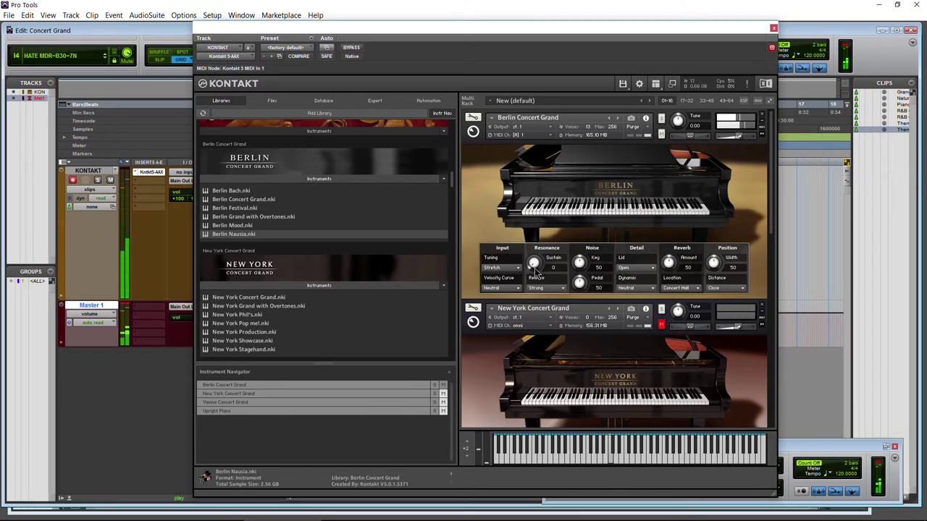
pyautogui.keyDown('ctrl'); pyautogui.click(536, 268); pyautogui.keyUp('ctrl')
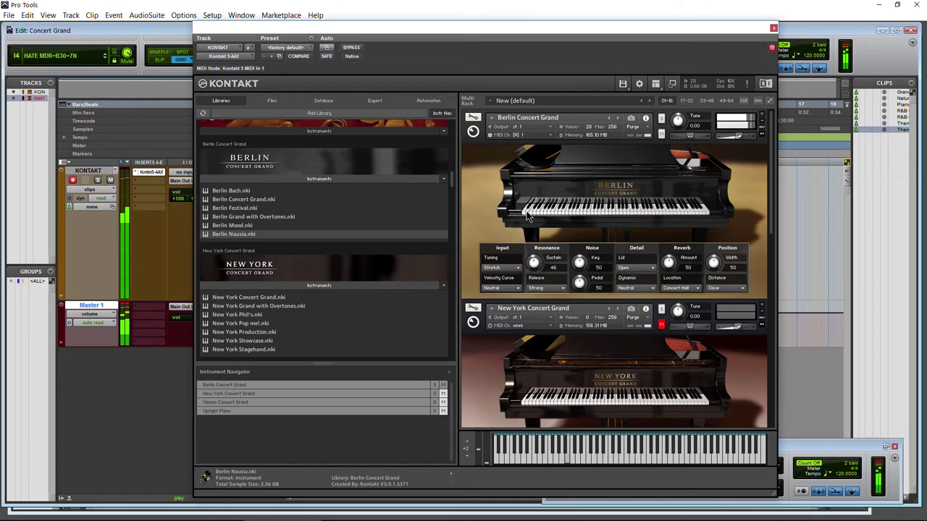
# - Return release resonance to Medium, set sustain resonance to 88, and restart playback
pyautogui.click(561, 289)
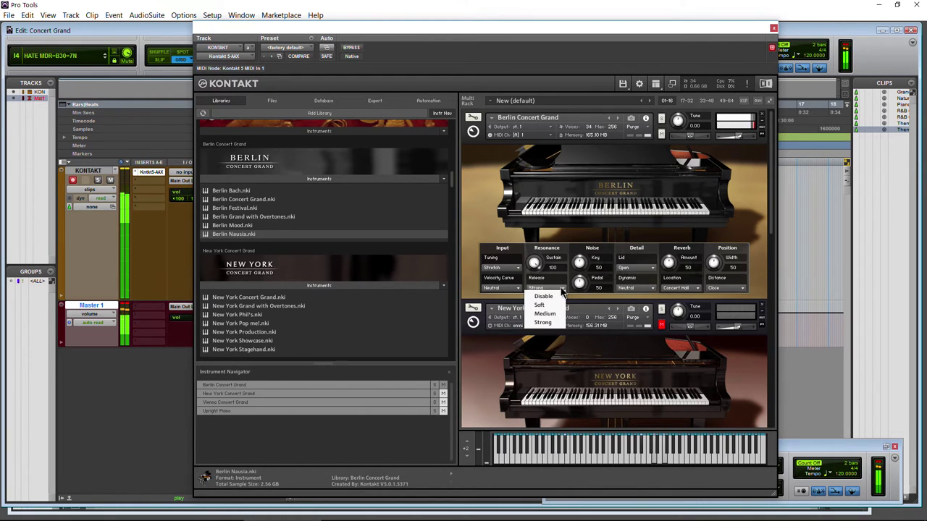
pyautogui.click(554, 314)
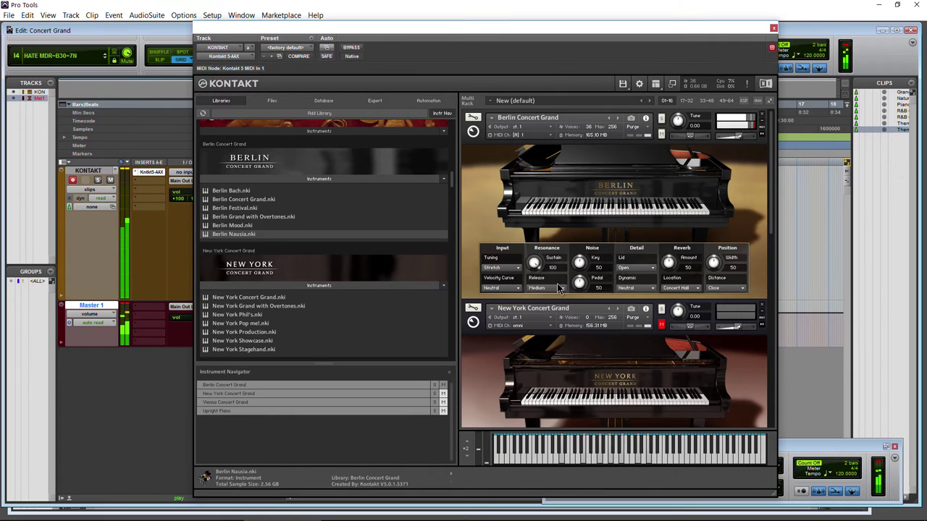
pyautogui.moveTo(533, 263); pyautogui.dragTo(573, 216)
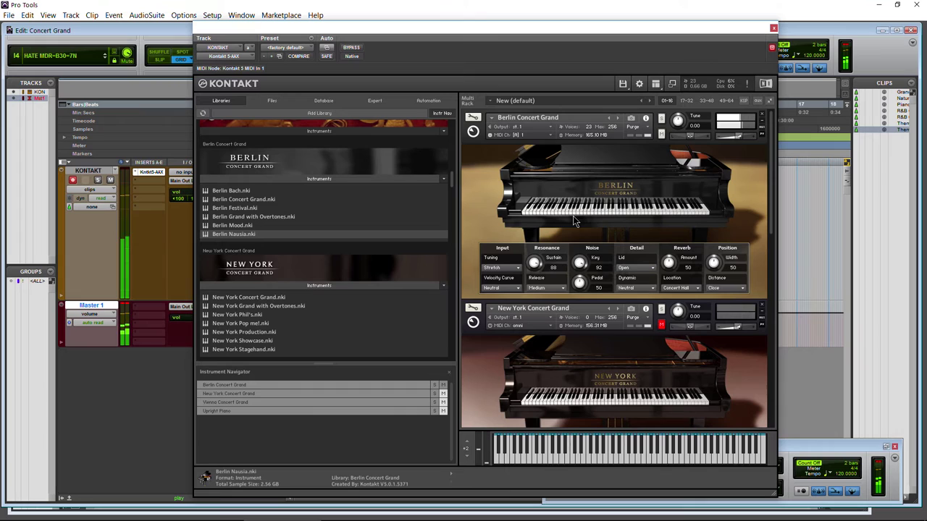
pyautogui.click(781, 448)
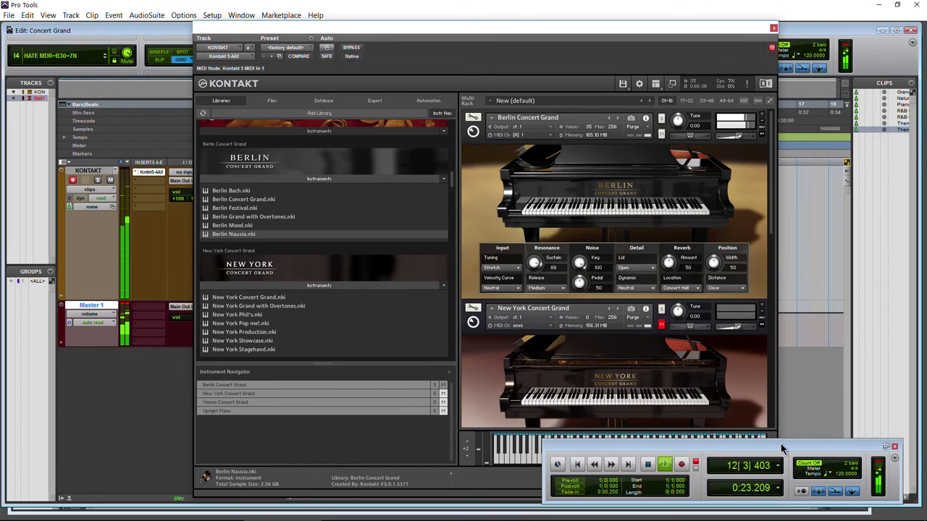
pyautogui.click(576, 464)
pyautogui.click(665, 467)
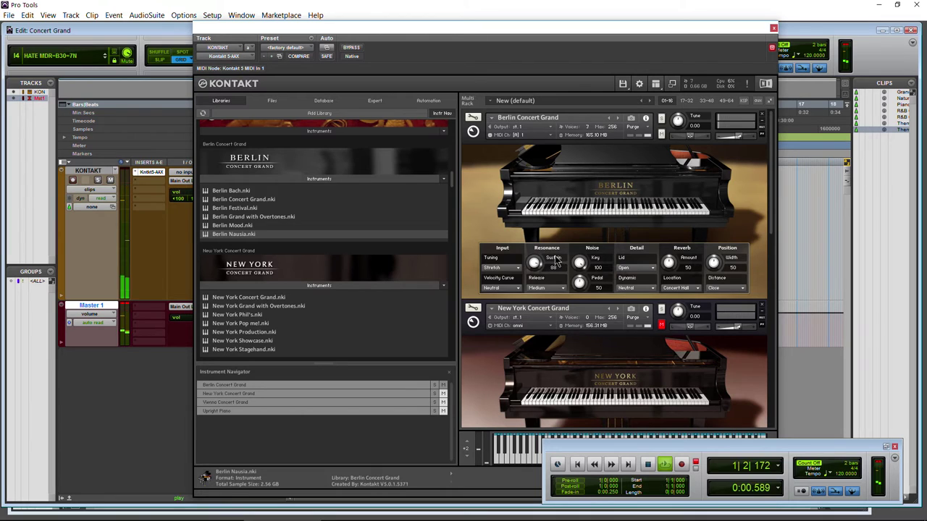
# - Turn pedal noise up to 100 and try Closed and Half closed lid before leaving it Open
pyautogui.moveTo(579, 283); pyautogui.dragTo(571, 227)
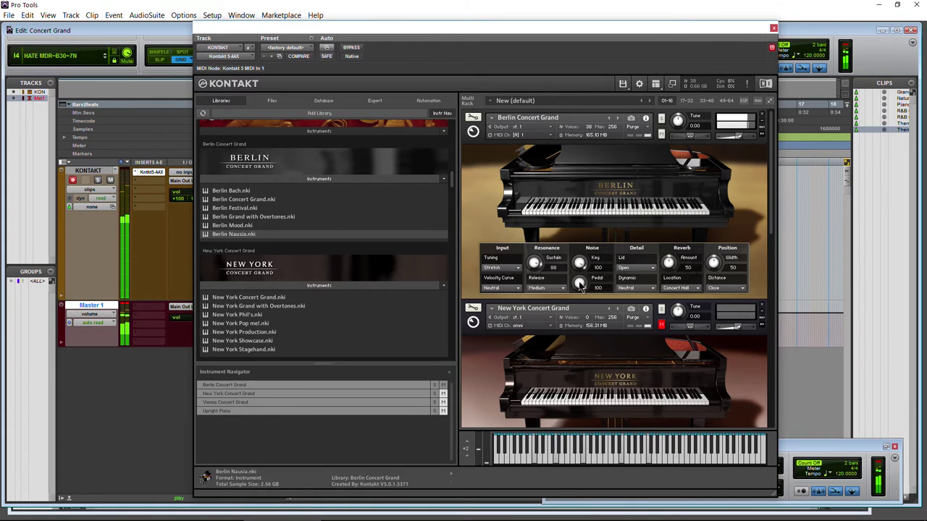
pyautogui.click(649, 270)
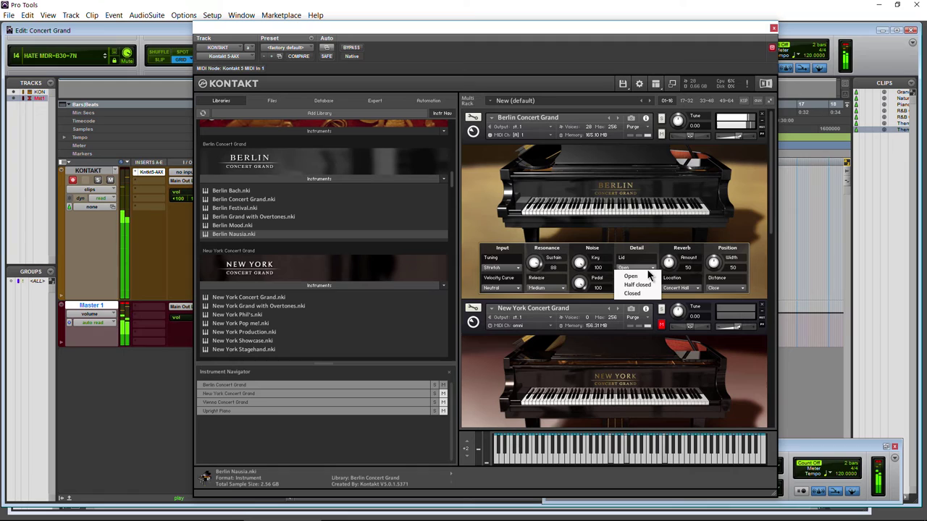
pyautogui.click(642, 289)
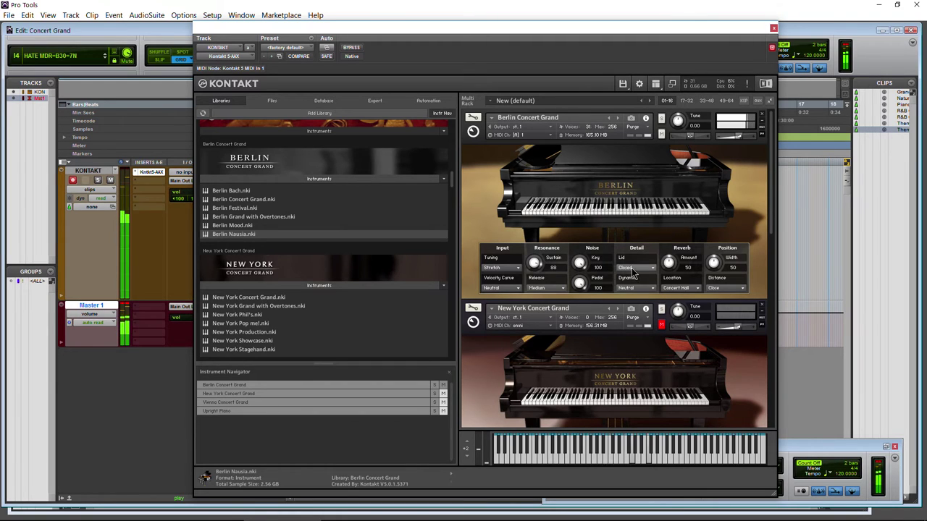
pyautogui.click(637, 268)
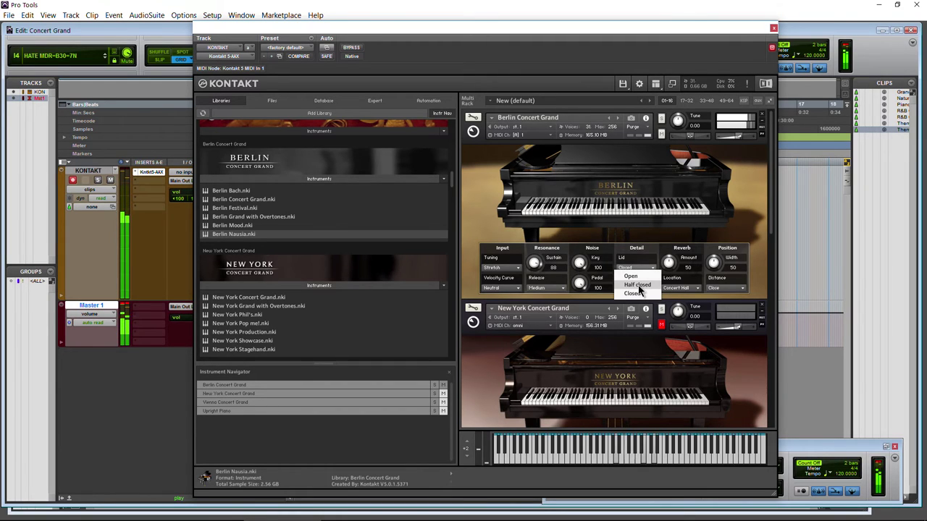
pyautogui.click(639, 285)
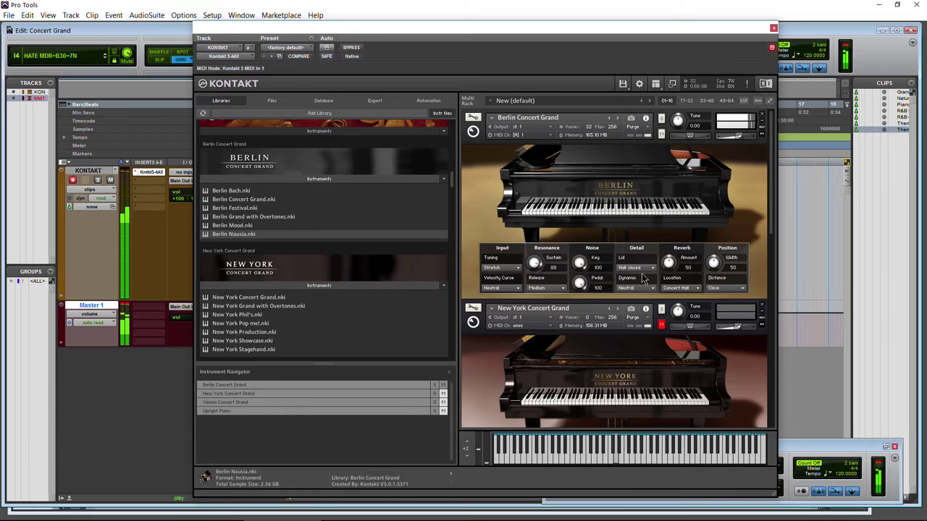
pyautogui.click(647, 270)
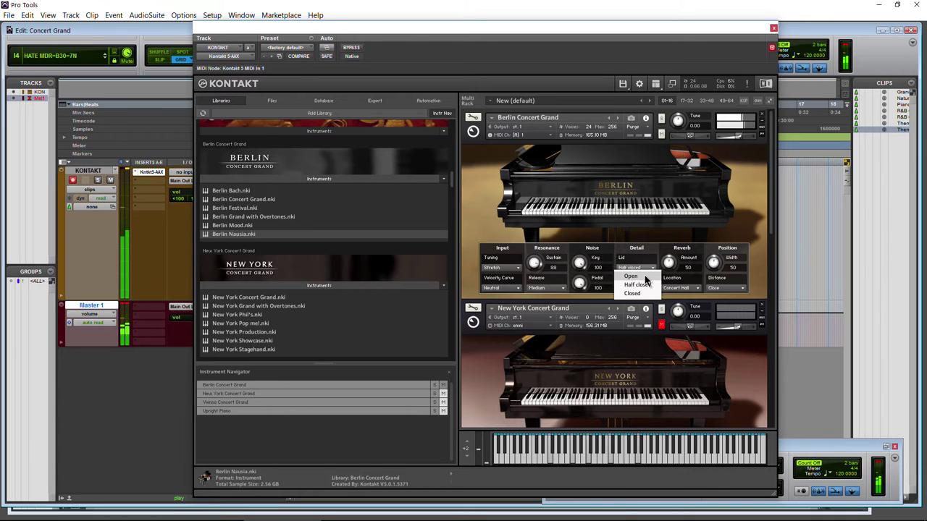
pyautogui.click(646, 279)
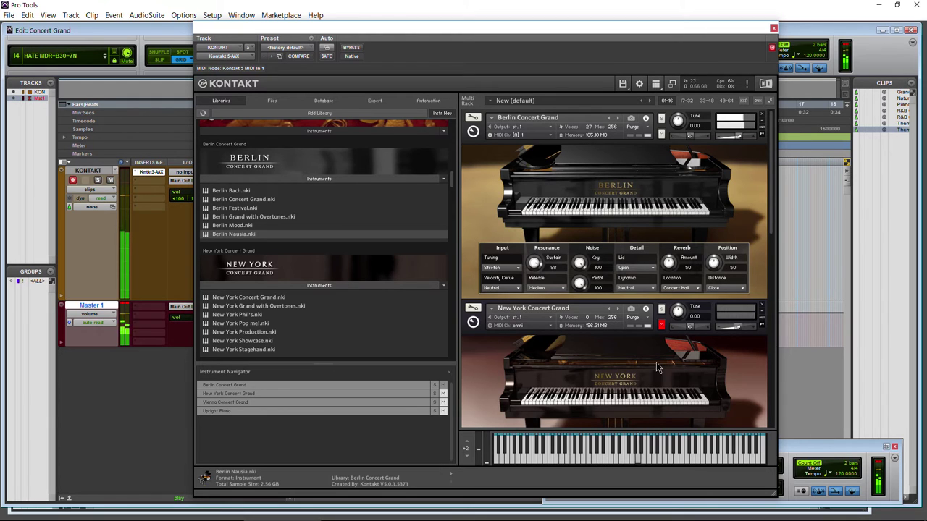
pyautogui.click(650, 289)
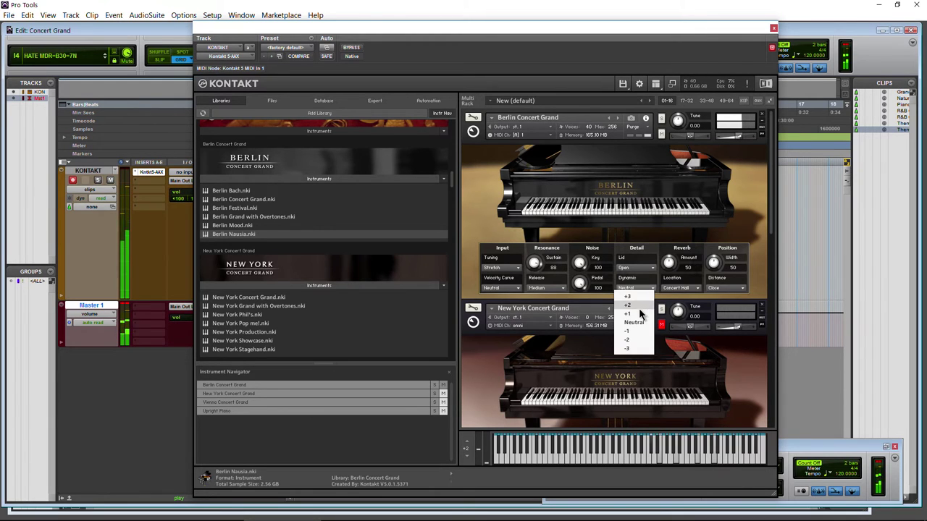
pyautogui.click(633, 295)
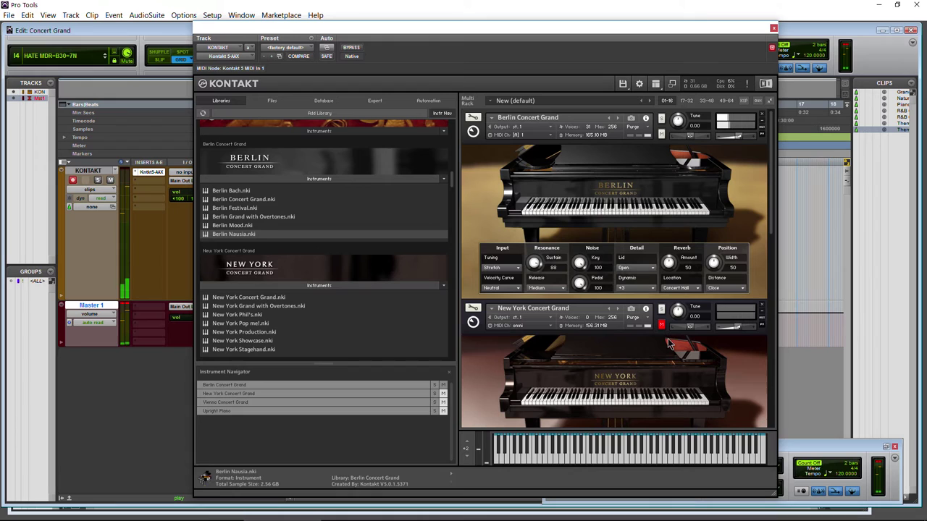
pyautogui.click(648, 464)
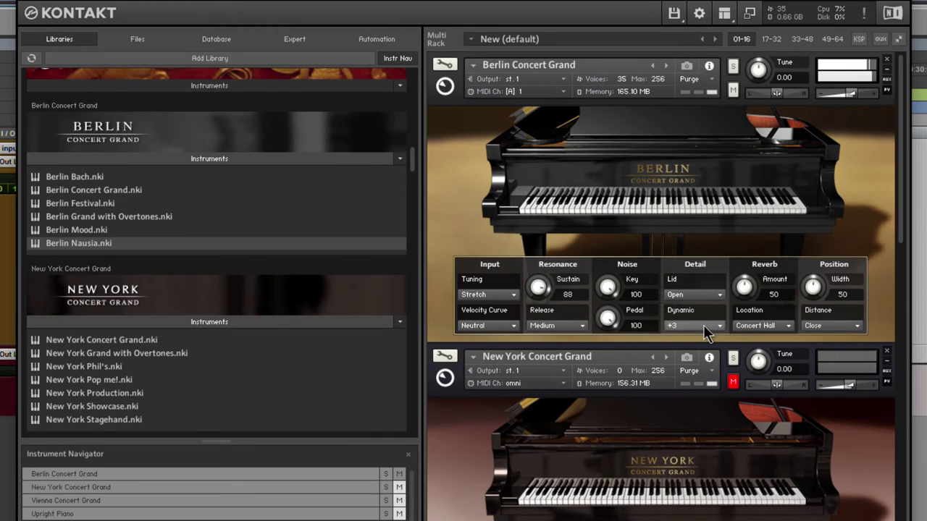
pyautogui.moveTo(852, 97)
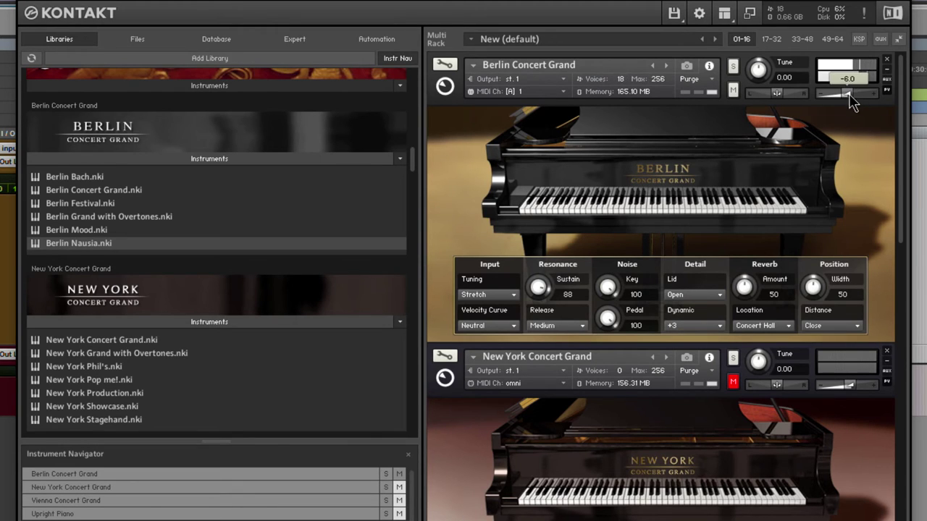
pyautogui.click(676, 327)
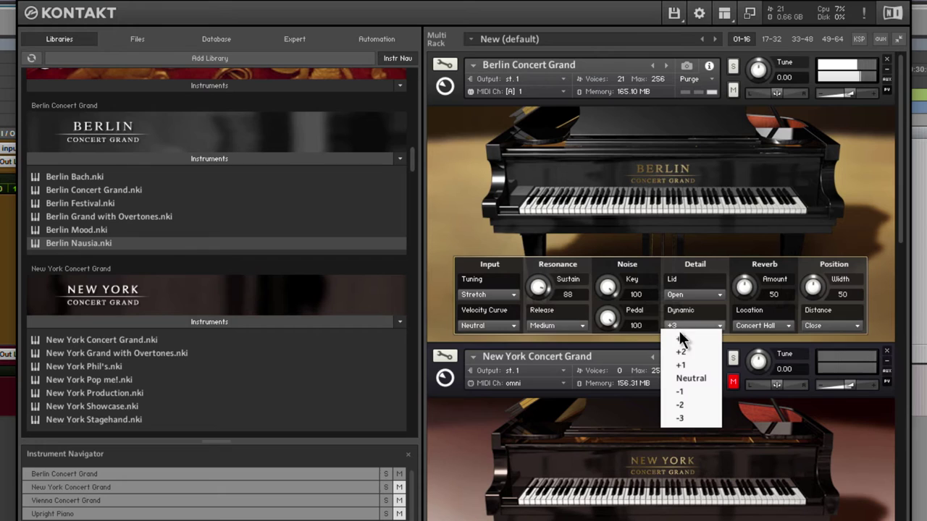
pyautogui.click(680, 418)
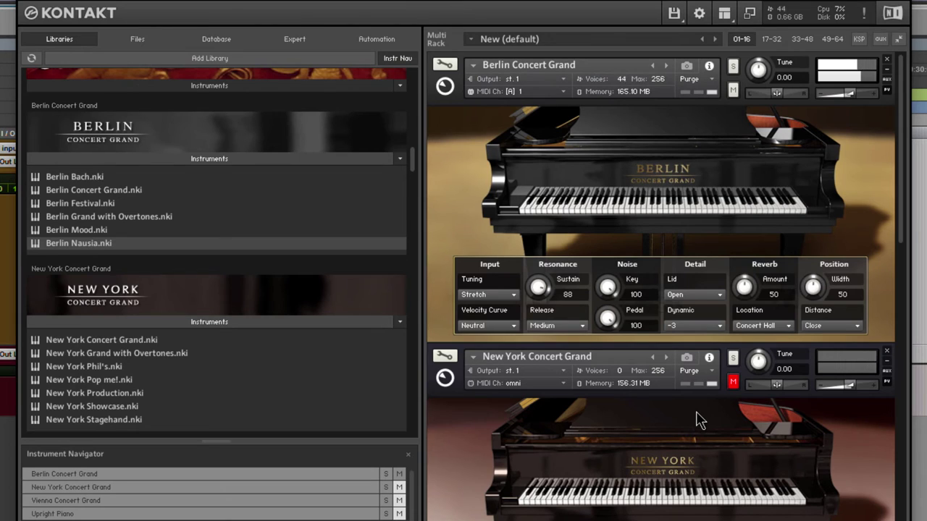
pyautogui.click(698, 325)
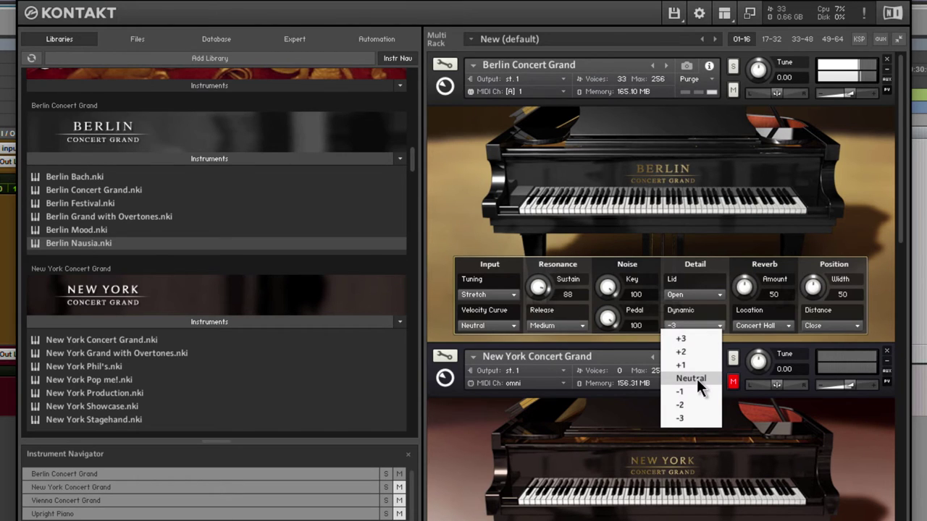
pyautogui.click(697, 378)
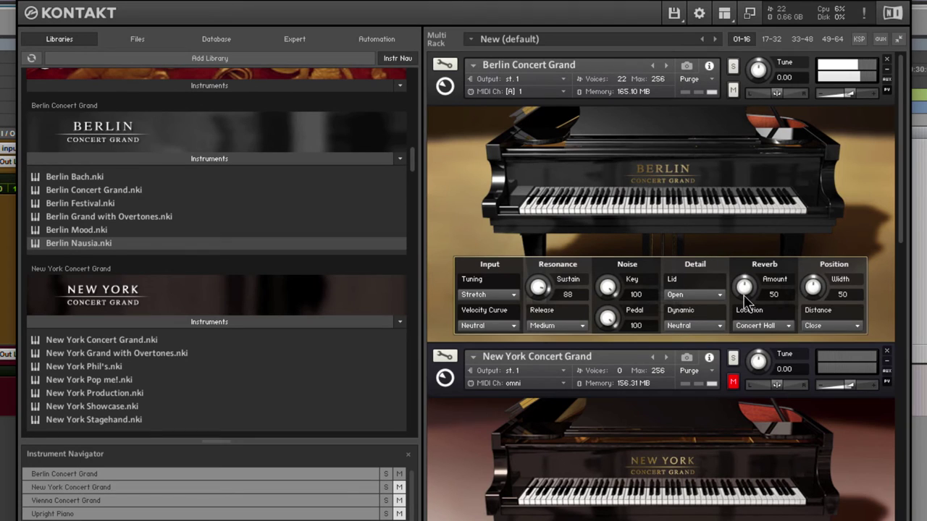
# - Try the Recording Studio room, then set the Berlin reverb to Cathedral at amount 100
pyautogui.moveTo(747, 298); pyautogui.dragTo(732, 180)
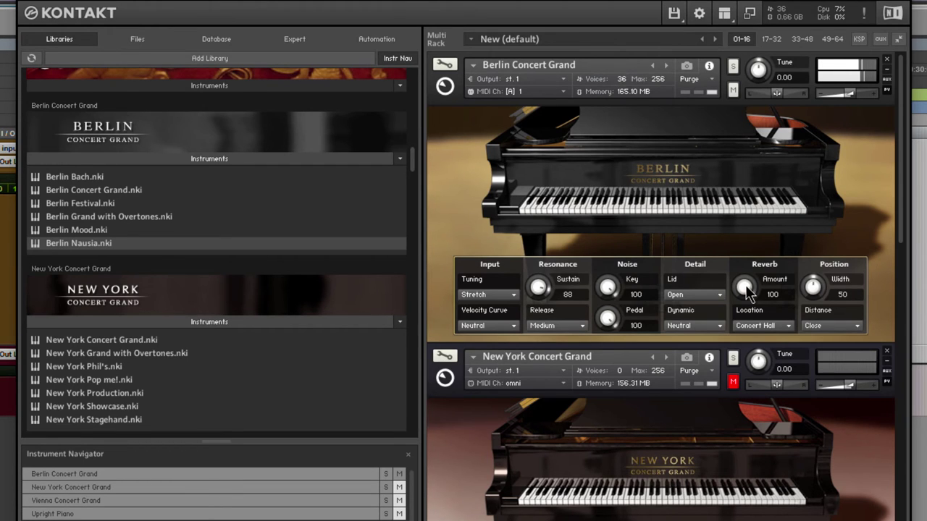
pyautogui.click(763, 324)
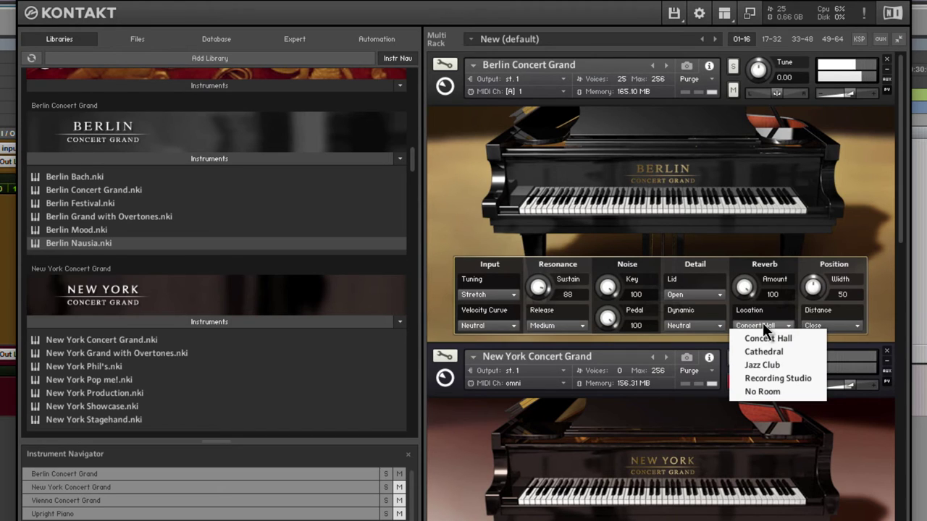
pyautogui.click(788, 375)
pyautogui.moveTo(743, 288); pyautogui.dragTo(762, 419)
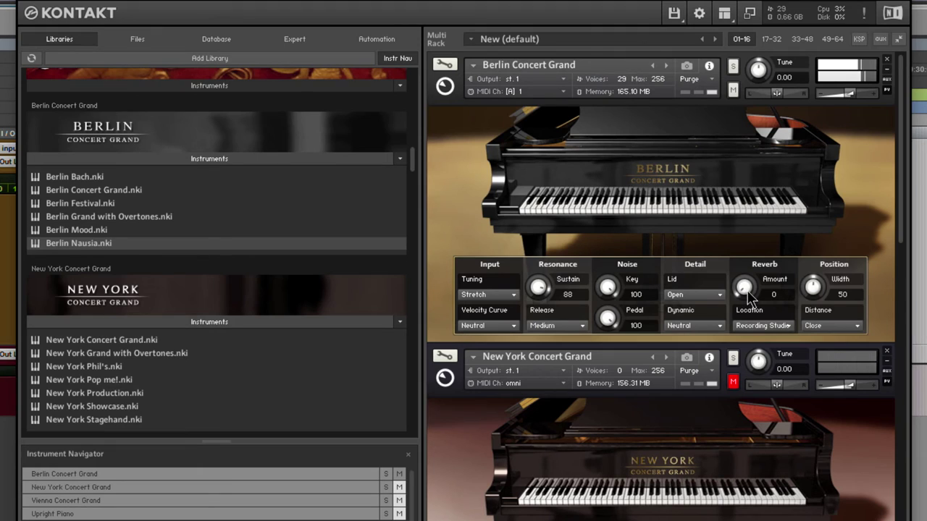
pyautogui.moveTo(745, 289); pyautogui.dragTo(732, 41)
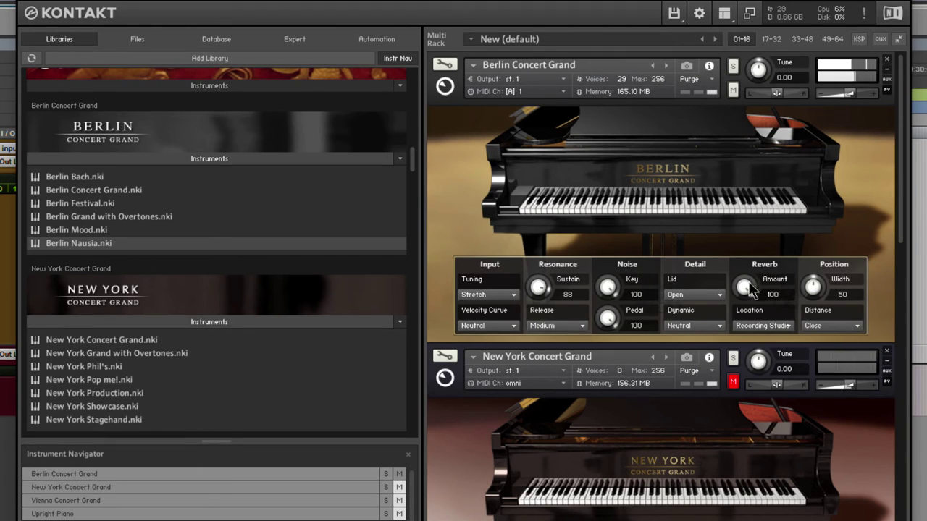
pyautogui.click(771, 326)
pyautogui.click(780, 351)
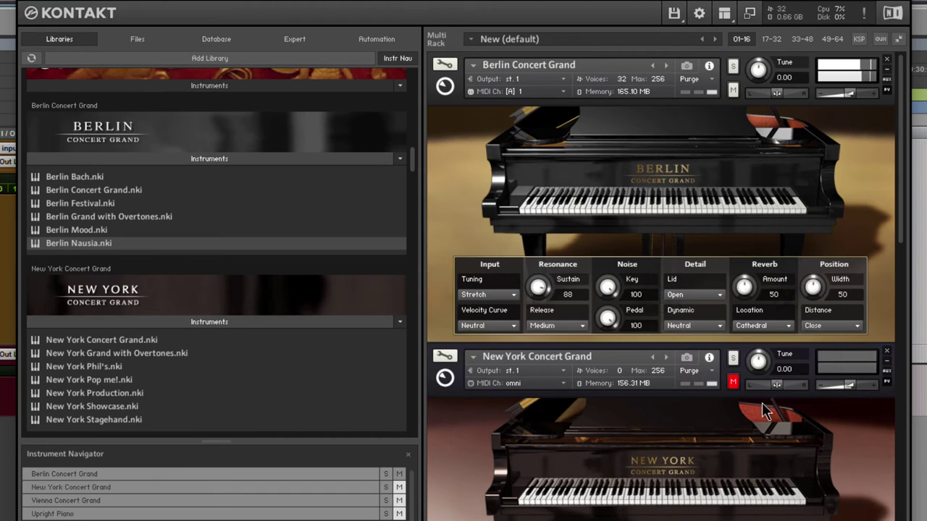
pyautogui.moveTo(738, 295); pyautogui.dragTo(736, 152)
# - Sweep the Berlin piano's stereo width between 100 and 0, settling it at 67
pyautogui.moveTo(812, 288); pyautogui.dragTo(799, 193)
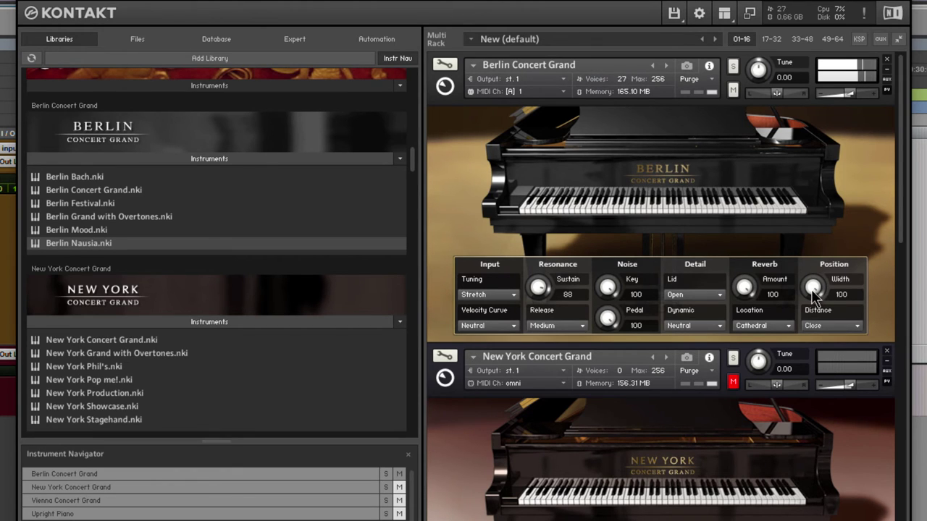
pyautogui.moveTo(814, 294); pyautogui.dragTo(820, 517)
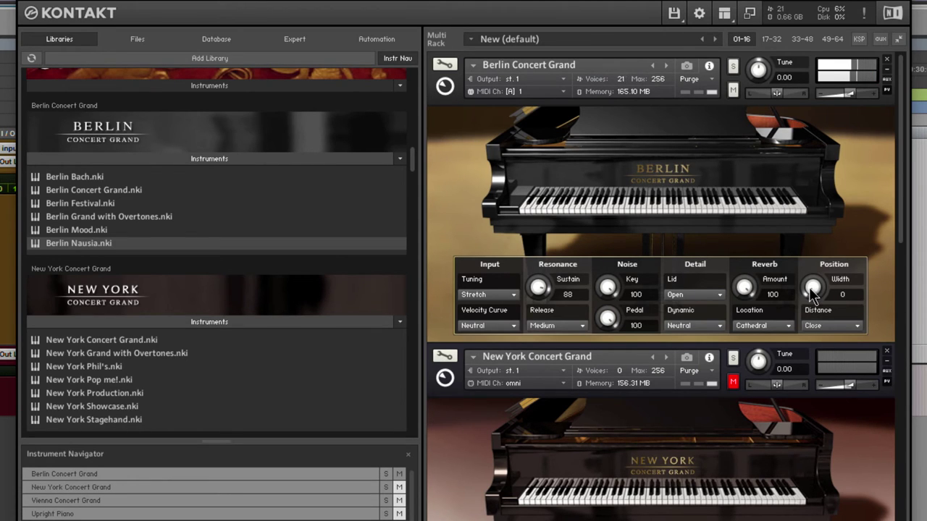
pyautogui.moveTo(811, 286); pyautogui.dragTo(812, 282)
pyautogui.moveTo(803, 226); pyautogui.dragTo(808, 130)
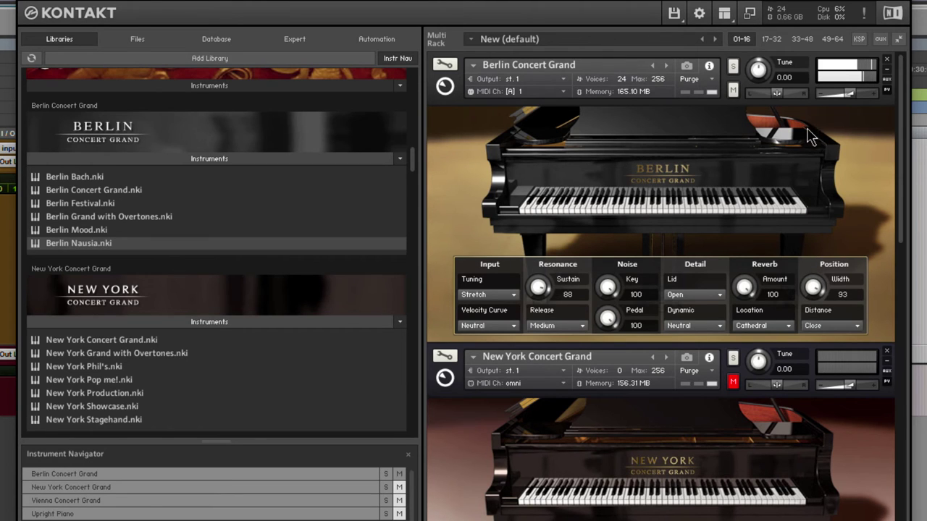
pyautogui.moveTo(803, 162); pyautogui.dragTo(809, 193)
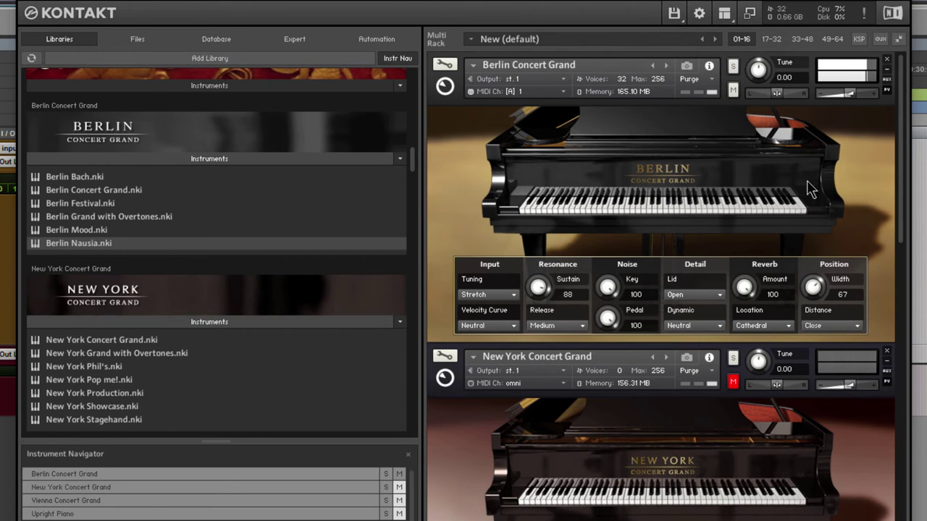
# - Try Far and Near listening distances, then return the distance to Close
pyautogui.click(835, 324)
pyautogui.click(825, 377)
pyautogui.click(828, 328)
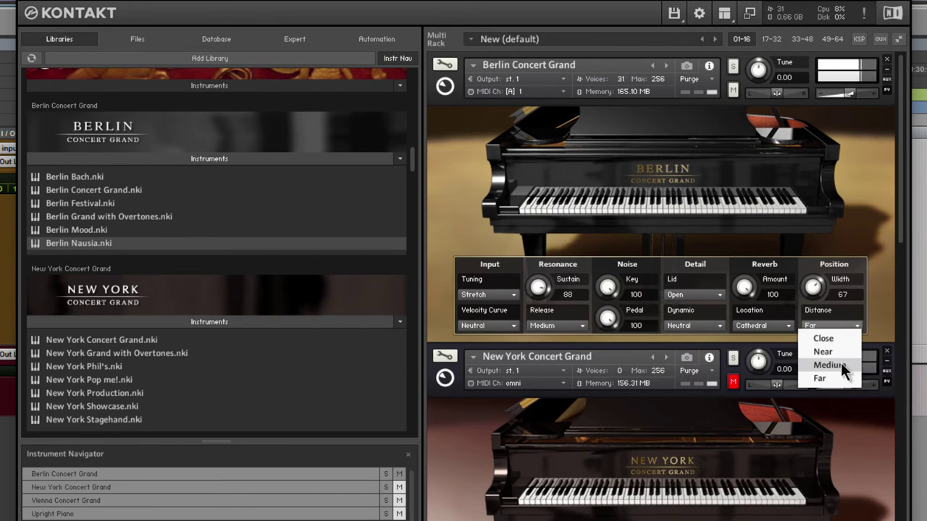
pyautogui.click(826, 328)
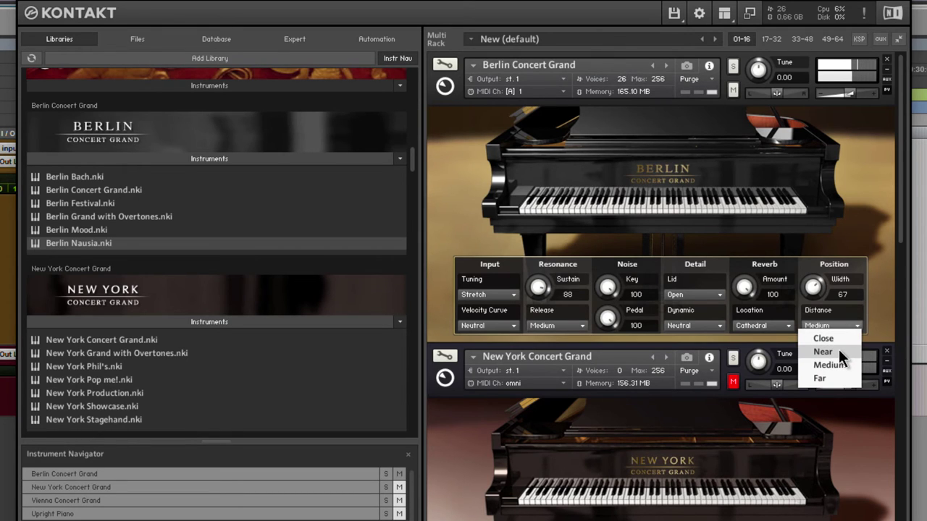
pyautogui.click(825, 351)
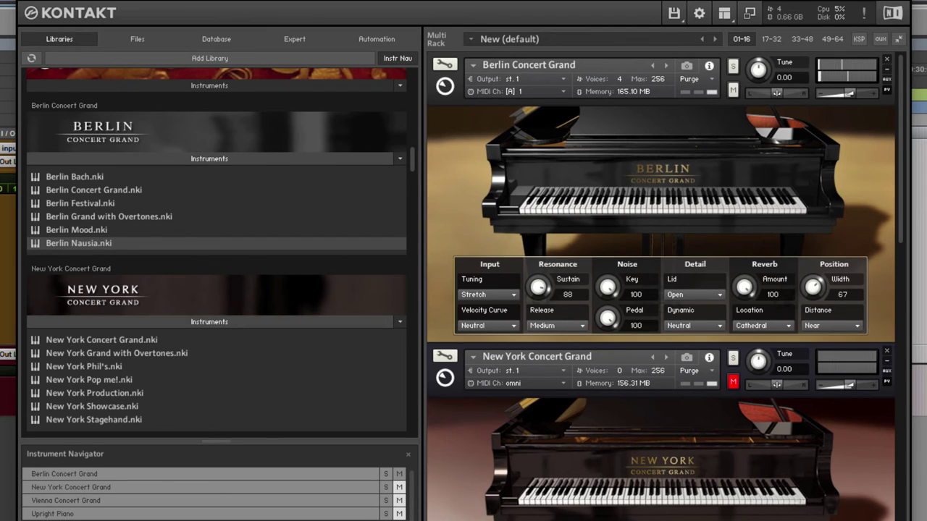
pyautogui.click(855, 325)
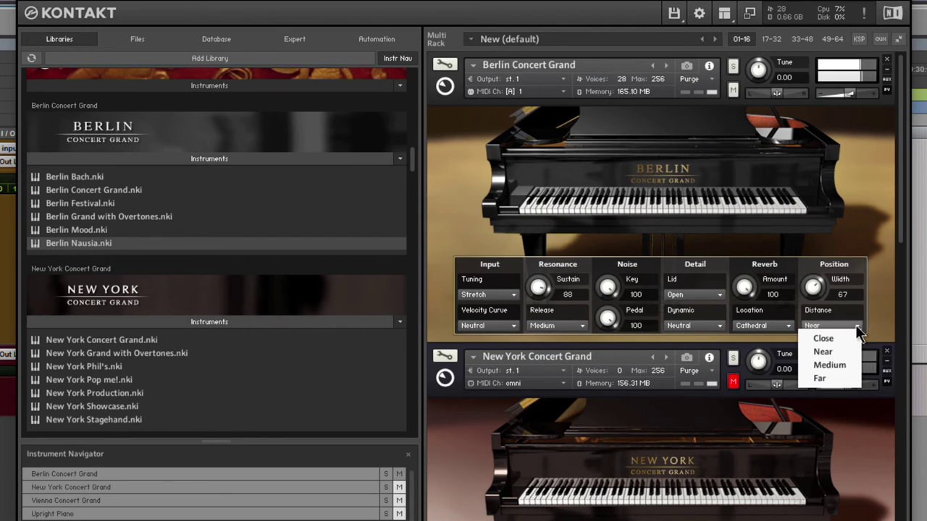
pyautogui.click(833, 338)
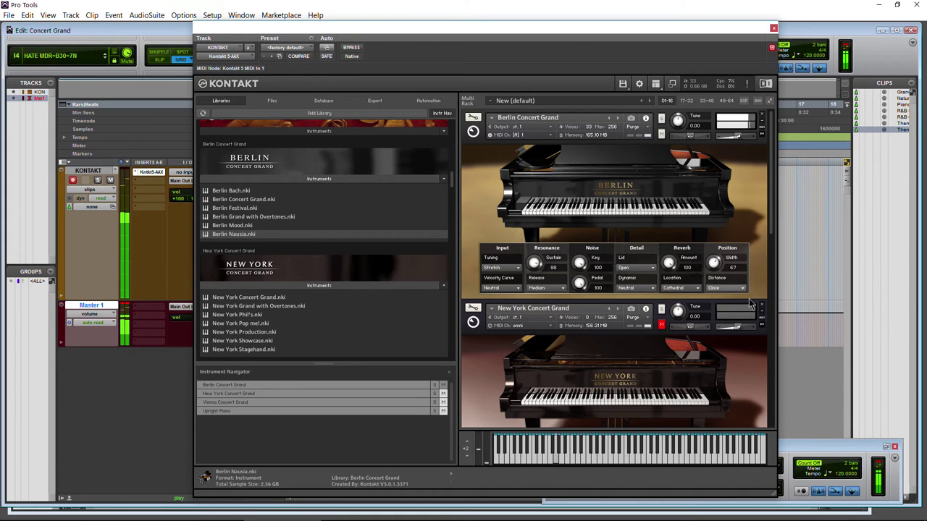
# - Stop the transport, drop the Berlin Cathedral reverb from 100 to 76, and mute the instrument
pyautogui.click(808, 446)
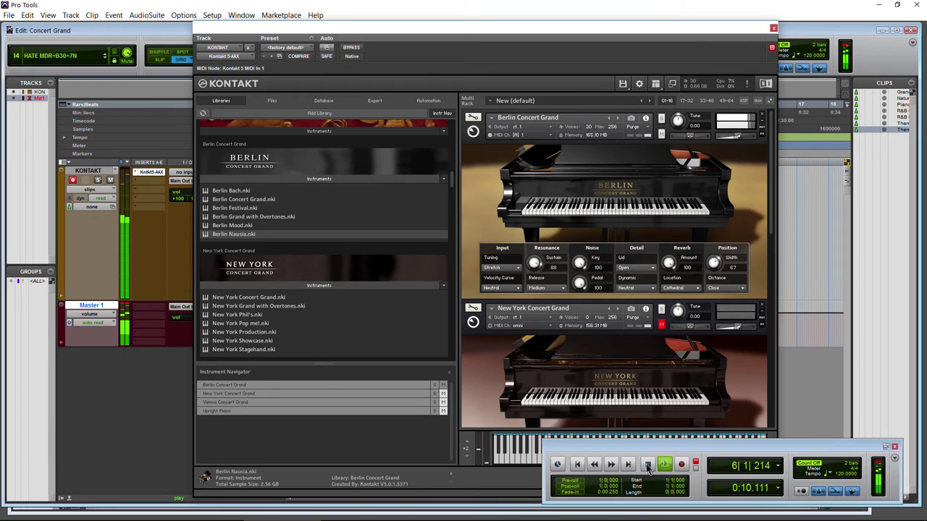
pyautogui.click(647, 464)
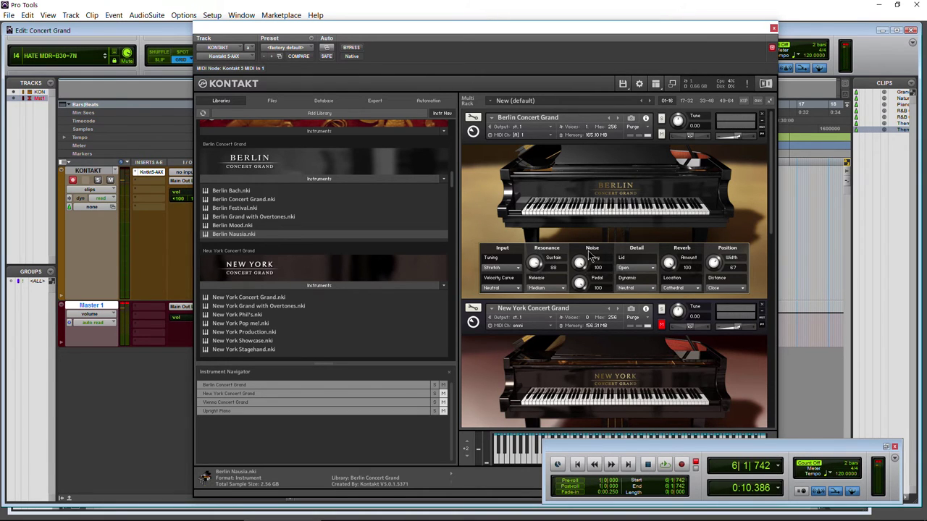
pyautogui.moveTo(770, 141); pyautogui.dragTo(755, 173)
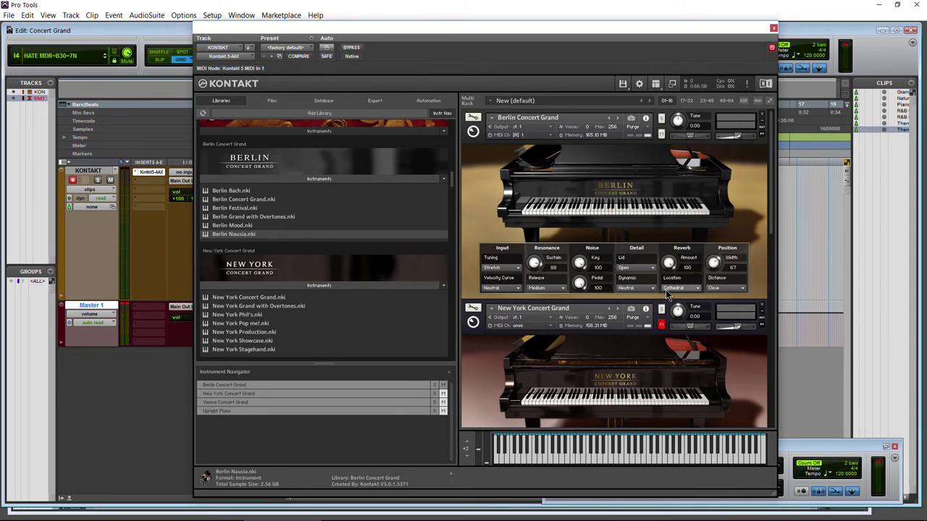
pyautogui.moveTo(668, 264); pyautogui.dragTo(673, 290)
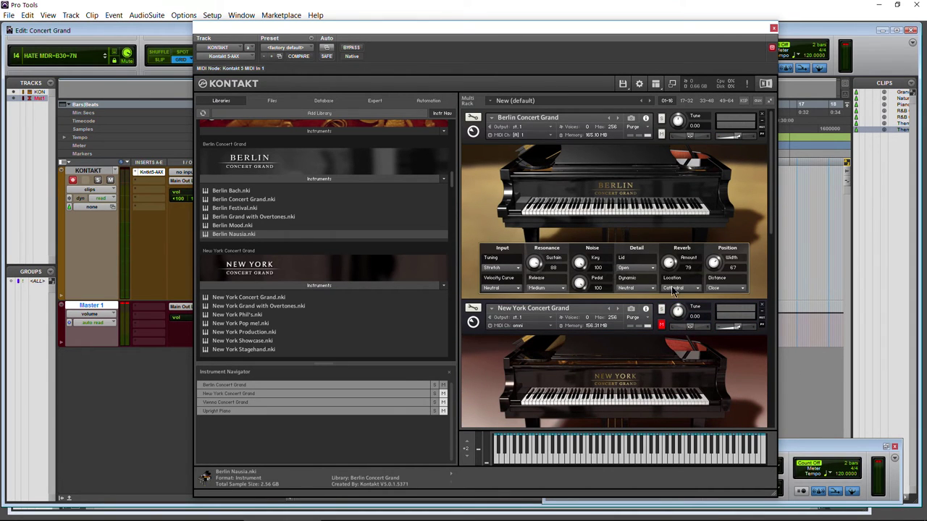
pyautogui.click(661, 135)
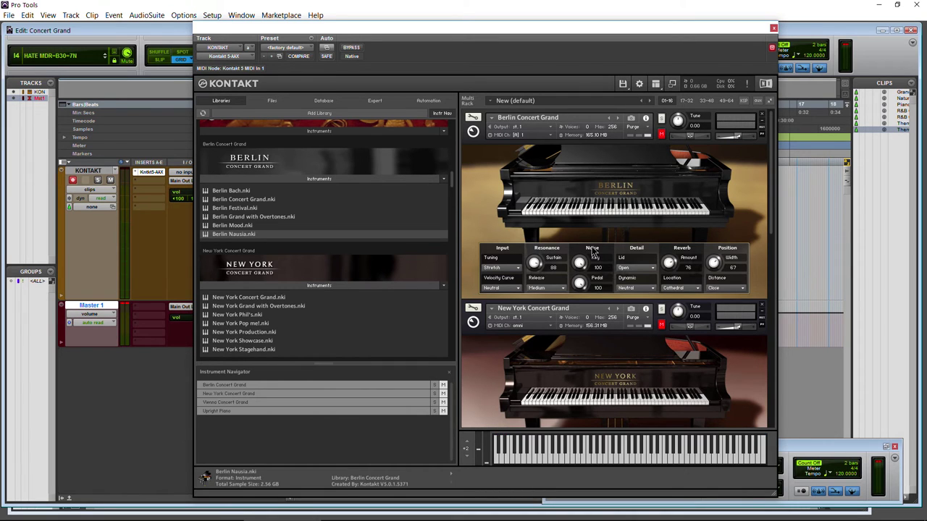
# - Unmute the New York Concert Grand and restart playback from the beginning
pyautogui.scroll(-4, 766, 181)
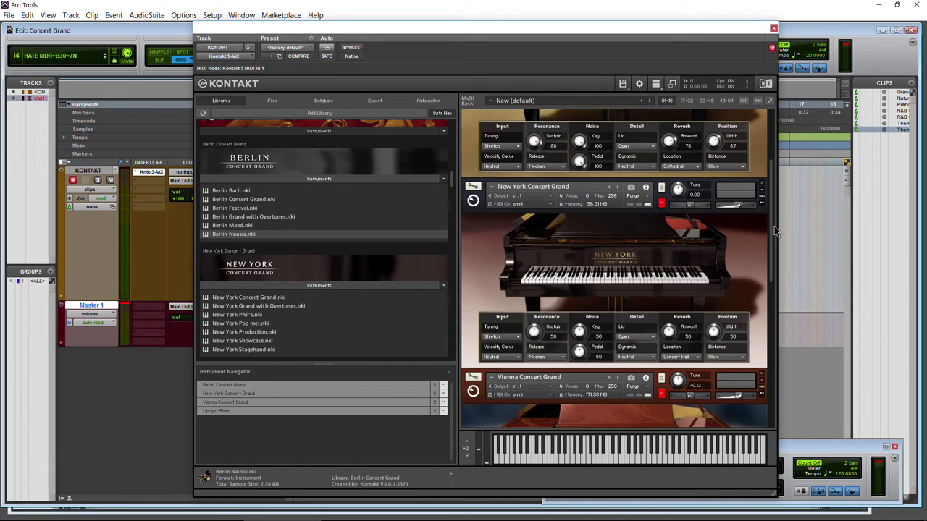
pyautogui.click(661, 197)
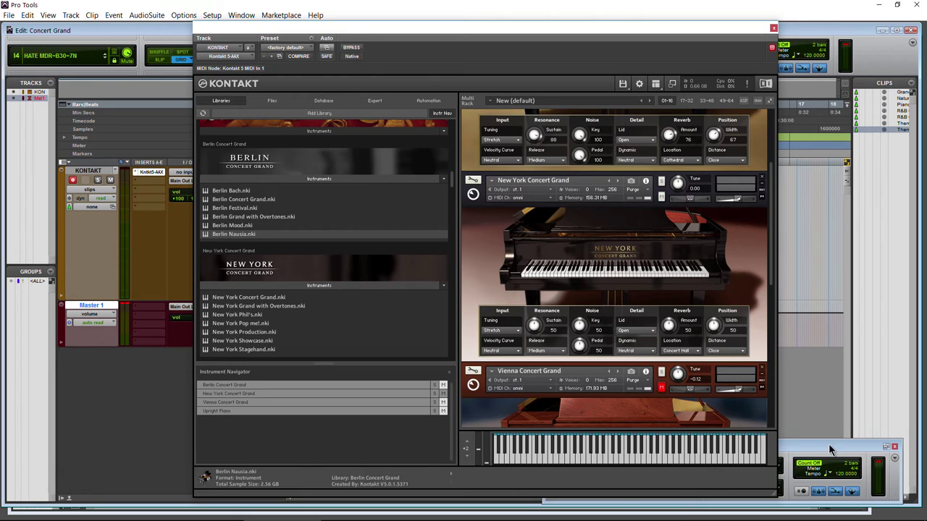
pyautogui.click(831, 449)
pyautogui.click(576, 469)
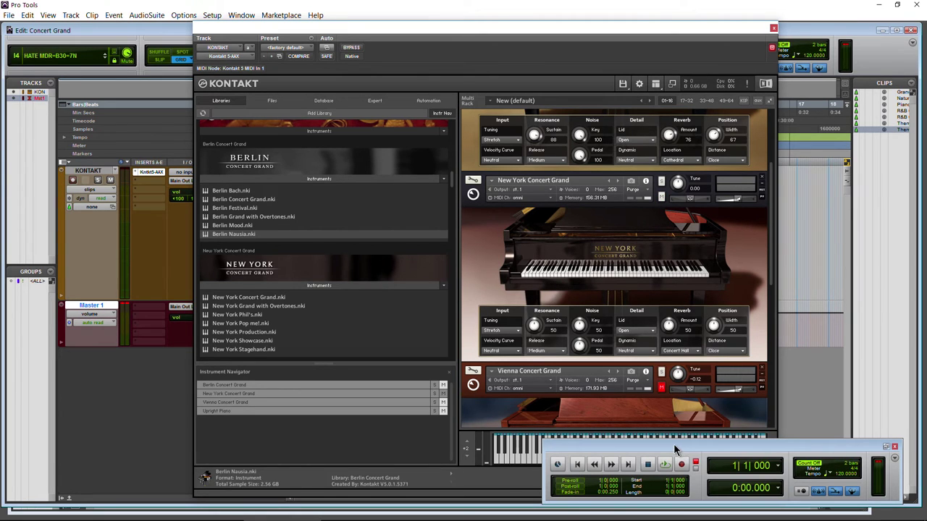
pyautogui.moveTo(673, 444); pyautogui.dragTo(669, 447)
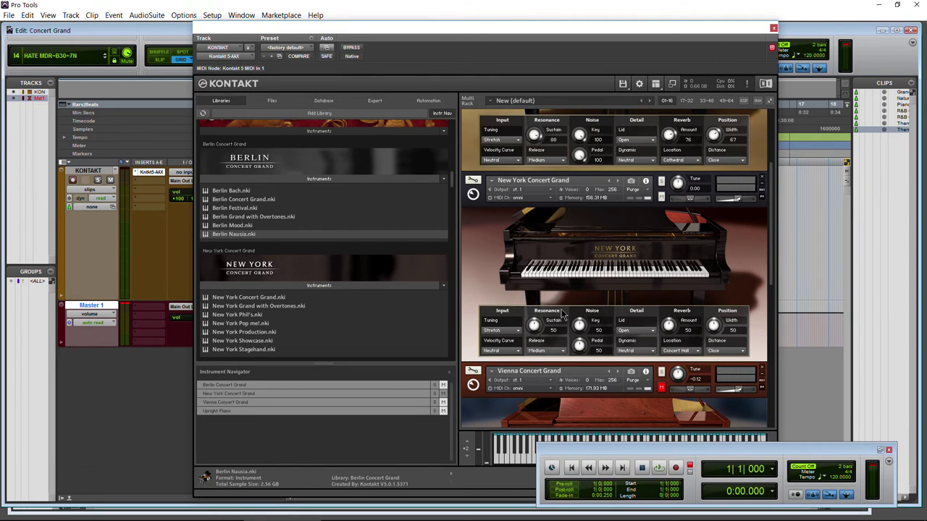
pyautogui.press('space')
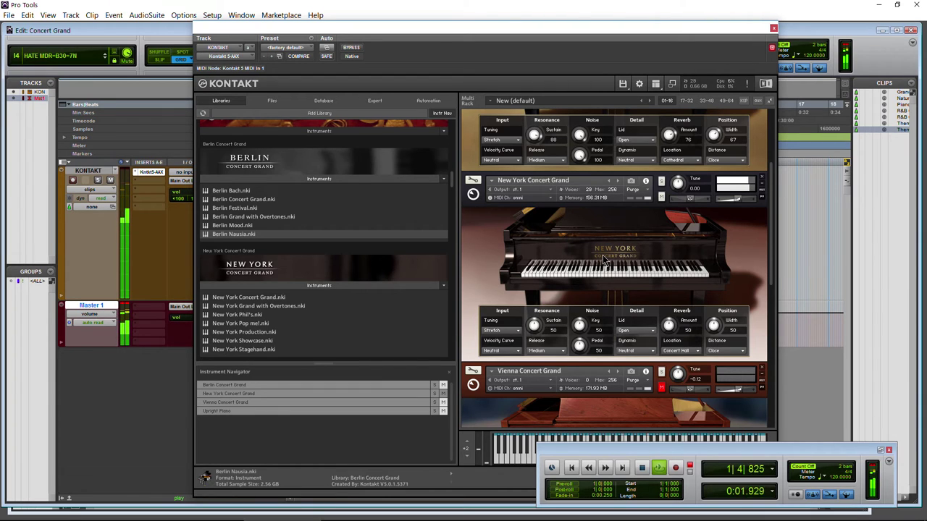
# - Raise the New York sustain resonance, set release resonance to Strong and velocity curve to +2
pyautogui.moveTo(534, 325); pyautogui.dragTo(529, 246)
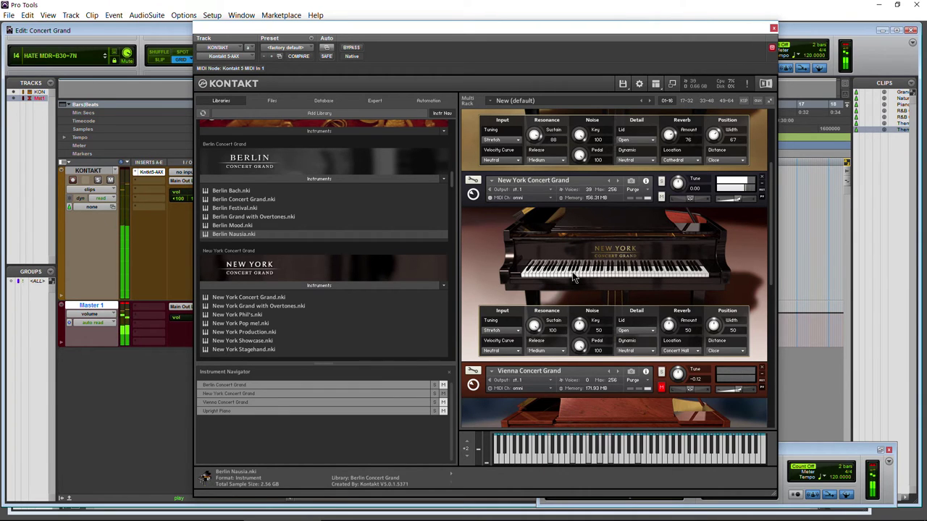
pyautogui.click(542, 351)
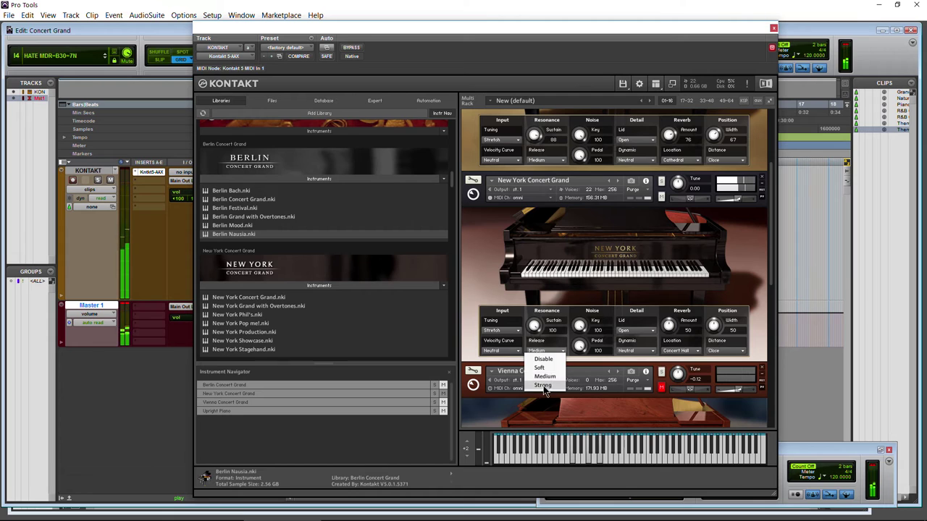
pyautogui.click(539, 382)
pyautogui.click(512, 351)
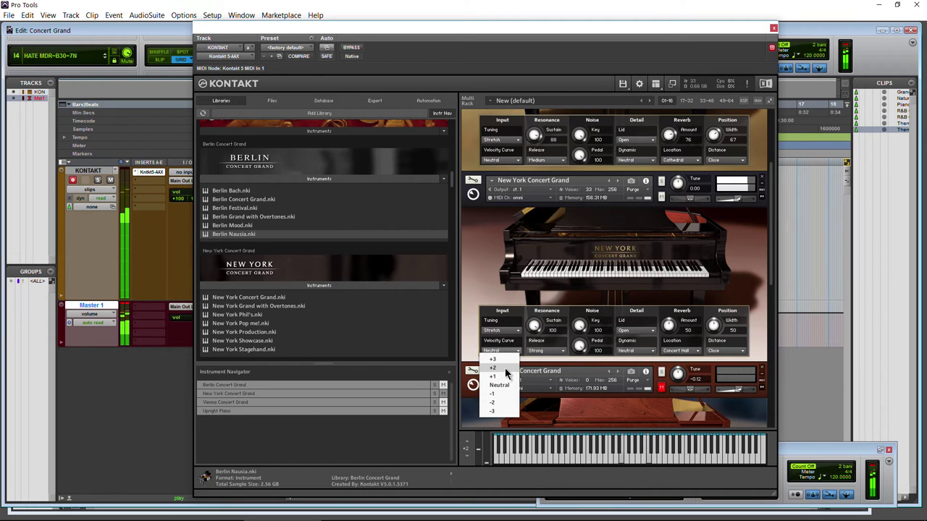
pyautogui.click(493, 368)
# - Try the Closed and Half closed lid positions on the New York piano
pyautogui.click(638, 330)
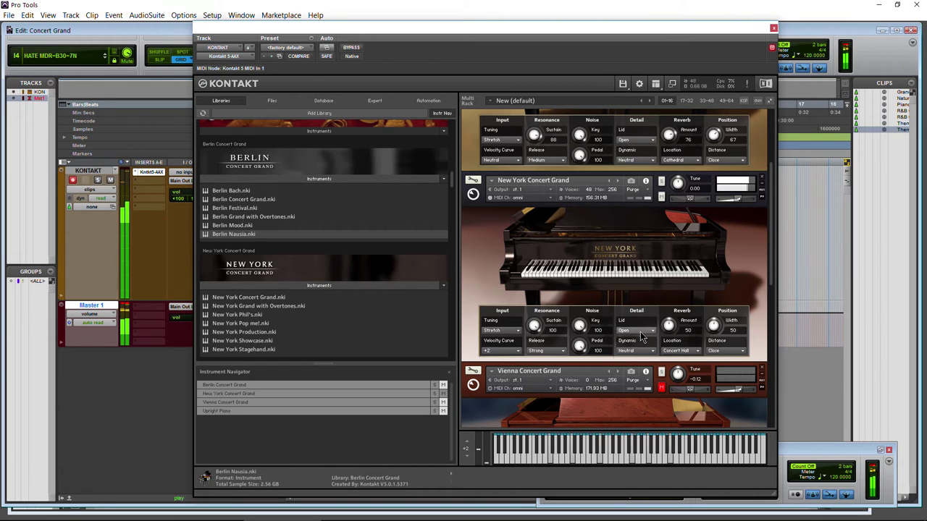
pyautogui.click(636, 357)
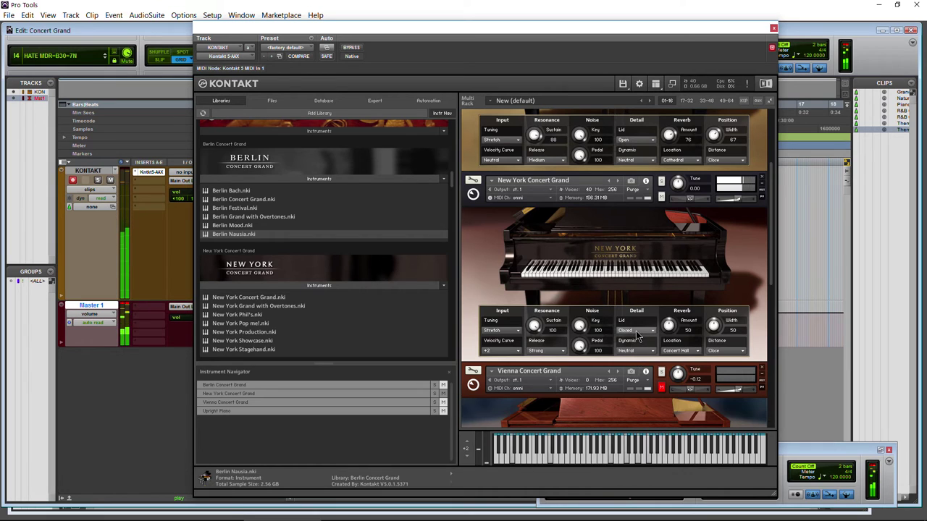
pyautogui.click(637, 331)
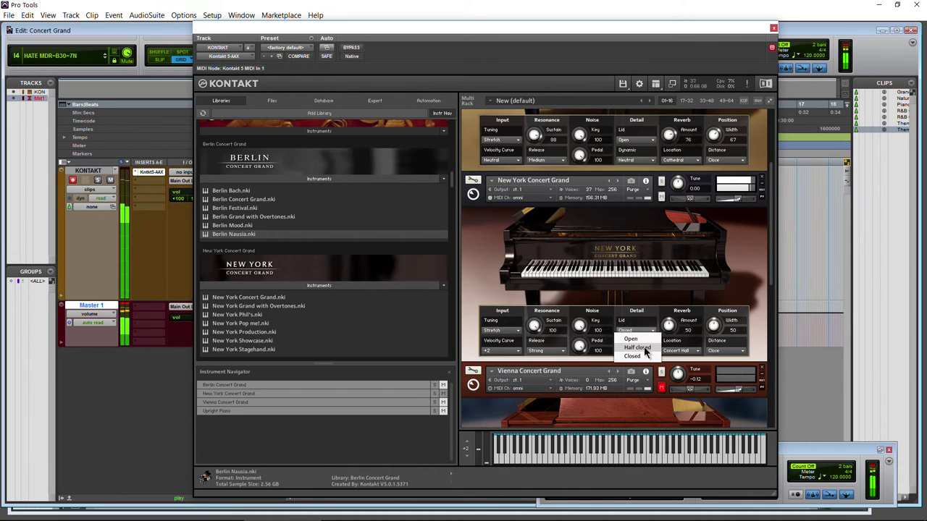
pyautogui.click(637, 347)
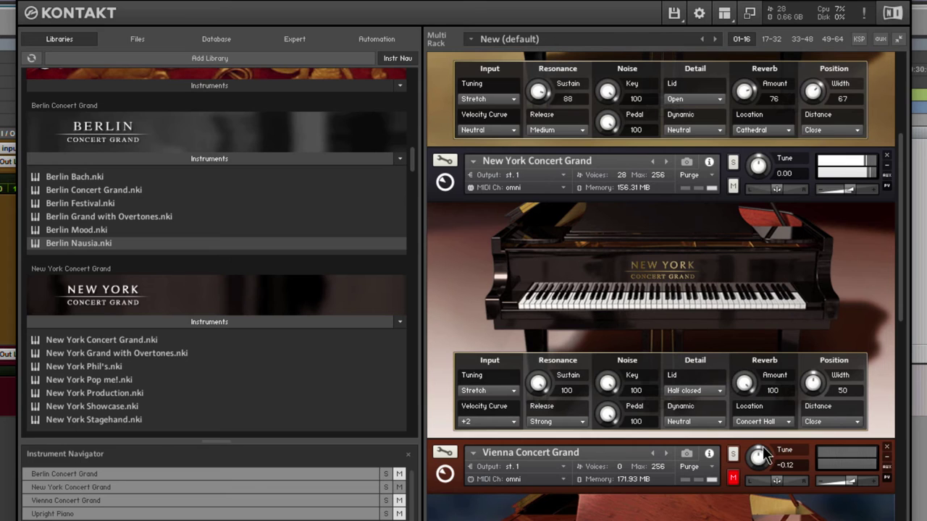
# - Give the New York piano Cathedral reverb at a lower amount and widen position width to 100
pyautogui.click(758, 421)
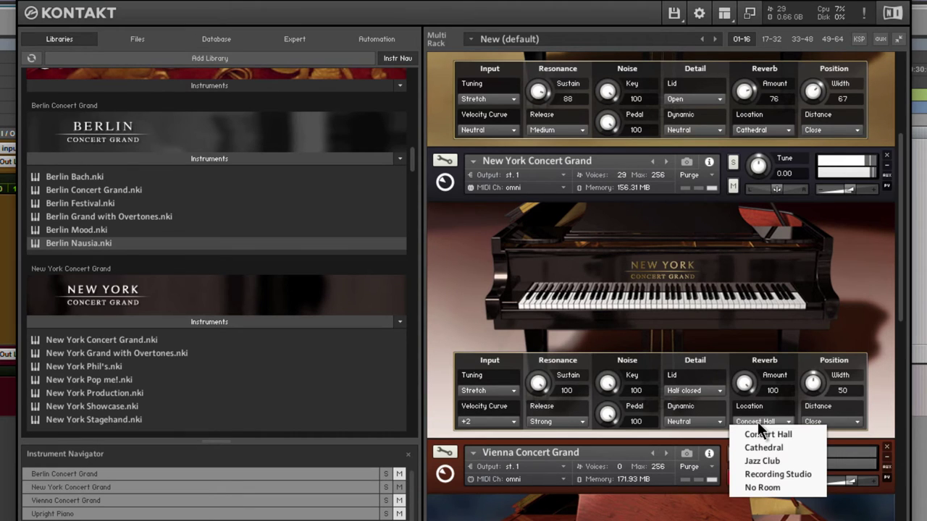
pyautogui.click(763, 447)
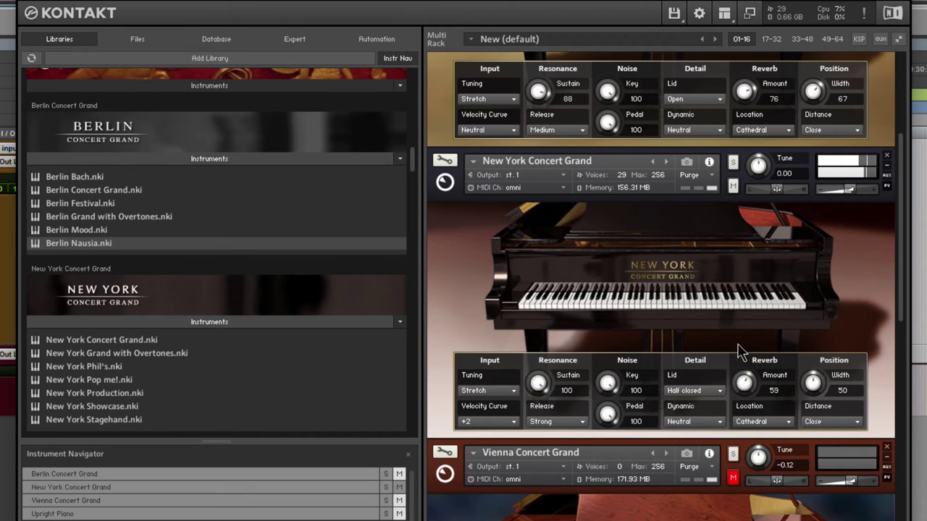
pyautogui.moveTo(745, 384)
pyautogui.mouseDown()
pyautogui.moveTo(751, 399)
pyautogui.moveTo(749, 379)
pyautogui.mouseUp()
pyautogui.moveTo(808, 389); pyautogui.dragTo(807, 333)
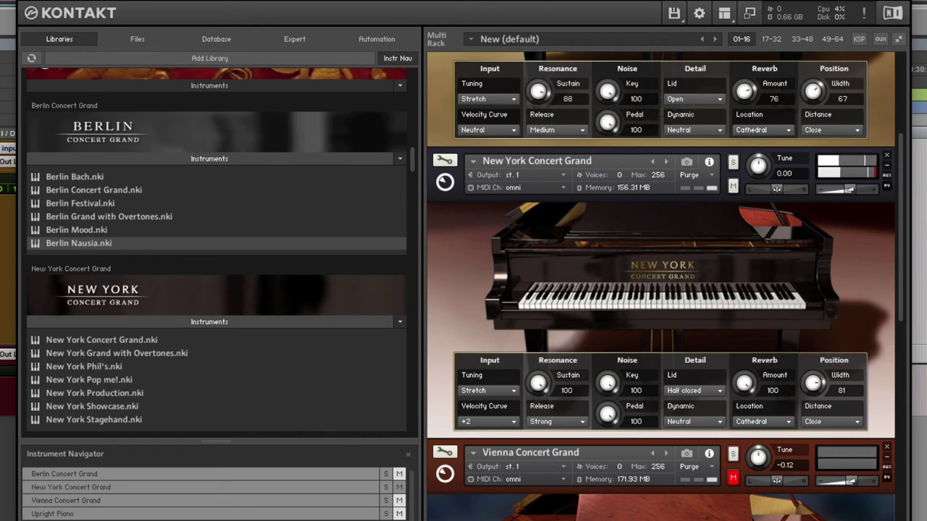
pyautogui.moveTo(848, 192)
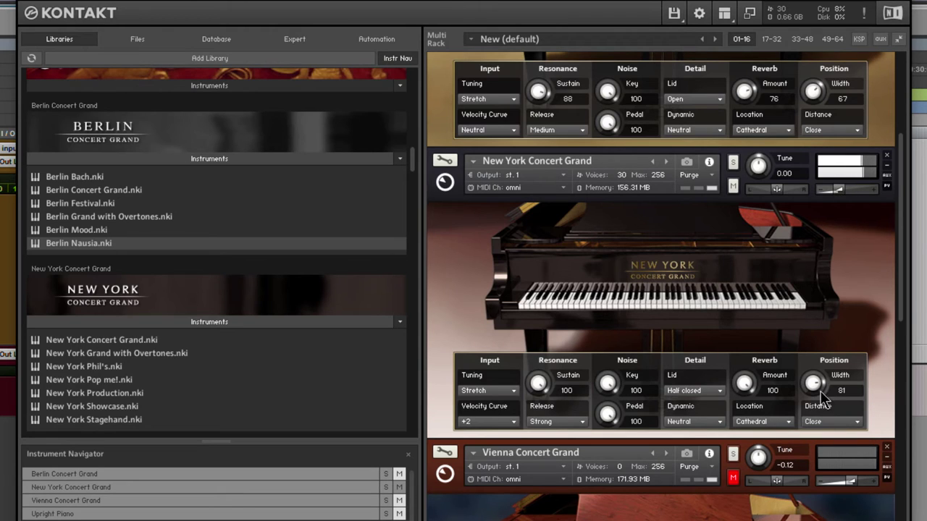
pyautogui.moveTo(812, 354); pyautogui.dragTo(812, 349)
pyautogui.moveTo(746, 383); pyautogui.dragTo(738, 415)
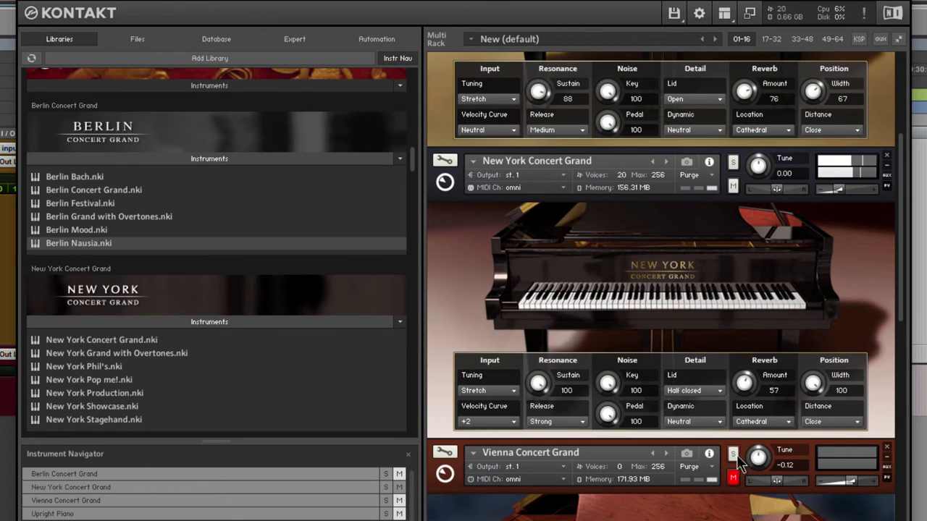
# - Close the lid, lower the New York volume, then set the lid back to Open
pyautogui.click(693, 393)
pyautogui.click(699, 429)
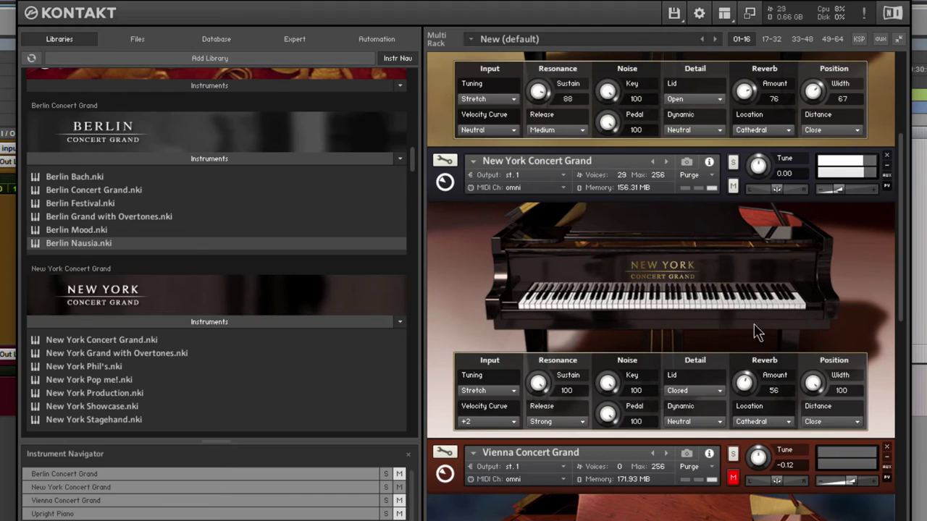
pyautogui.moveTo(844, 189); pyautogui.dragTo(853, 199)
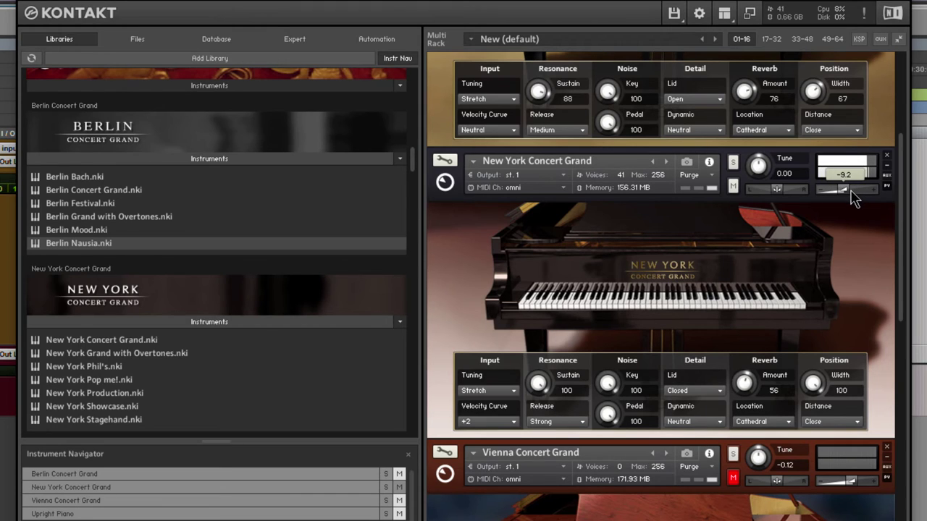
pyautogui.click(695, 392)
pyautogui.click(691, 403)
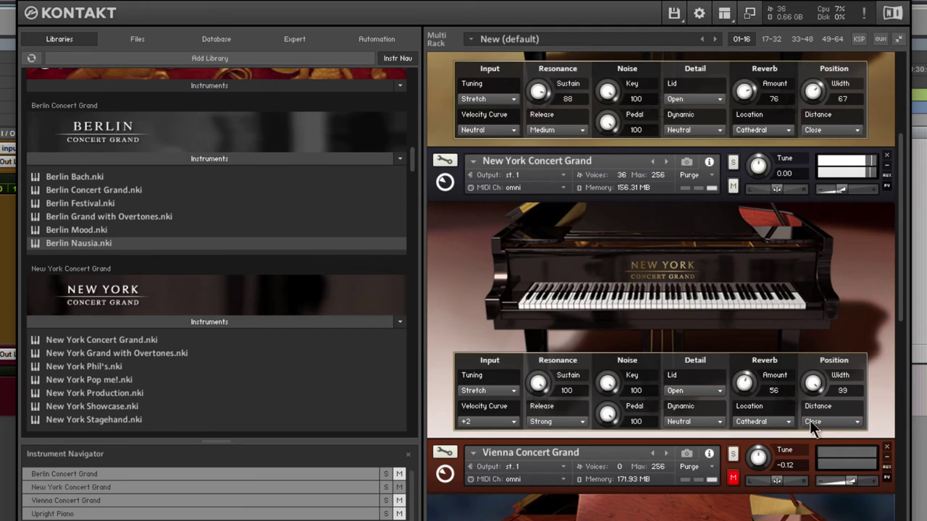
# - Sweep position width down and back up, set listening distance to Far, and raise the volume
pyautogui.moveTo(806, 381); pyautogui.dragTo(812, 402)
pyautogui.moveTo(822, 360); pyautogui.dragTo(821, 309)
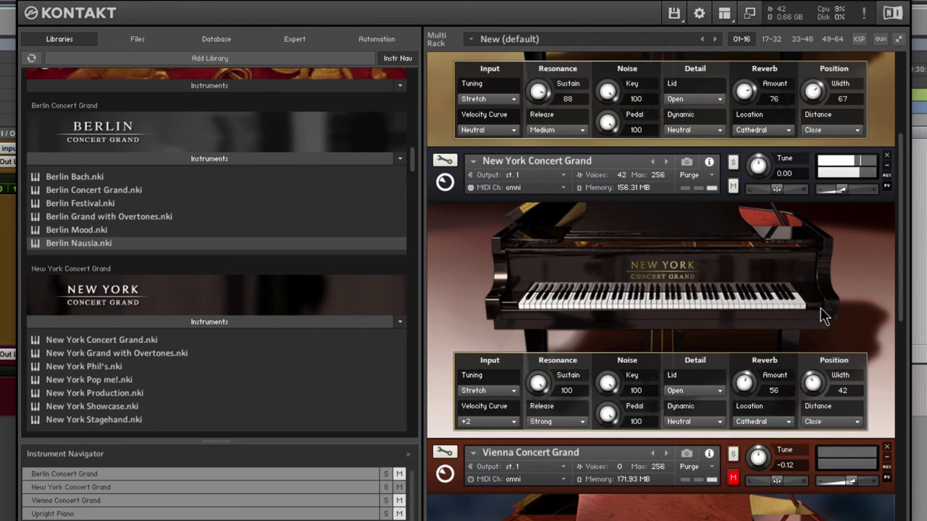
pyautogui.click(825, 426)
pyautogui.click(822, 476)
pyautogui.moveTo(813, 382); pyautogui.dragTo(816, 336)
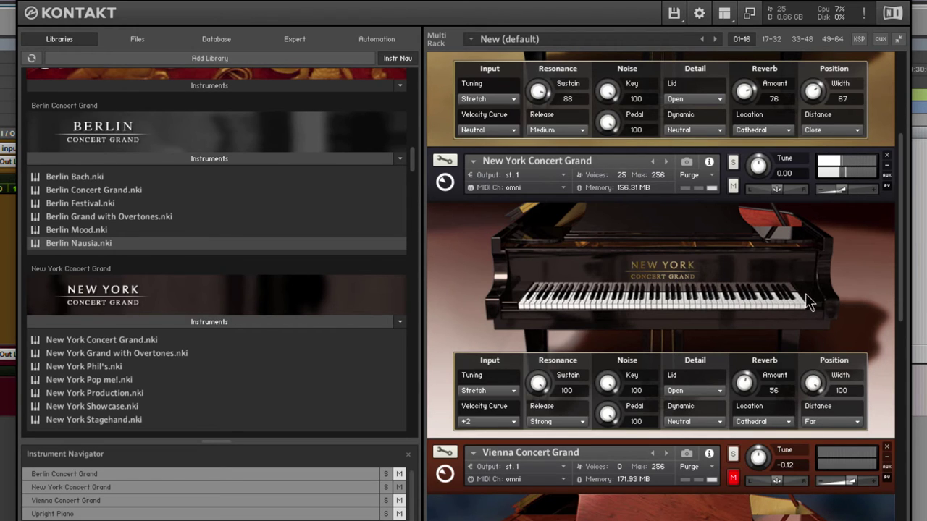
pyautogui.moveTo(839, 192); pyautogui.dragTo(851, 199)
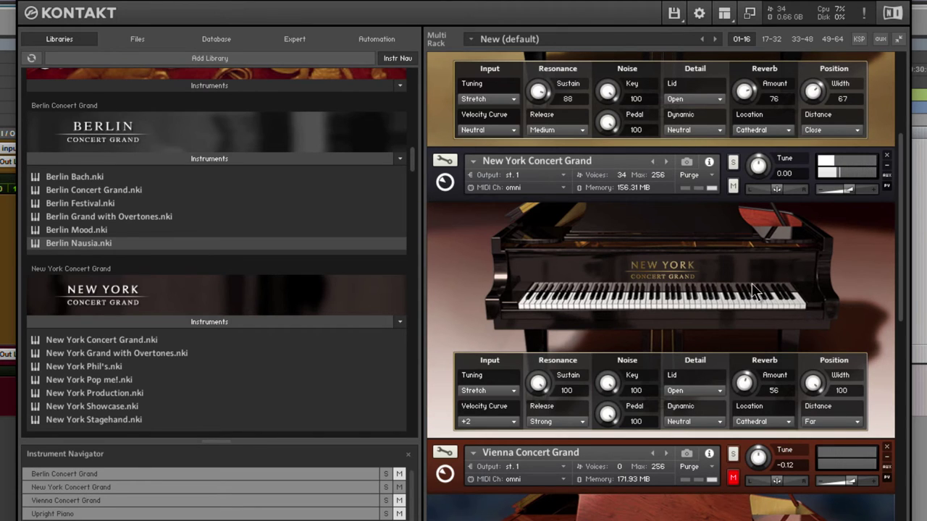
# - Mute the New York grand, unmute the Vienna grand, and leave its velocity curve at Neutral
pyautogui.click(732, 186)
pyautogui.moveTo(904, 190); pyautogui.dragTo(897, 319)
pyautogui.click(734, 167)
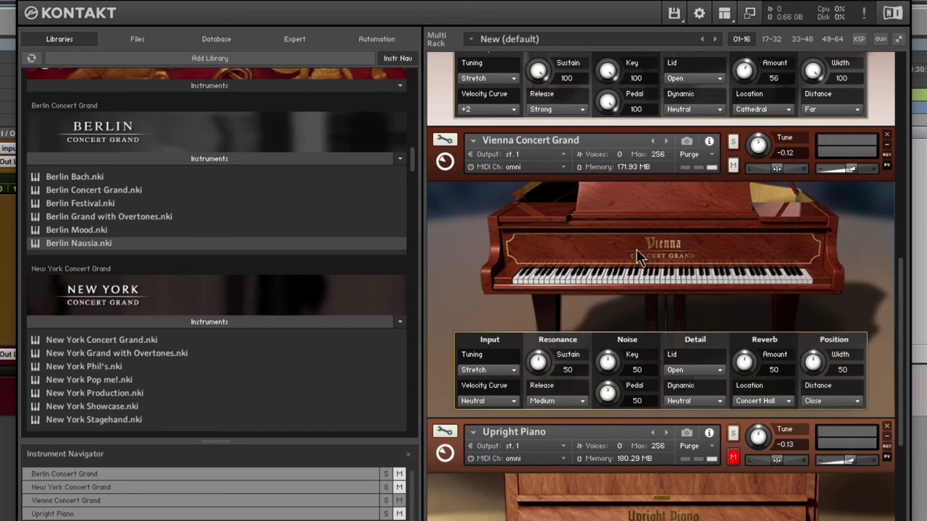
pyautogui.click(500, 400)
pyautogui.click(496, 428)
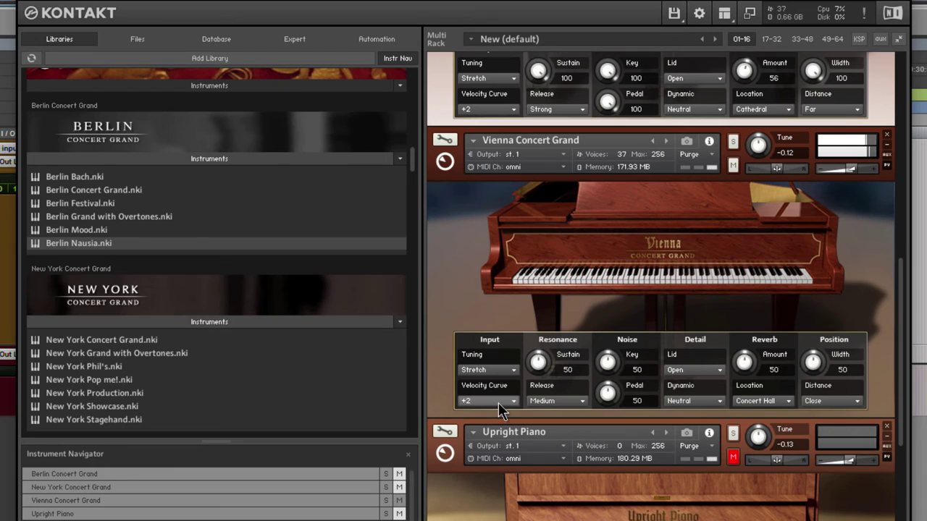
pyautogui.click(498, 402)
pyautogui.click(493, 477)
pyautogui.click(493, 401)
pyautogui.click(494, 451)
# - Give the Vienna grand Pythag. tuning, Soft release, sustain 79, and key and pedal noise 100
pyautogui.click(504, 373)
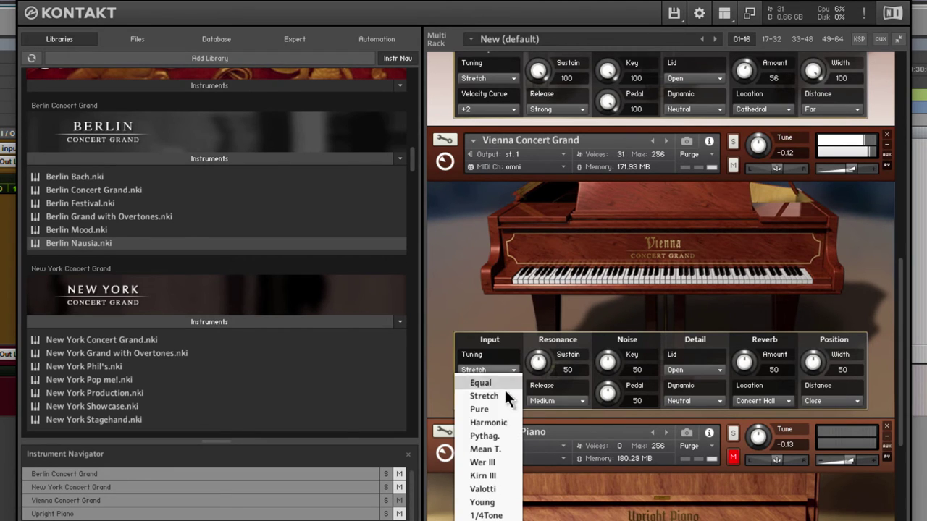
pyautogui.click(502, 435)
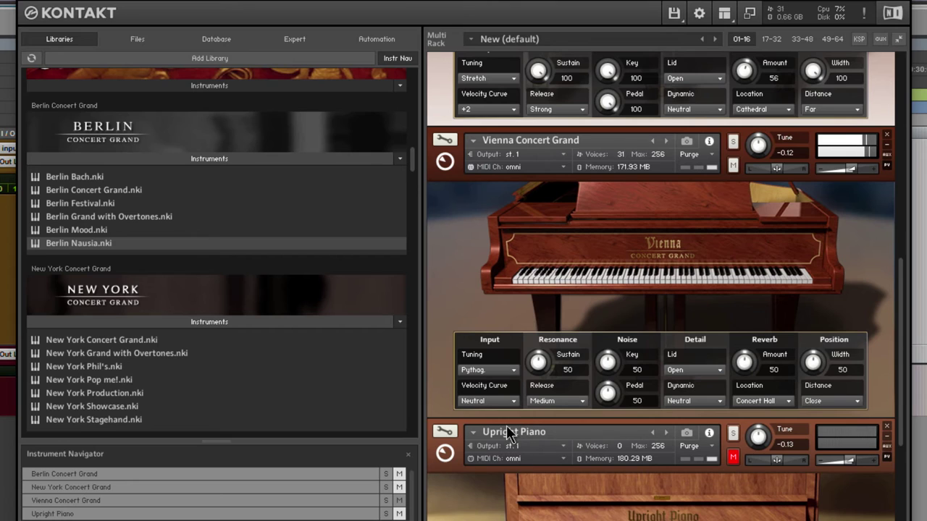
pyautogui.click(569, 403)
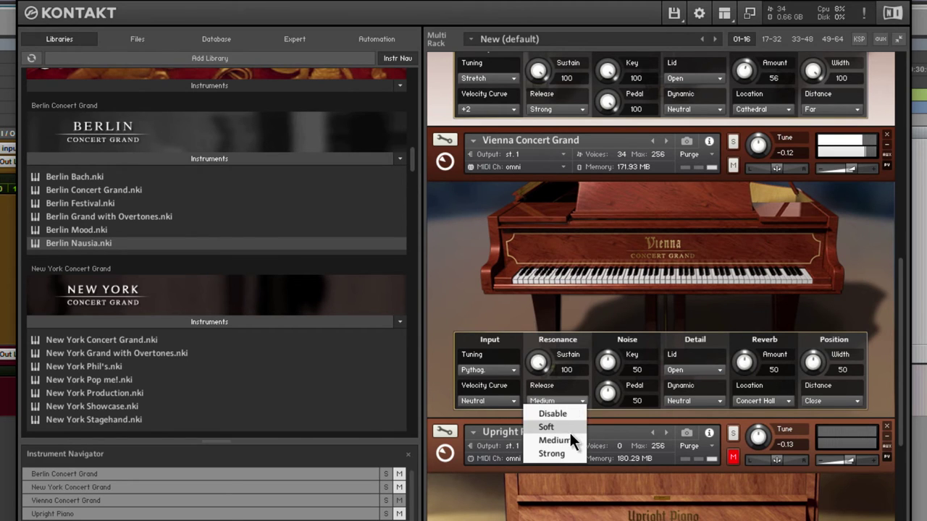
pyautogui.click(570, 427)
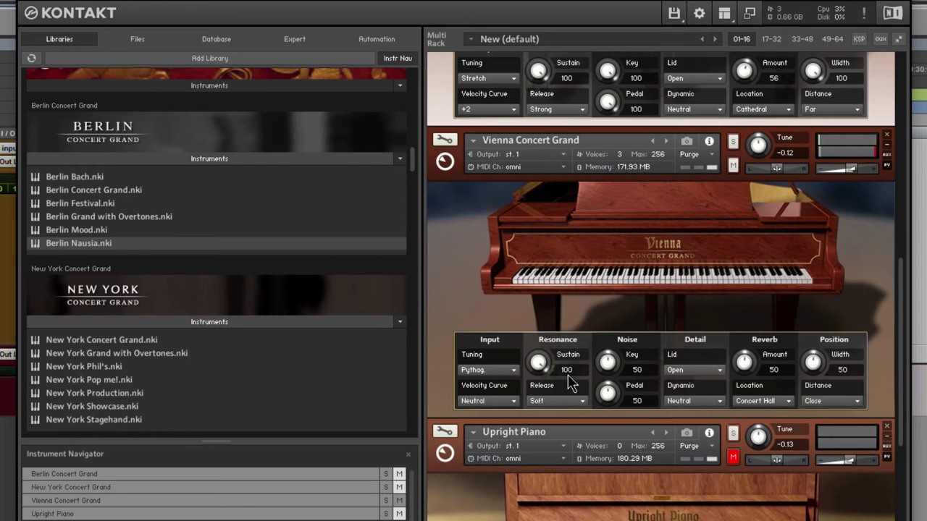
pyautogui.moveTo(542, 364); pyautogui.dragTo(544, 407)
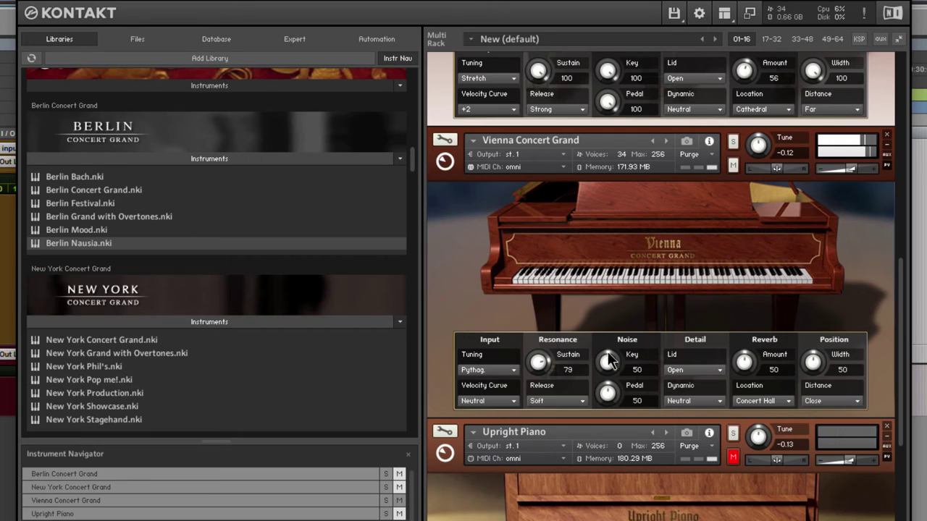
pyautogui.moveTo(608, 354); pyautogui.dragTo(598, 228)
pyautogui.moveTo(598, 387); pyautogui.dragTo(605, 161)
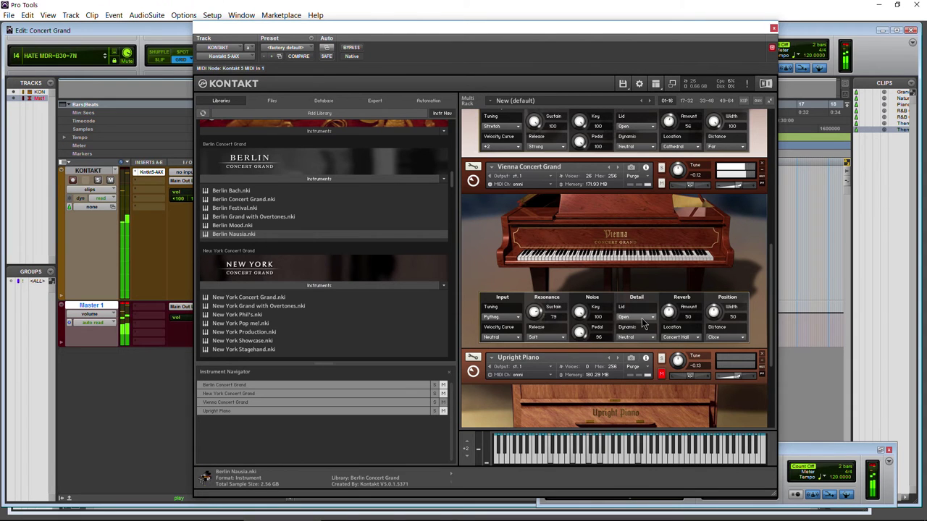
# - Try the Closed and Half closed lids on the Vienna grand, then return it to Open
pyautogui.click(703, 372)
pyautogui.click(703, 420)
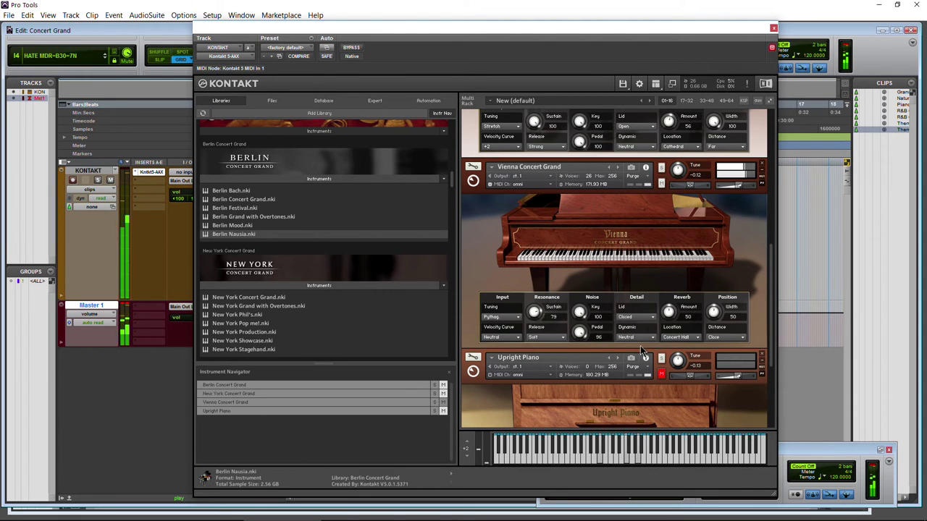
pyautogui.click(636, 317)
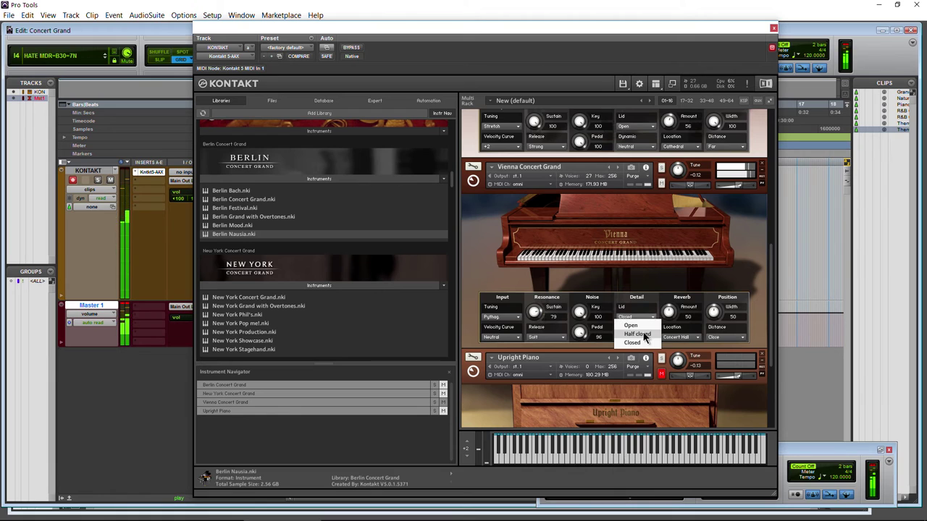
pyautogui.click(643, 335)
pyautogui.click(645, 319)
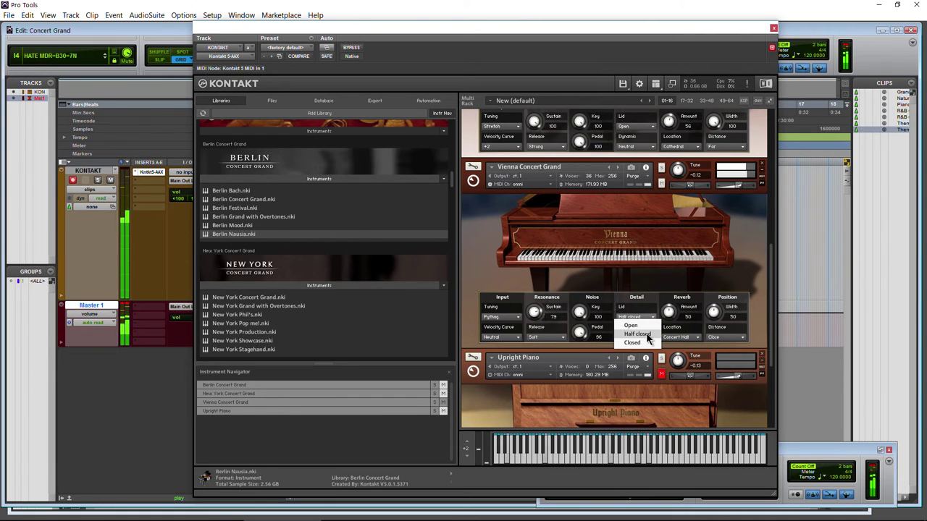
pyautogui.click(648, 325)
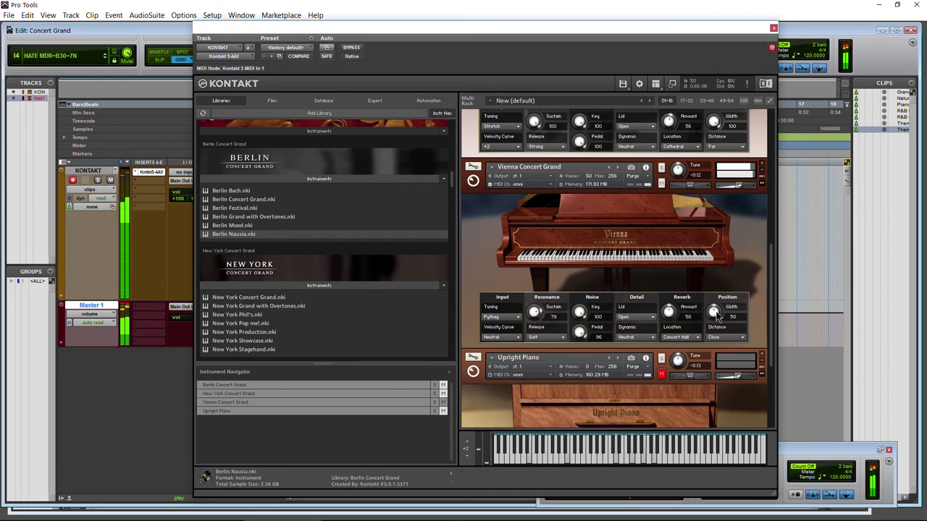
# - Adjust the Vienna grand's position width, ending at 11
pyautogui.moveTo(713, 310); pyautogui.dragTo(713, 259)
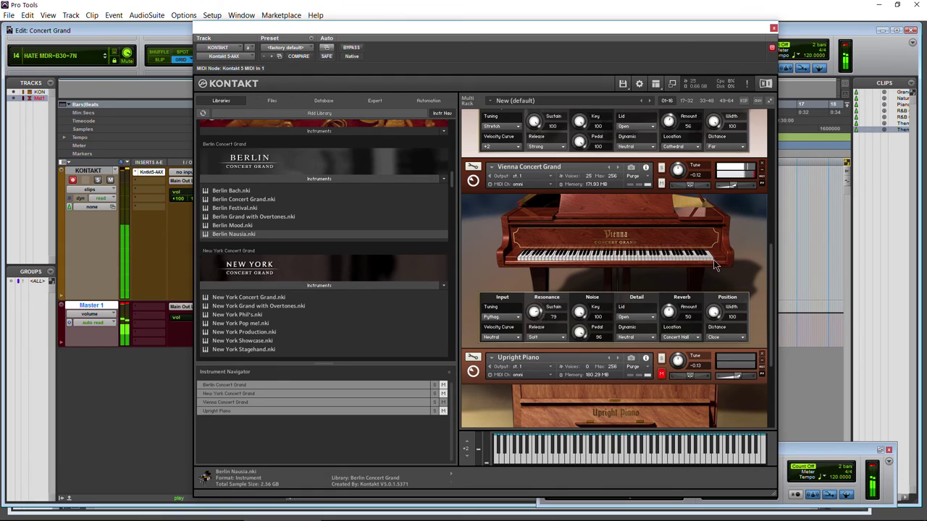
pyautogui.moveTo(668, 311); pyautogui.dragTo(664, 285)
pyautogui.moveTo(713, 312); pyautogui.dragTo(713, 455)
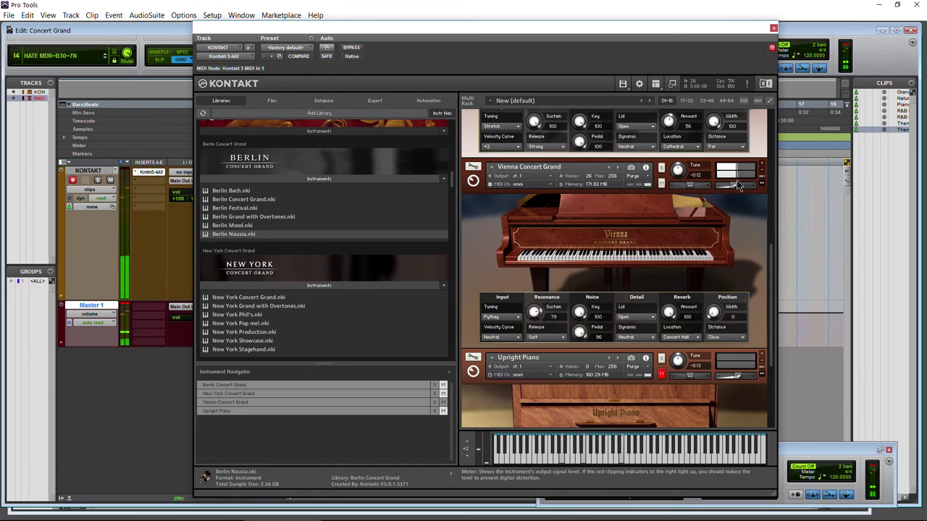
pyautogui.moveTo(714, 298); pyautogui.dragTo(716, 289)
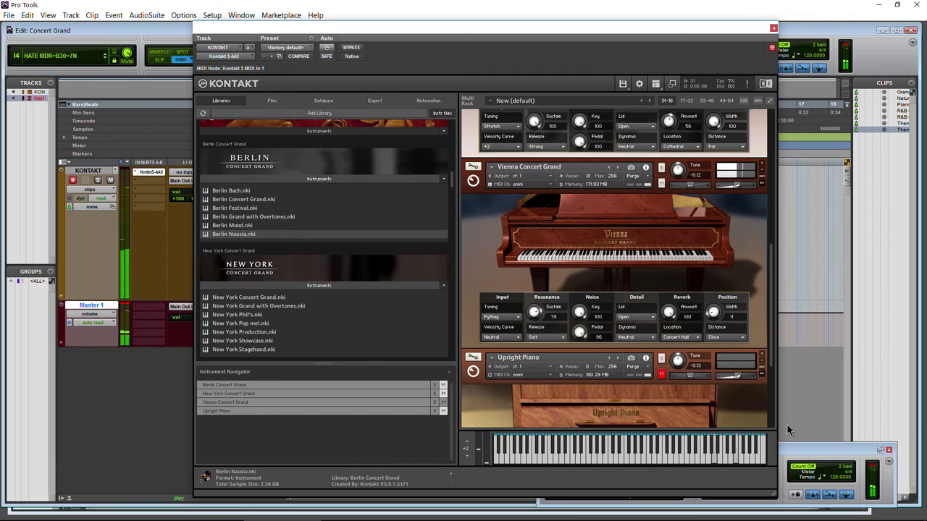
# - Raise the Vienna width, set Medium listening distance, and turn the reverb amount up to 100
pyautogui.click(792, 453)
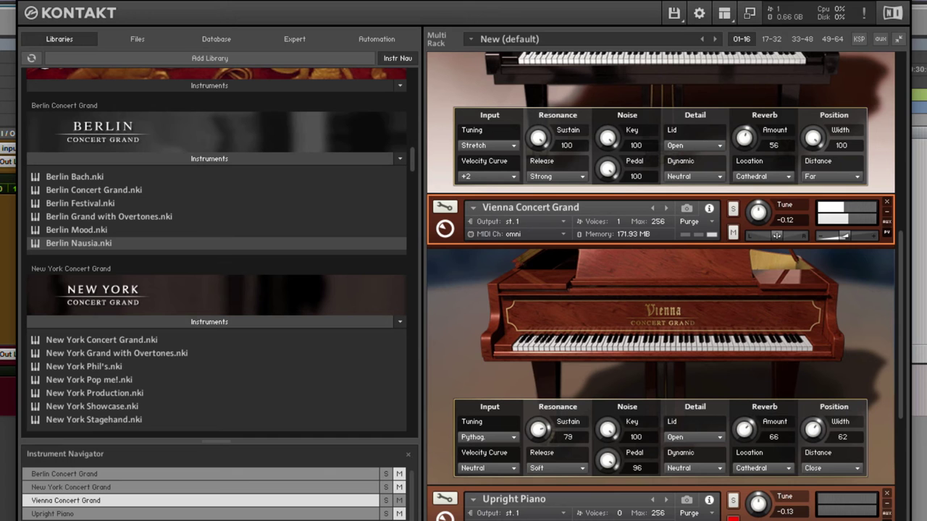
pyautogui.scroll(1, 904, 333)
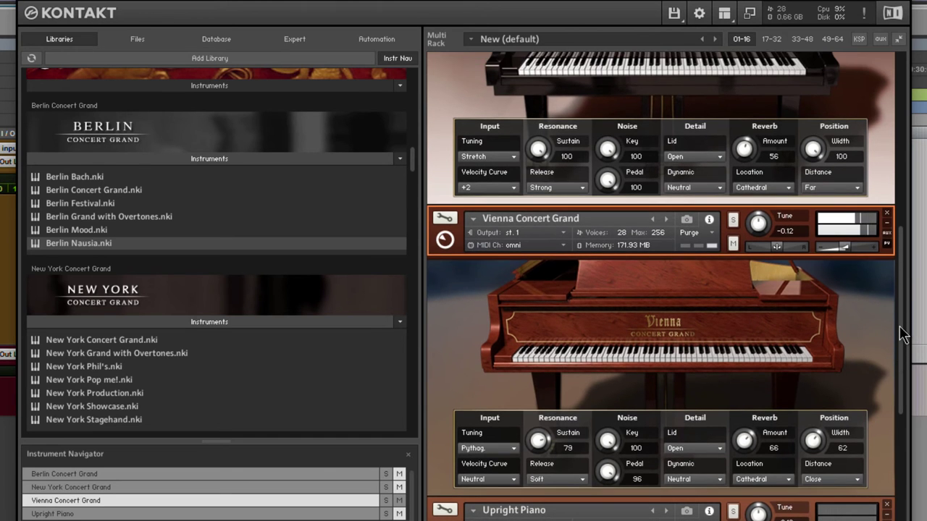
pyautogui.moveTo(813, 440); pyautogui.dragTo(813, 389)
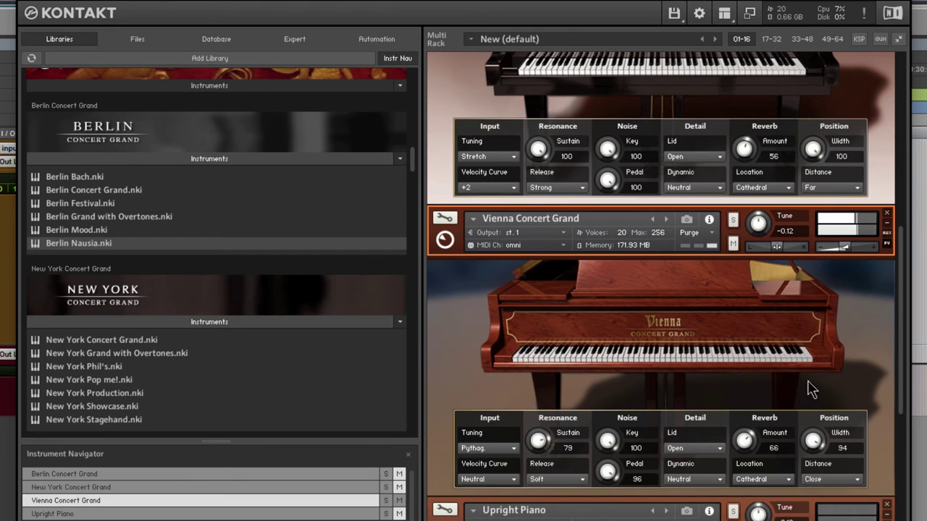
pyautogui.click(816, 479)
pyautogui.click(827, 517)
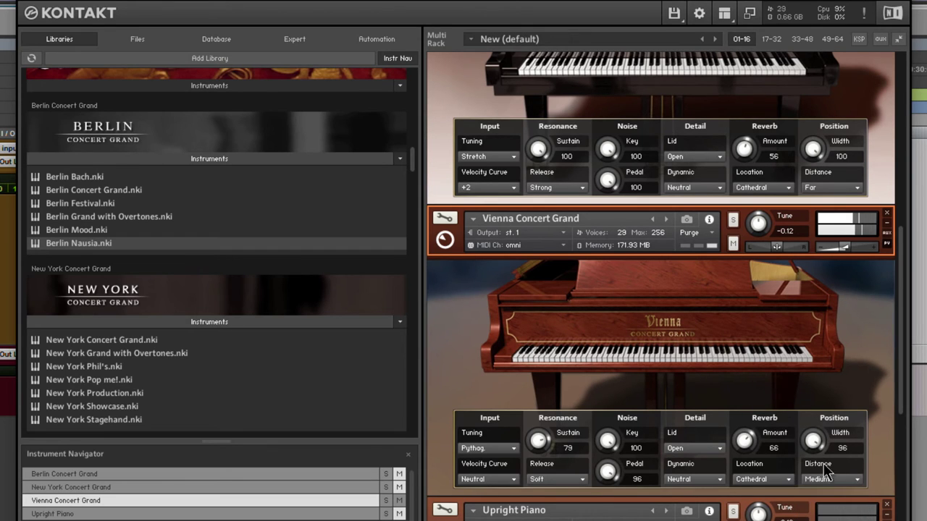
pyautogui.moveTo(814, 443); pyautogui.dragTo(817, 450)
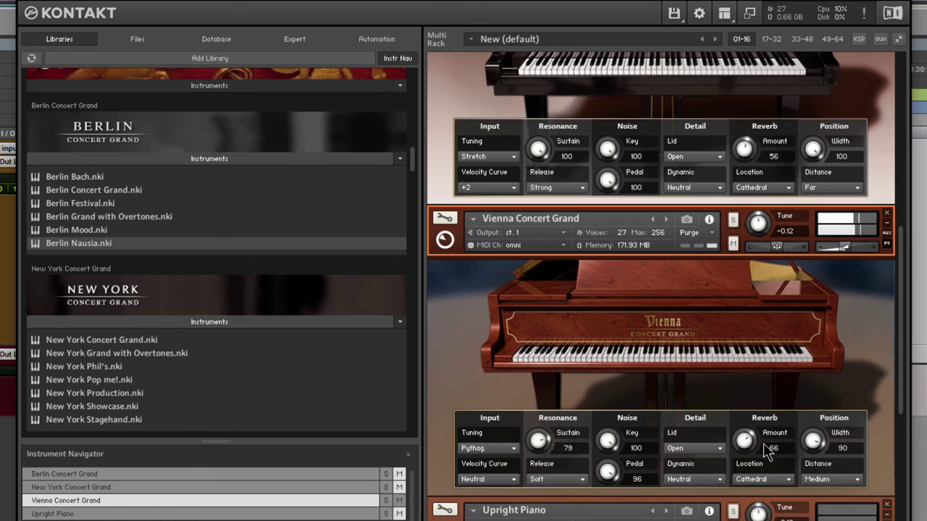
pyautogui.moveTo(745, 446); pyautogui.dragTo(739, 383)
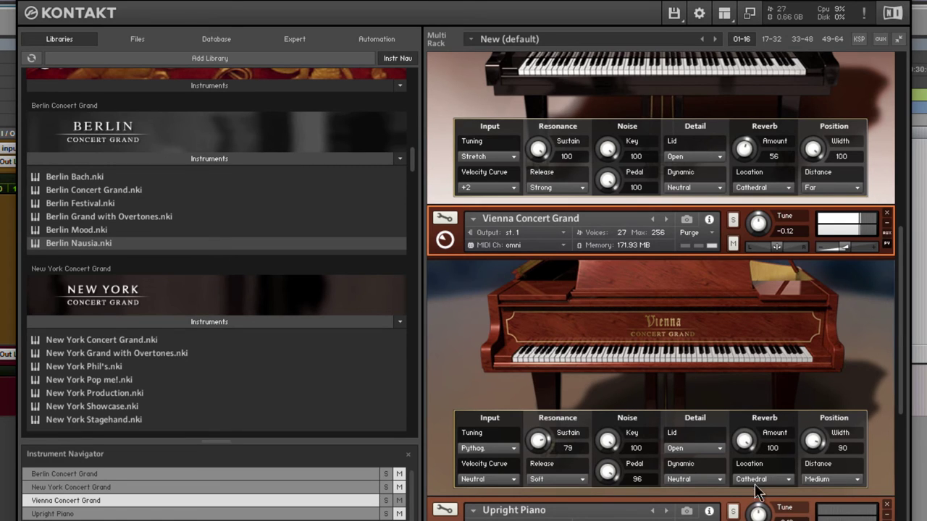
# - Set the Vienna grand's lid to Closed and its dynamic to -3
pyautogui.click(691, 449)
pyautogui.click(699, 476)
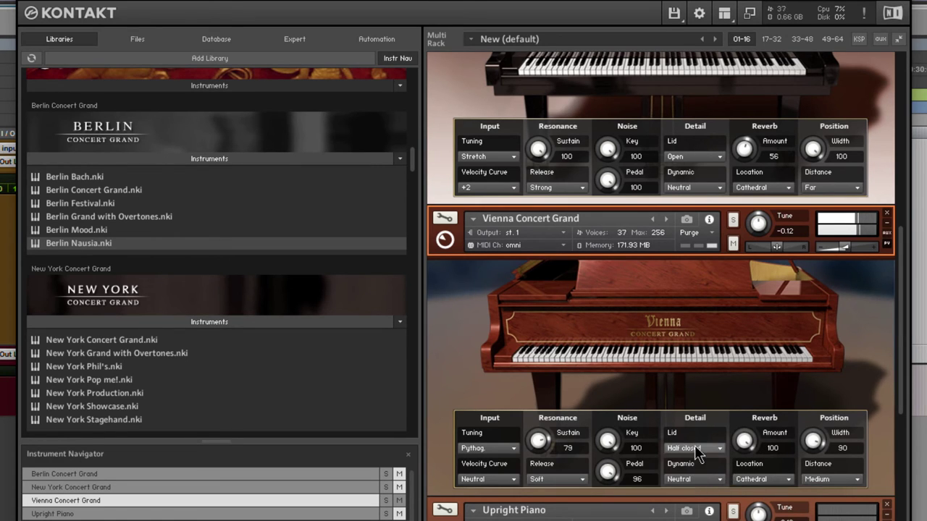
pyautogui.click(693, 448)
pyautogui.click(696, 489)
pyautogui.click(695, 481)
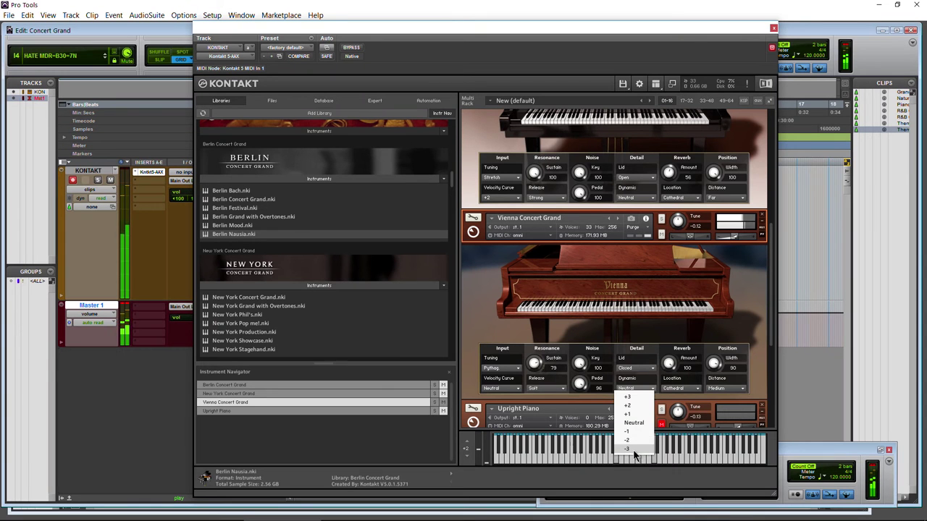
pyautogui.click(691, 520)
# - Narrow the Vienna grand's stereo width to 36 and lower its reverb amount
pyautogui.moveTo(714, 364); pyautogui.dragTo(713, 395)
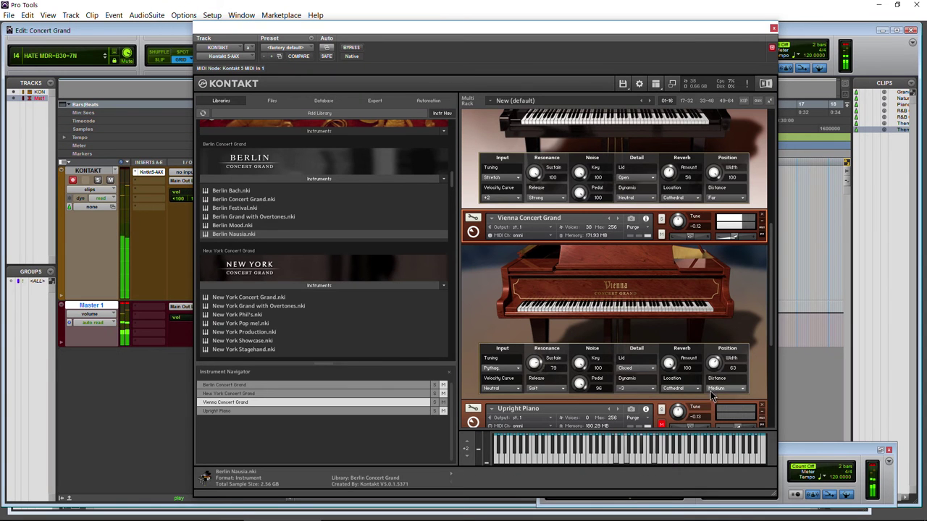
pyautogui.moveTo(667, 363); pyautogui.dragTo(705, 212)
pyautogui.scroll(-3, 699, 290)
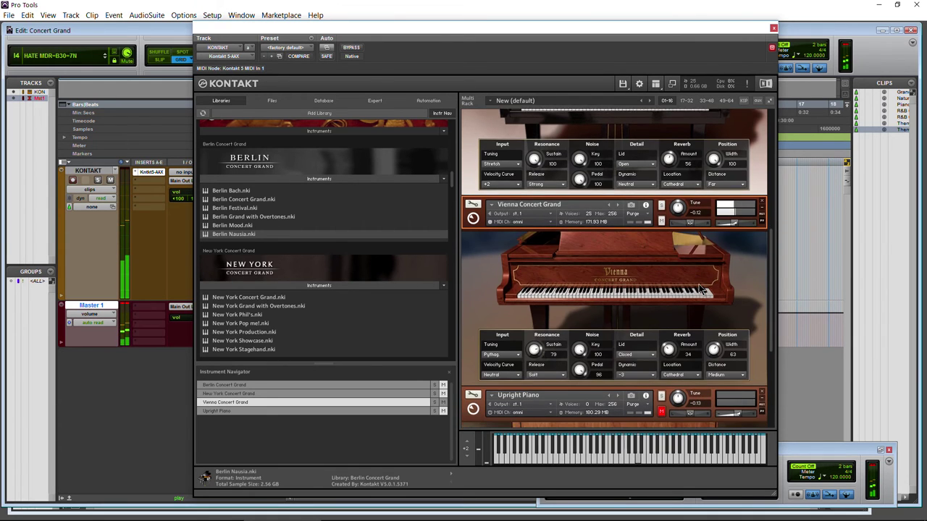
pyautogui.moveTo(730, 321); pyautogui.dragTo(719, 346)
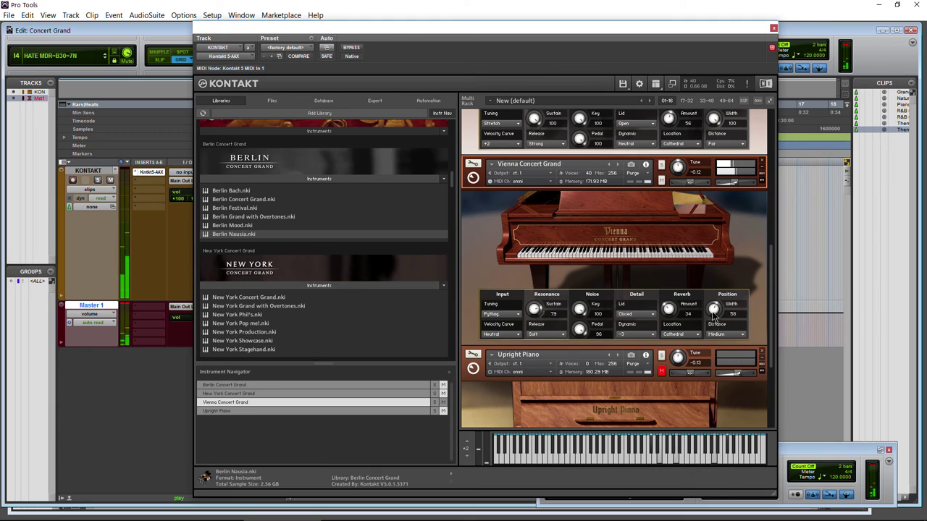
# - Stop playback, return to the session start, and bring the Kontakt rack back into view
pyautogui.click(802, 453)
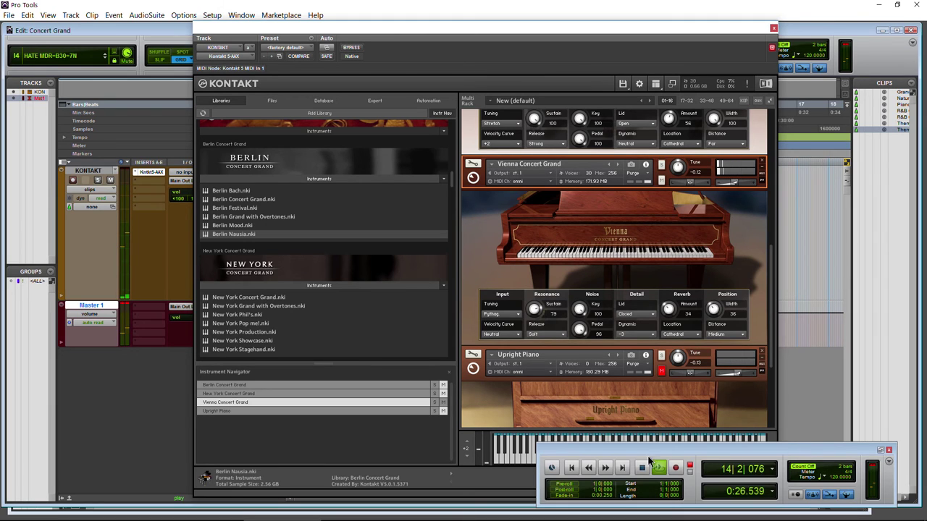
pyautogui.click(640, 469)
pyautogui.click(571, 469)
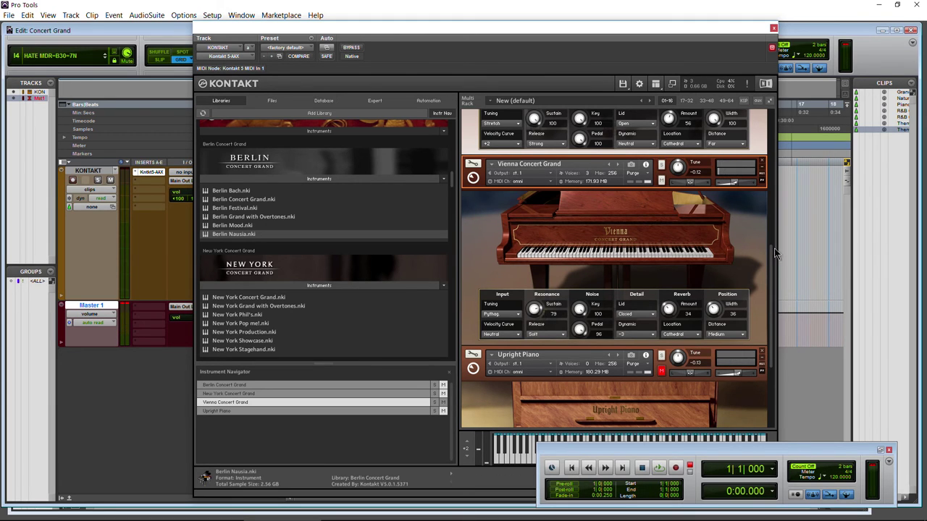
pyautogui.moveTo(772, 255); pyautogui.dragTo(772, 262)
pyautogui.scroll(-1, 771, 259)
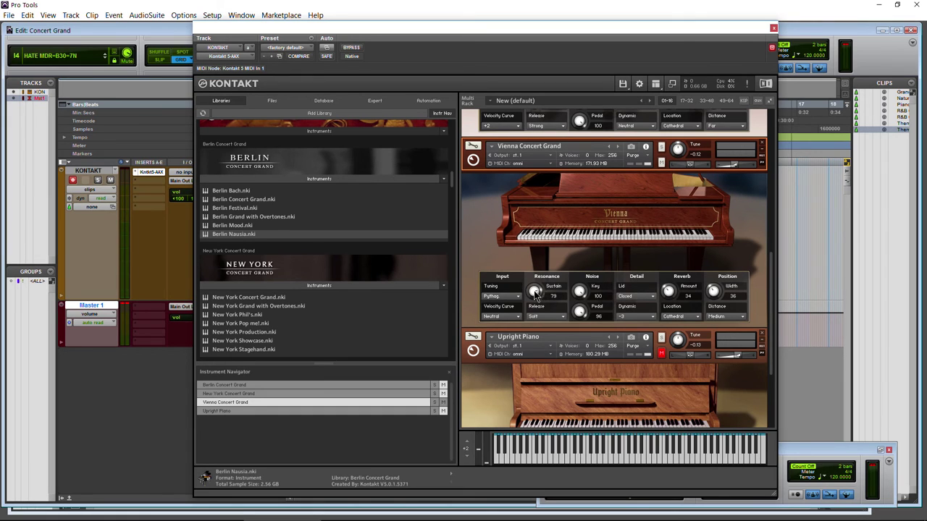
# - Set Vienna pedal noise to 0, Equal tuning, width 44, more reverb, and Near distance
pyautogui.keyDown('ctrl'); pyautogui.click(579, 312); pyautogui.keyUp('ctrl')
pyautogui.click(509, 296)
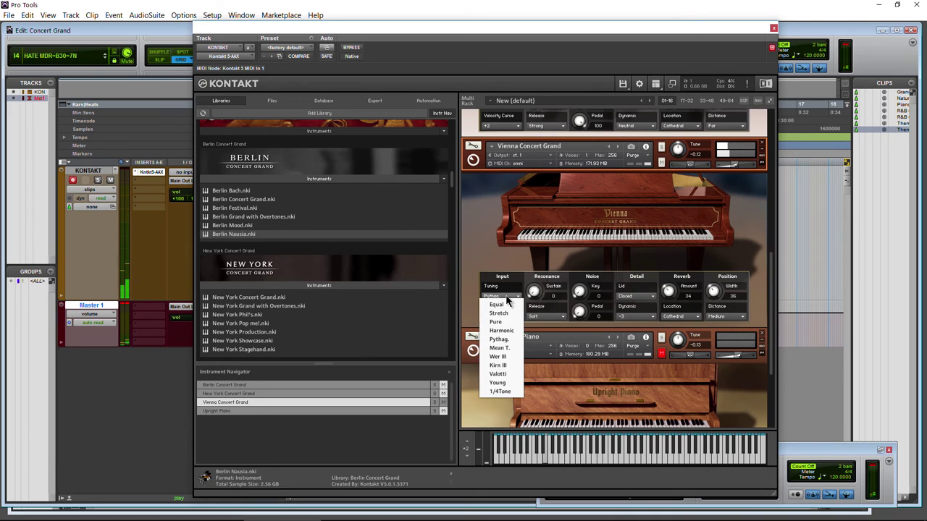
pyautogui.click(496, 305)
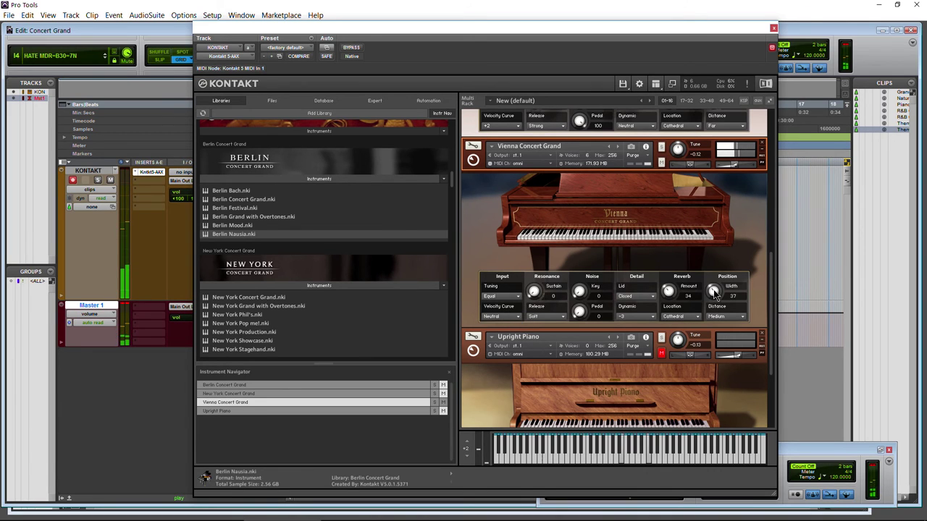
pyautogui.moveTo(713, 292); pyautogui.dragTo(713, 284)
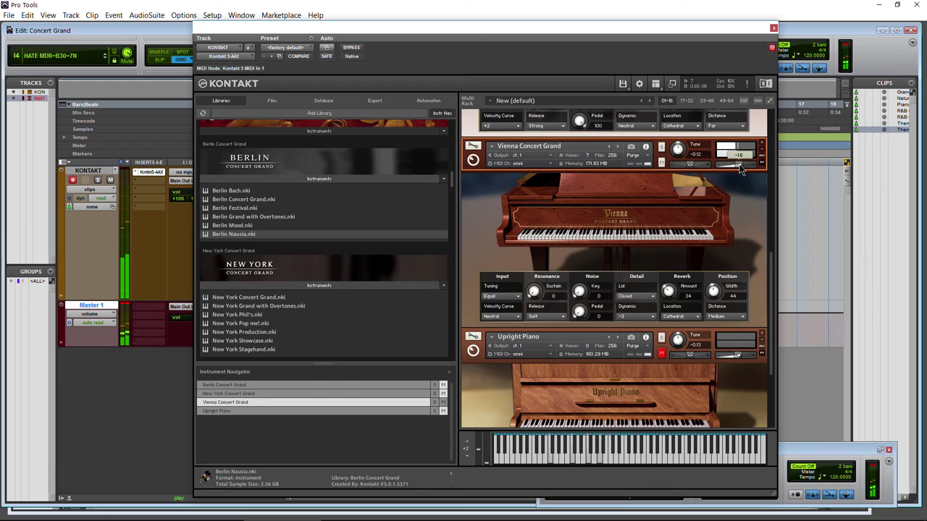
pyautogui.moveTo(669, 292); pyautogui.dragTo(714, 288)
pyautogui.click(722, 323)
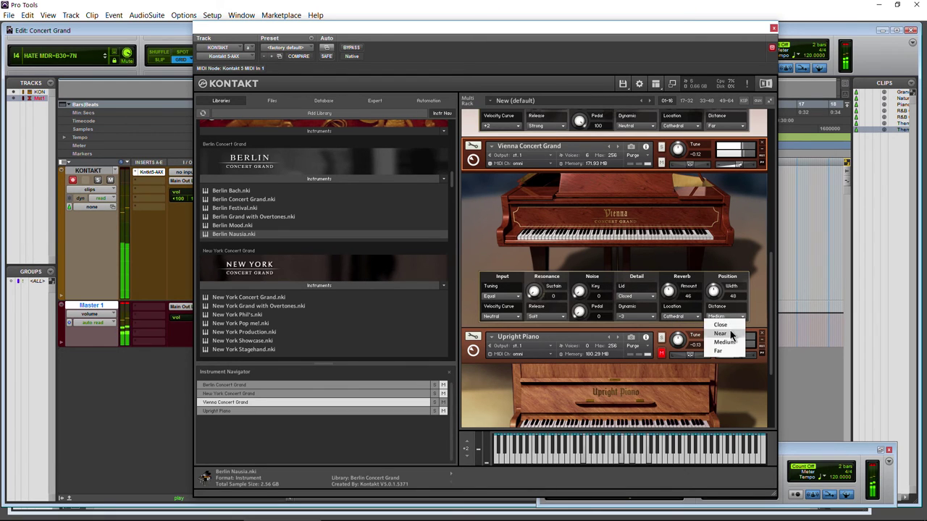
pyautogui.click(721, 330)
# - Reset the Vienna dynamic to Neutral, keep velocity Neutral, and set release to Strong
pyautogui.scroll(2, 740, 170)
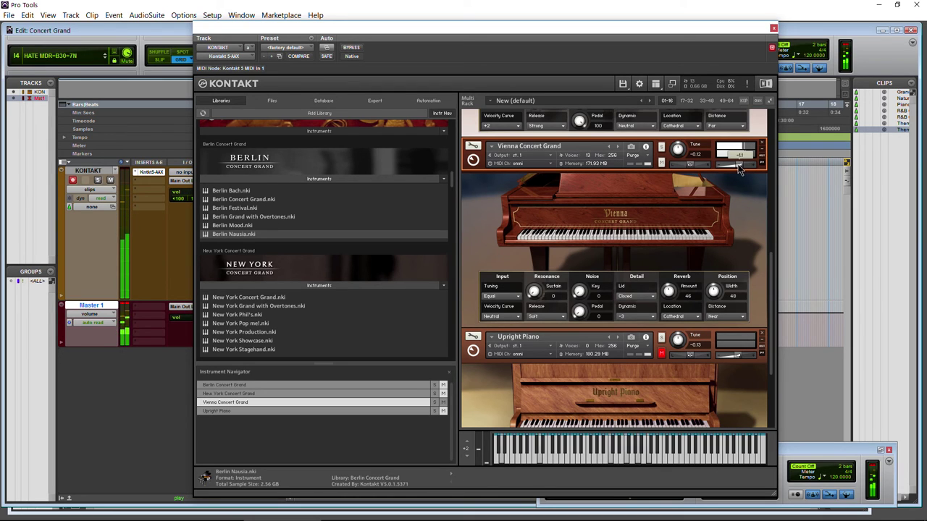
pyautogui.click(620, 323)
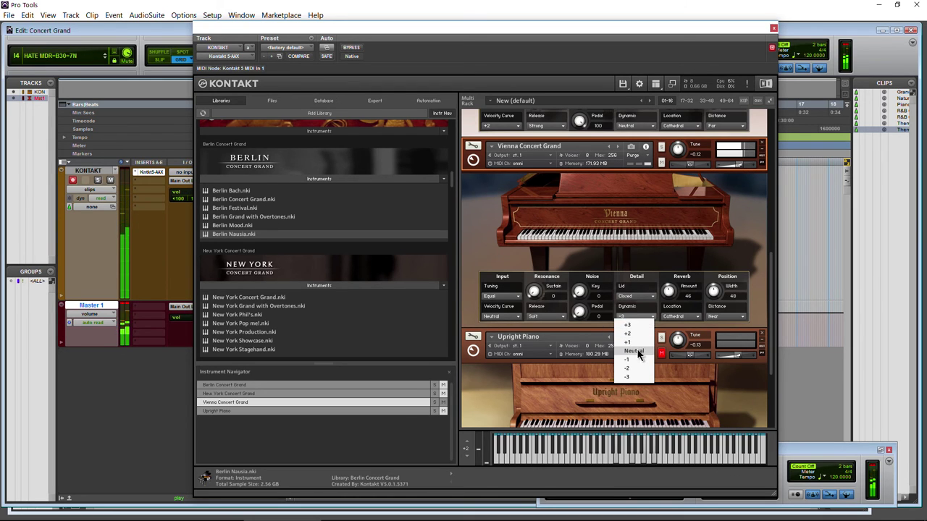
pyautogui.click(633, 354)
pyautogui.click(492, 323)
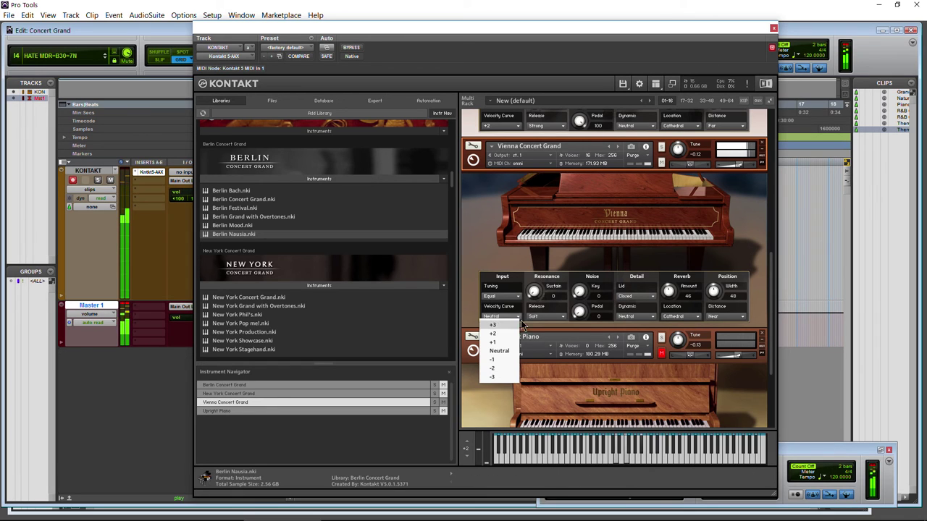
pyautogui.click(537, 328)
pyautogui.click(542, 351)
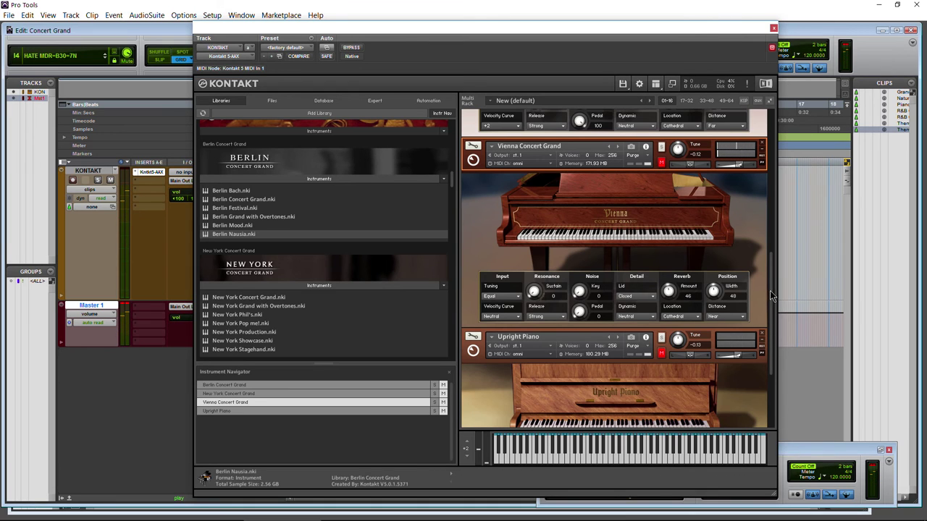
# - Unmute the Upright Piano and return playback to the session start
pyautogui.moveTo(770, 290); pyautogui.dragTo(772, 343)
pyautogui.click(660, 229)
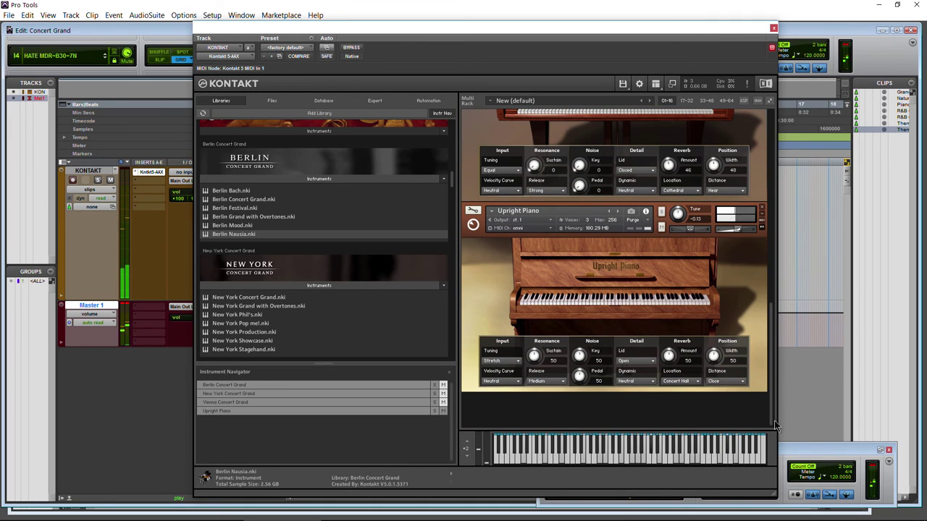
pyautogui.click(809, 457)
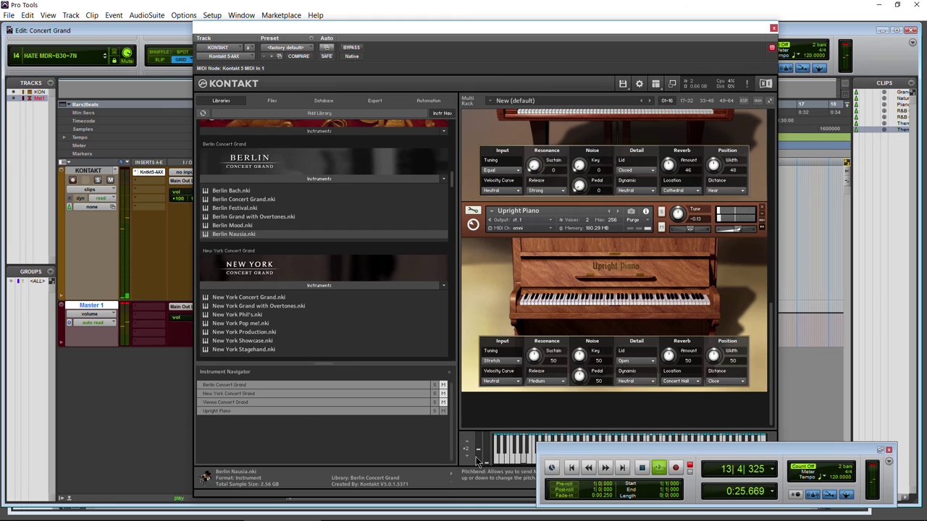
pyautogui.click(570, 469)
pyautogui.click(532, 408)
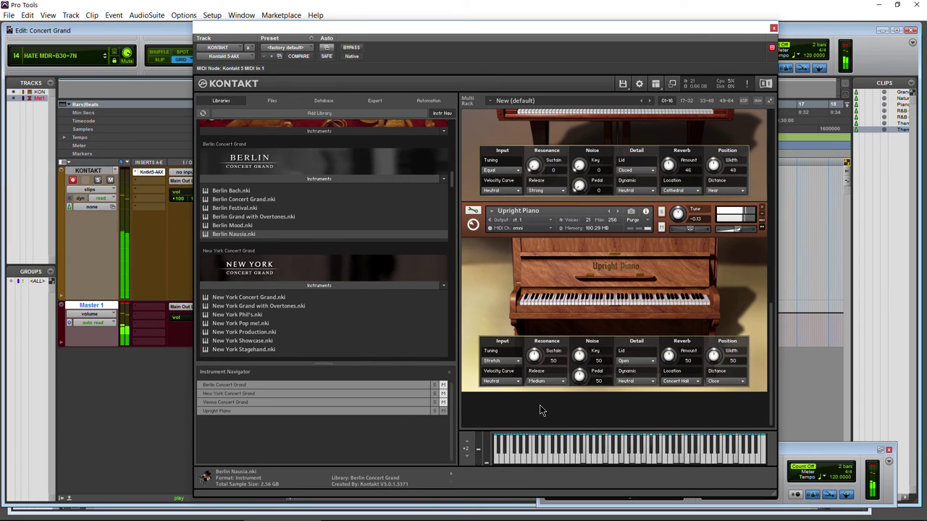
# - Set the Upright Piano's lid to Half closed and adjust its stereo width
pyautogui.click(627, 361)
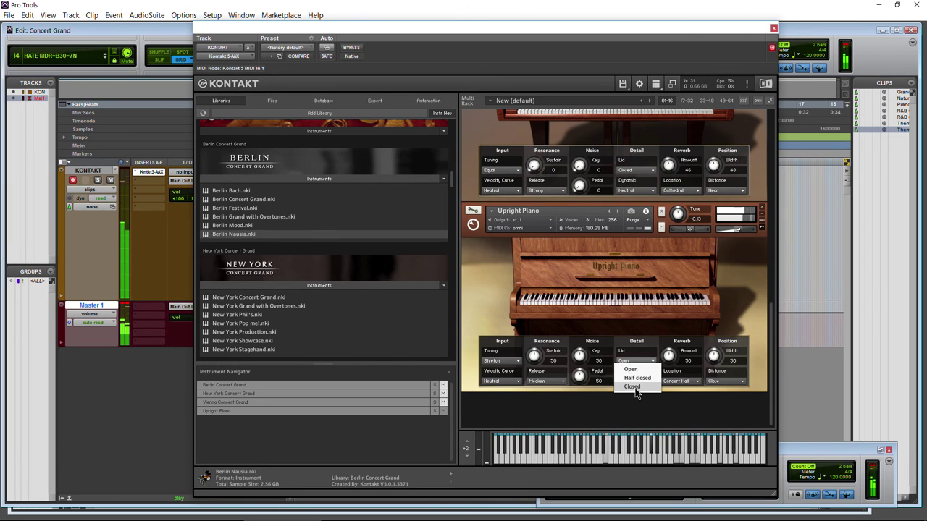
pyautogui.click(633, 387)
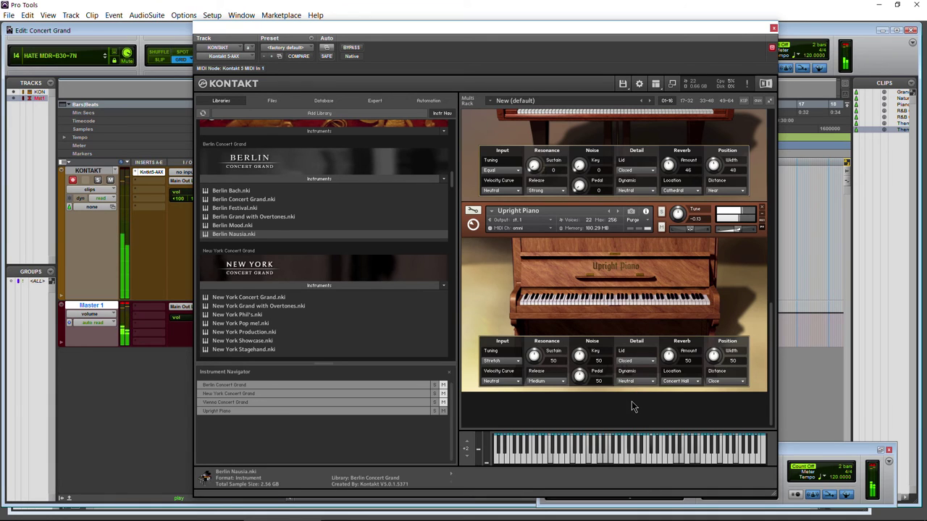
pyautogui.click(631, 361)
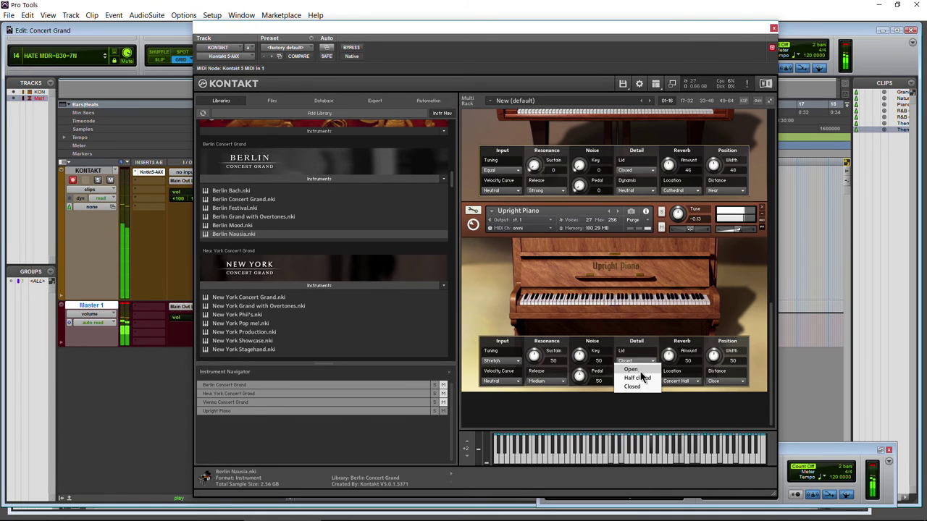
pyautogui.click(639, 378)
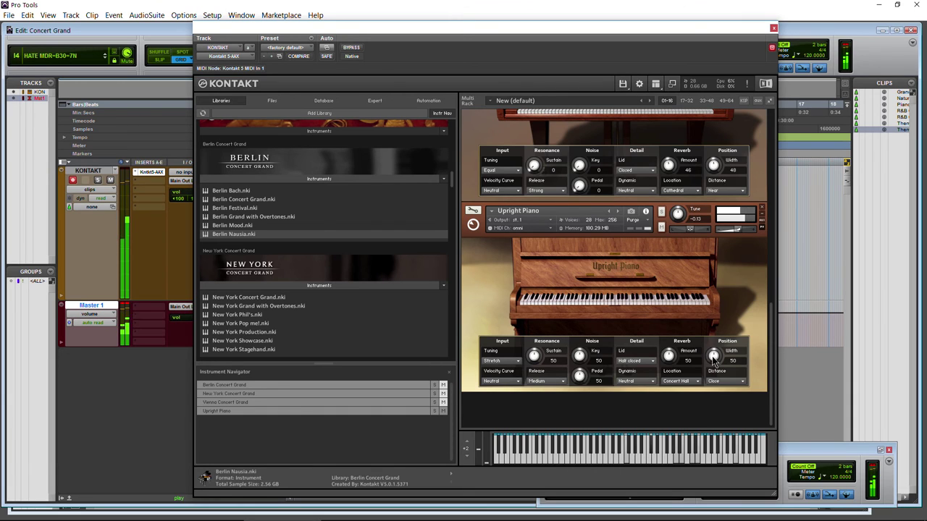
pyautogui.moveTo(710, 360); pyautogui.dragTo(711, 408)
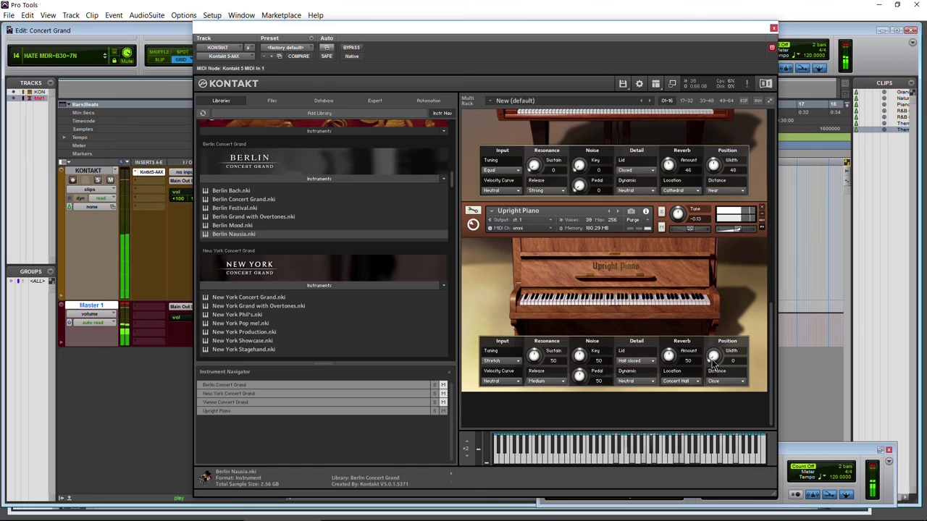
pyautogui.moveTo(714, 360); pyautogui.dragTo(737, 239)
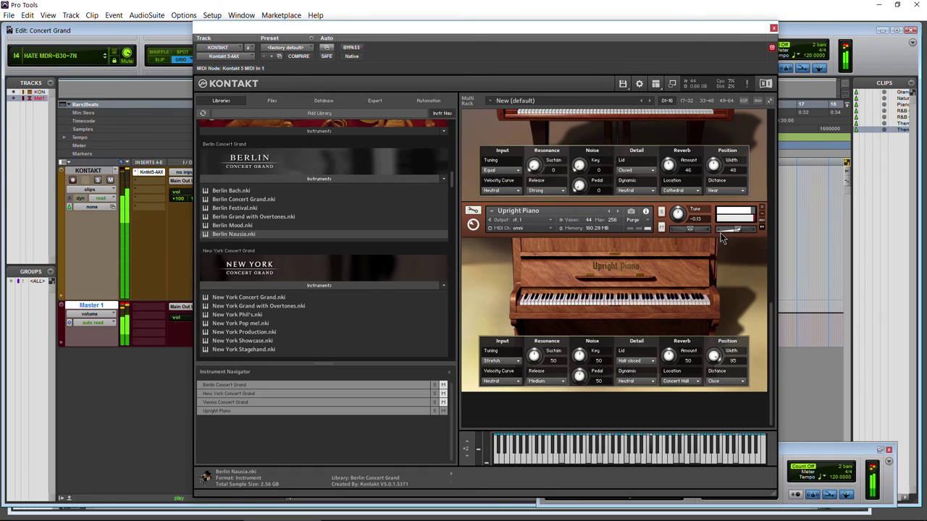
pyautogui.moveTo(713, 354); pyautogui.dragTo(664, 333)
# - Set the Upright Piano's reverb location to Jazz Club and its tuning to Kirn III
pyautogui.click(671, 382)
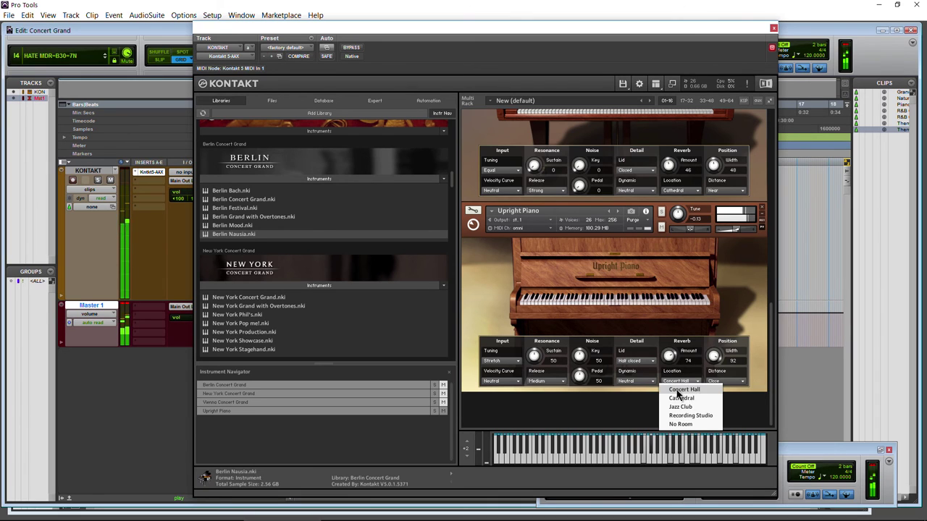
pyautogui.click(691, 408)
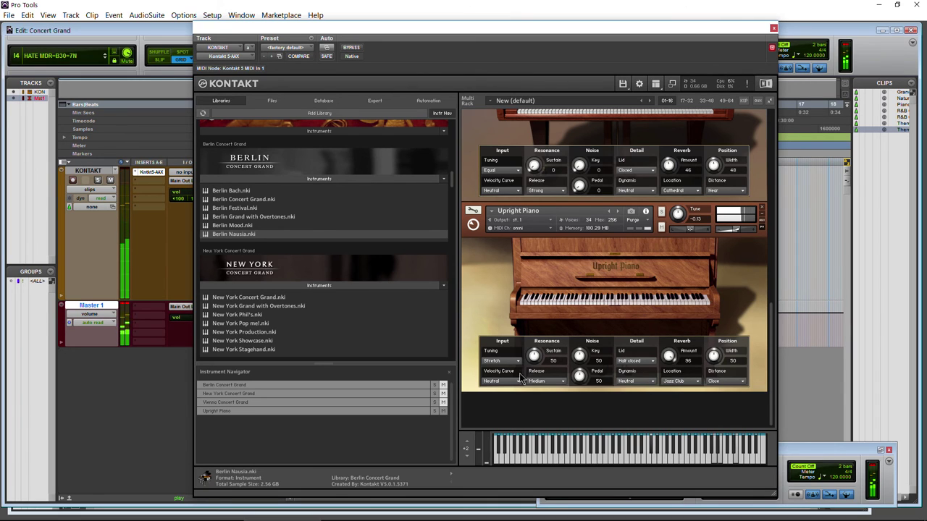
pyautogui.click(501, 361)
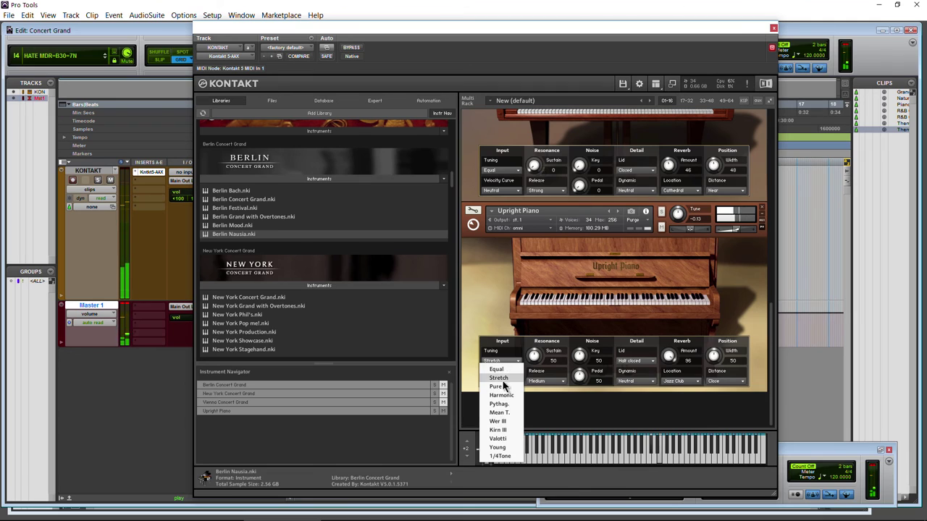
pyautogui.click(498, 430)
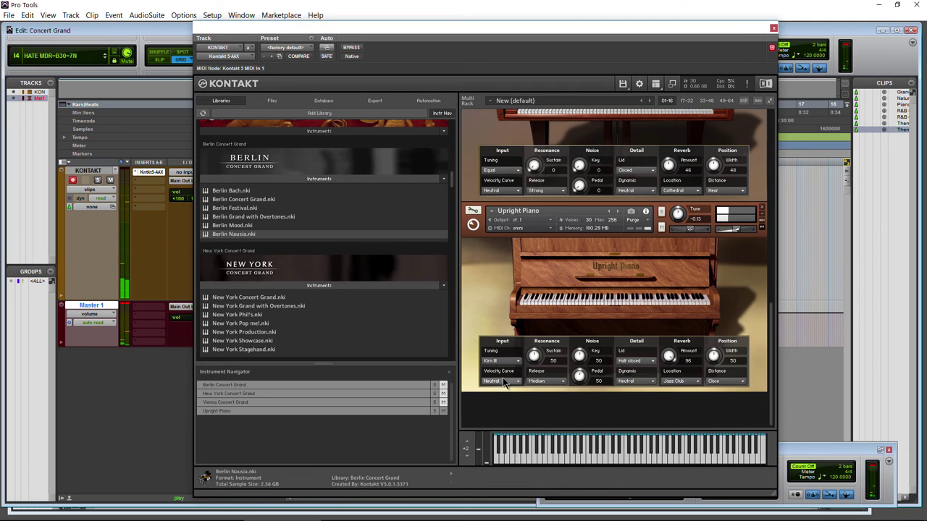
pyautogui.click(504, 382)
# - Set the Upright Piano's velocity curve to +1, lid to Open, and dynamic to Neutral
pyautogui.click(493, 407)
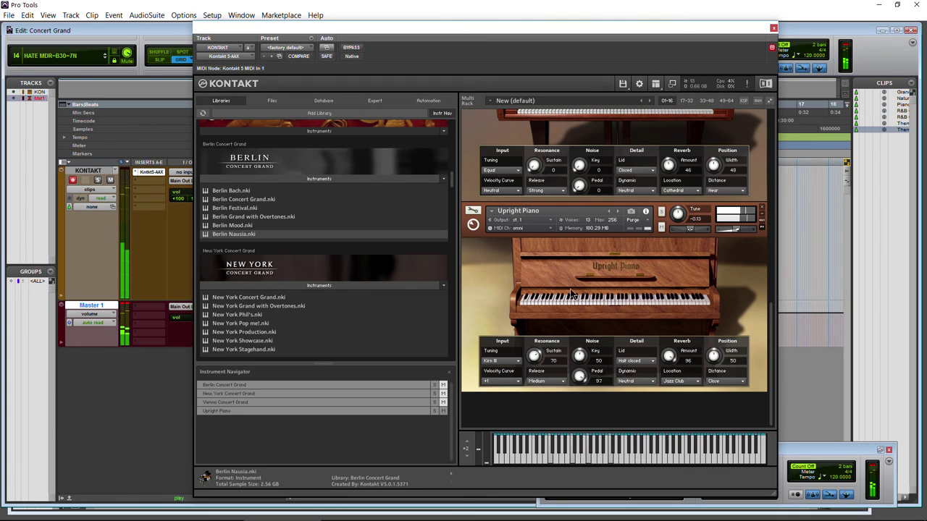
pyautogui.click(646, 361)
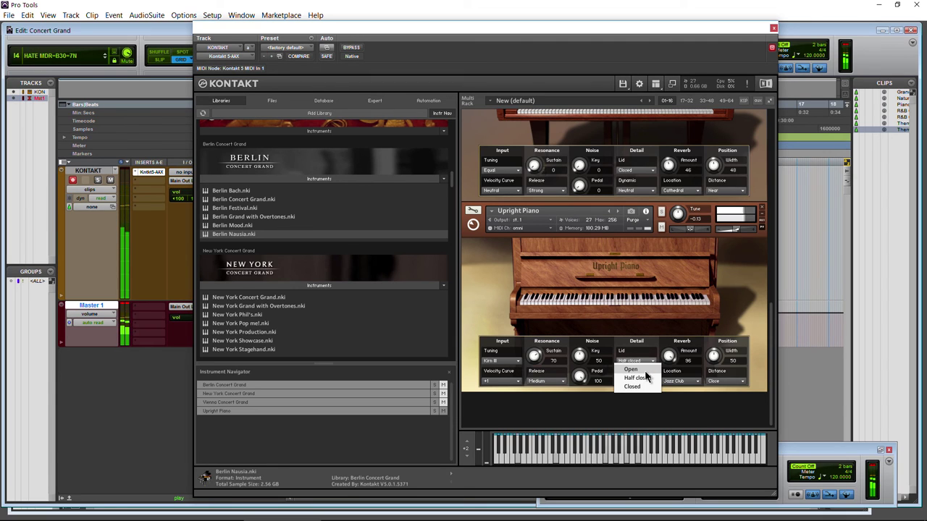
pyautogui.click(637, 369)
pyautogui.click(634, 382)
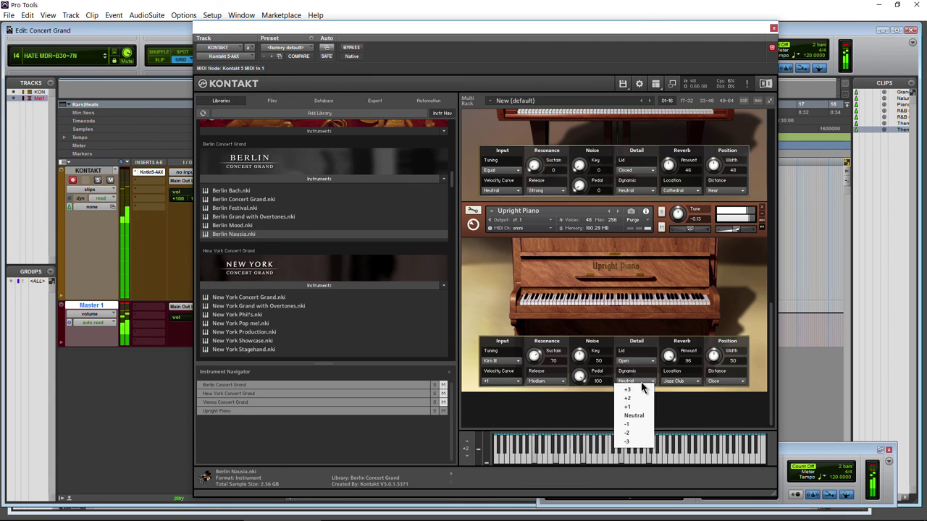
pyautogui.click(639, 417)
pyautogui.click(636, 382)
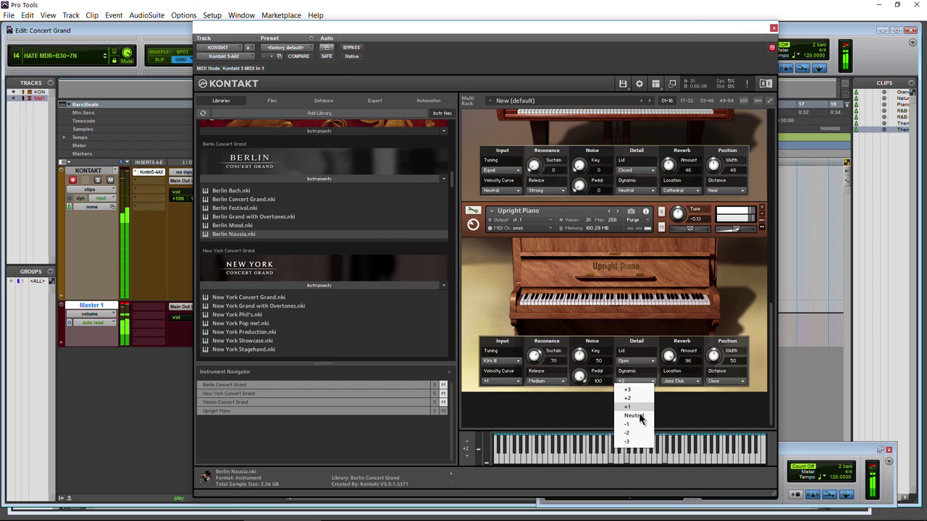
pyautogui.click(637, 414)
# - Set the Upright Piano's reverb amount to 66, width to 94, and distance to Near
pyautogui.moveTo(668, 355); pyautogui.dragTo(713, 337)
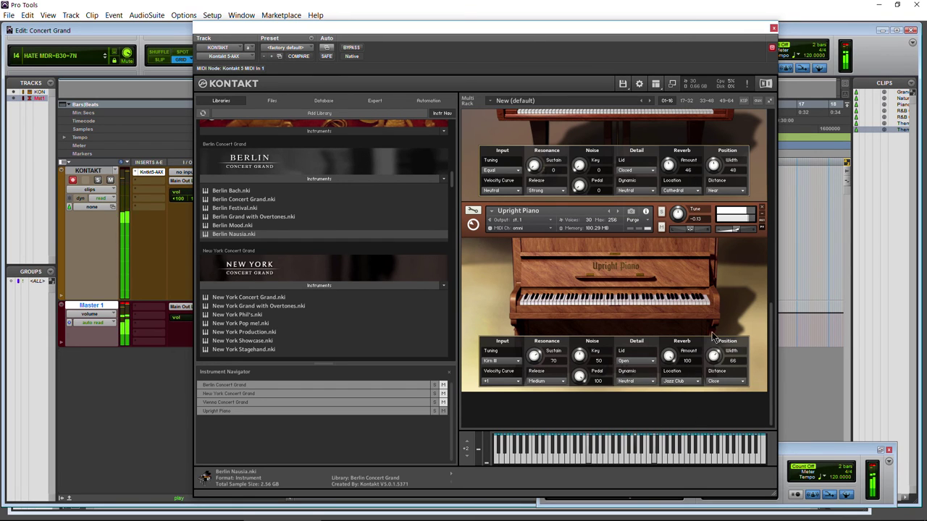
pyautogui.click(723, 382)
pyautogui.click(721, 396)
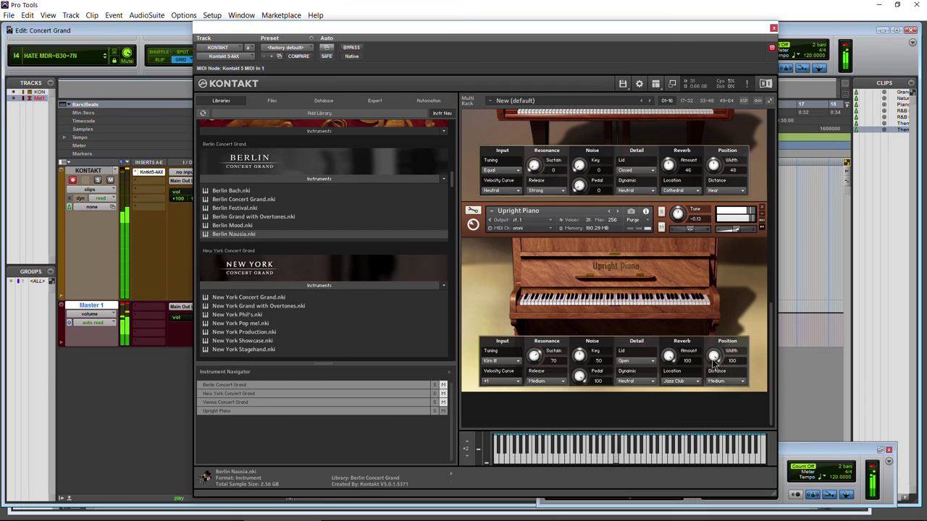
pyautogui.moveTo(713, 362); pyautogui.dragTo(668, 359)
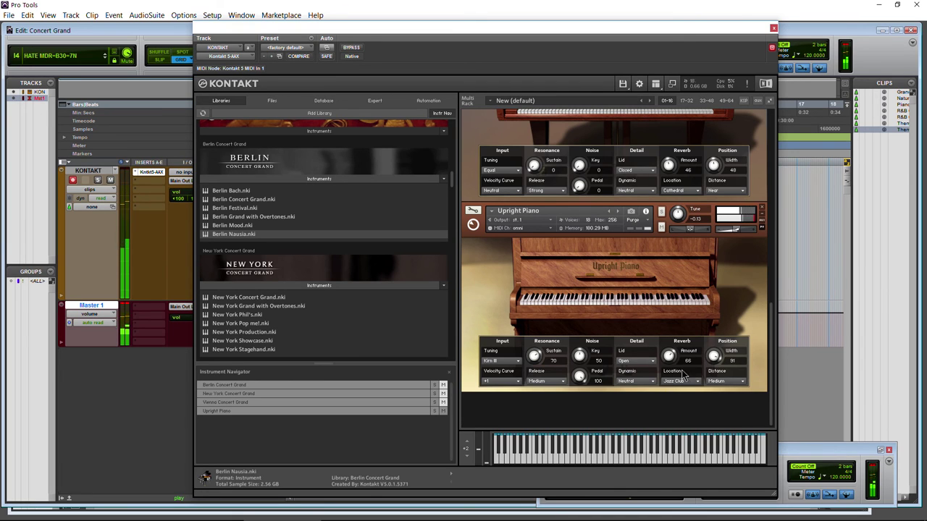
pyautogui.click(722, 384)
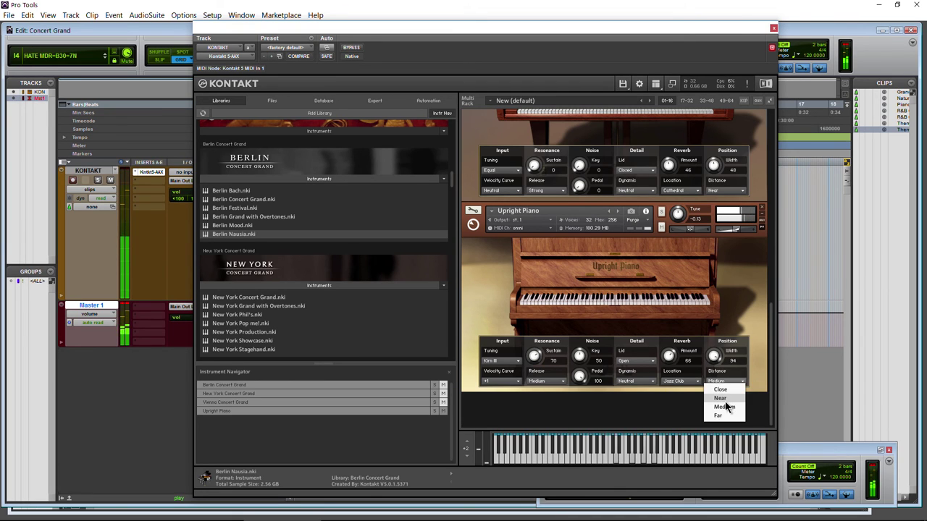
pyautogui.click(727, 404)
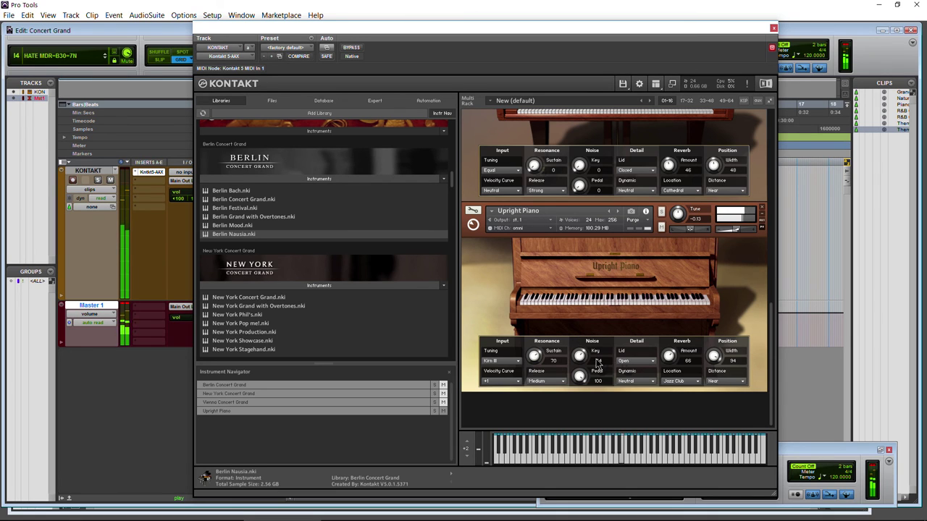
pyautogui.click(799, 445)
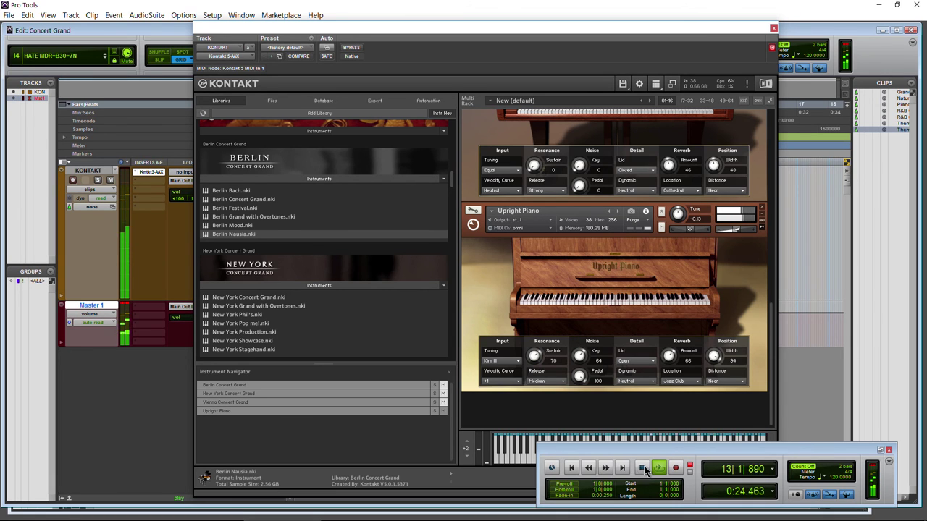
# - Give the Upright Piano Stretch tuning, Neutral velocity, Cathedral reverb, and Close distance
pyautogui.click(572, 468)
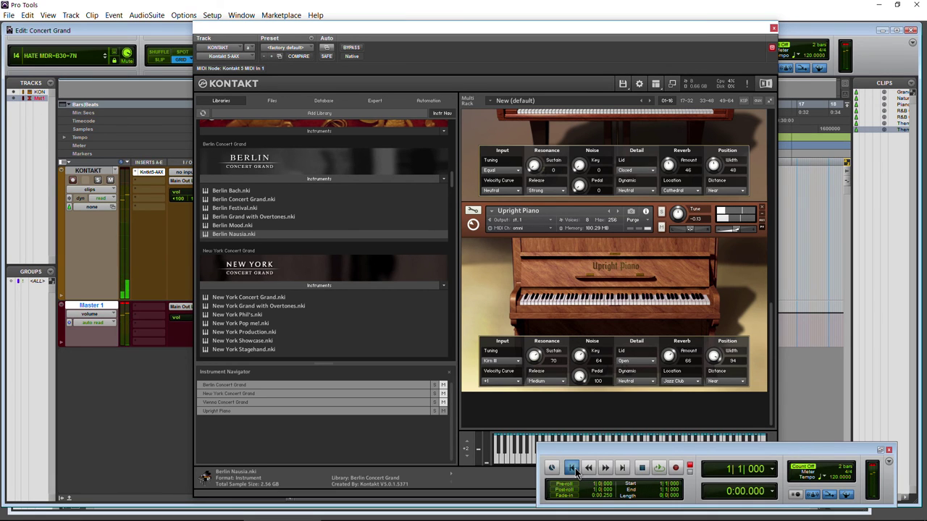
pyautogui.click(498, 362)
pyautogui.click(514, 386)
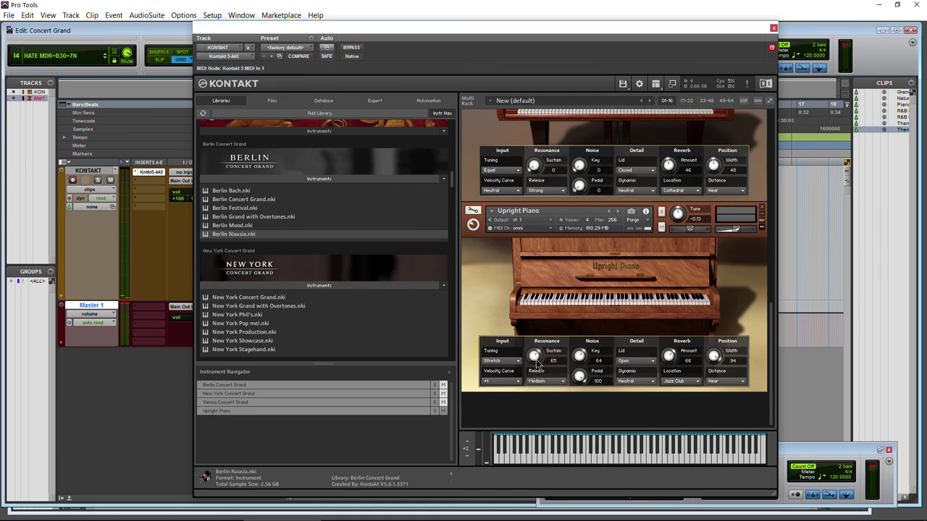
pyautogui.click(510, 382)
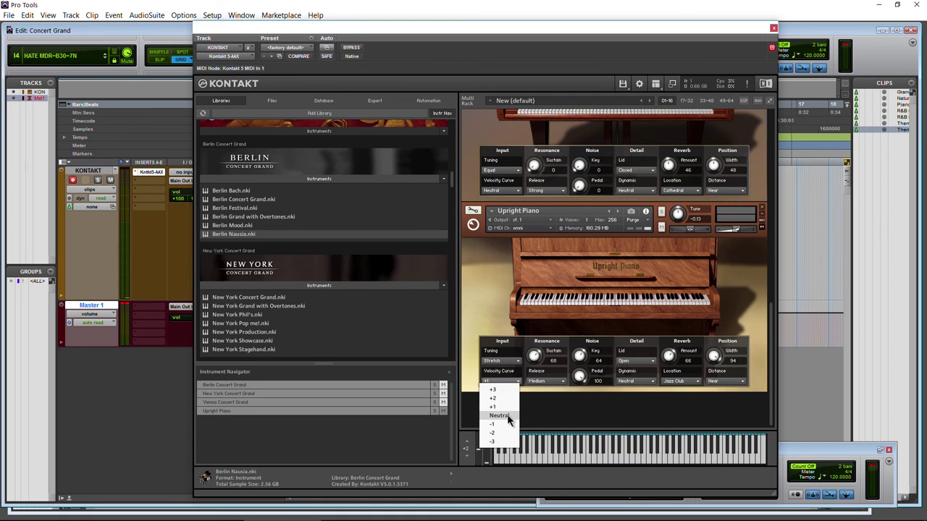
pyautogui.click(506, 414)
pyautogui.click(679, 381)
pyautogui.click(680, 397)
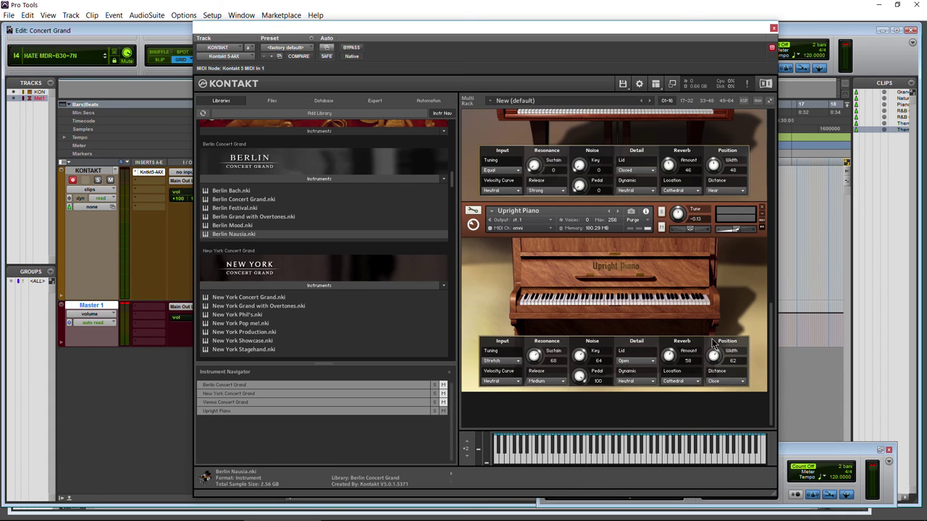
pyautogui.click(718, 381)
pyautogui.click(721, 385)
# - Audition the Upright Piano while setting sustain to 61, reverb amount and width to 100
pyautogui.click(781, 454)
pyautogui.click(659, 468)
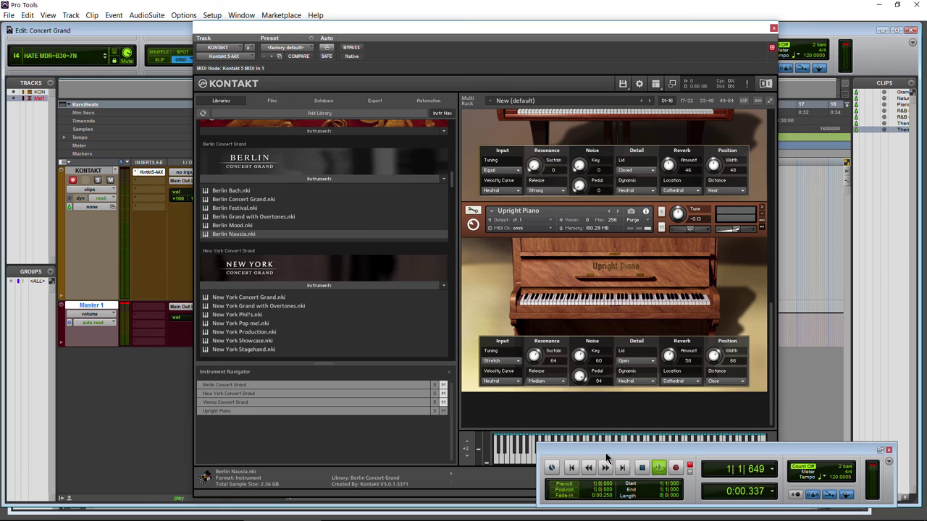
pyautogui.click(569, 411)
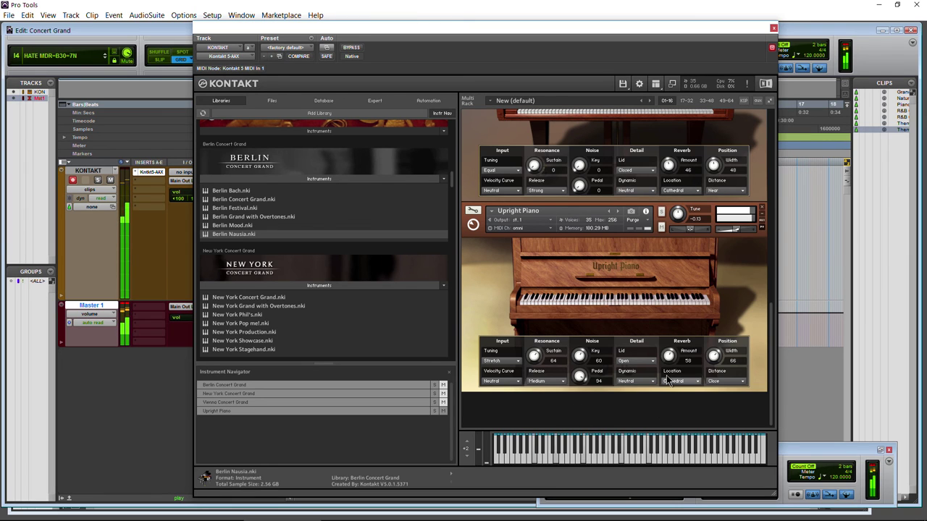
pyautogui.moveTo(668, 355); pyautogui.dragTo(672, 382)
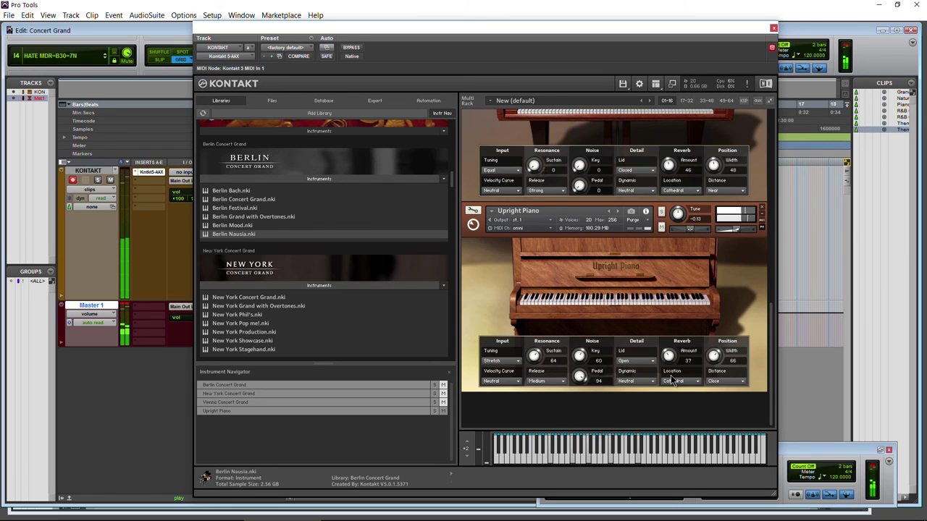
pyautogui.moveTo(739, 227); pyautogui.dragTo(737, 229)
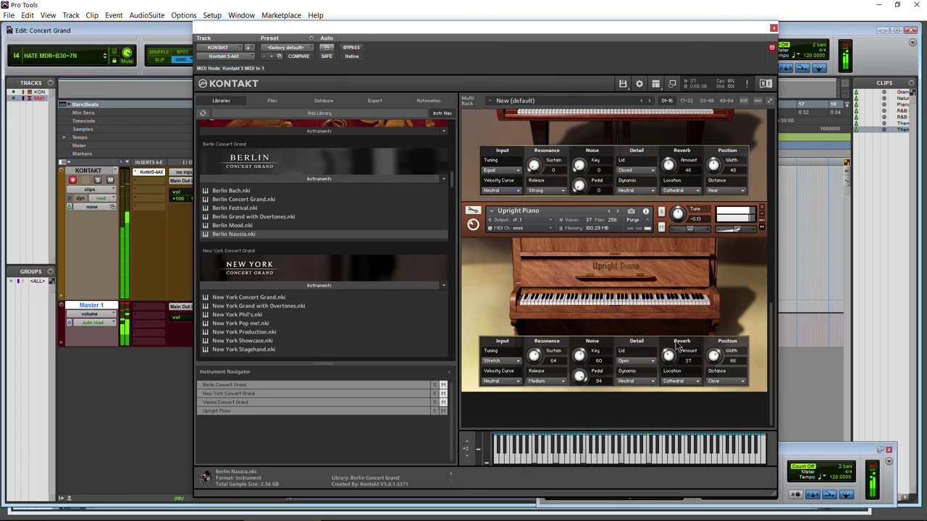
pyautogui.moveTo(534, 355); pyautogui.dragTo(535, 362)
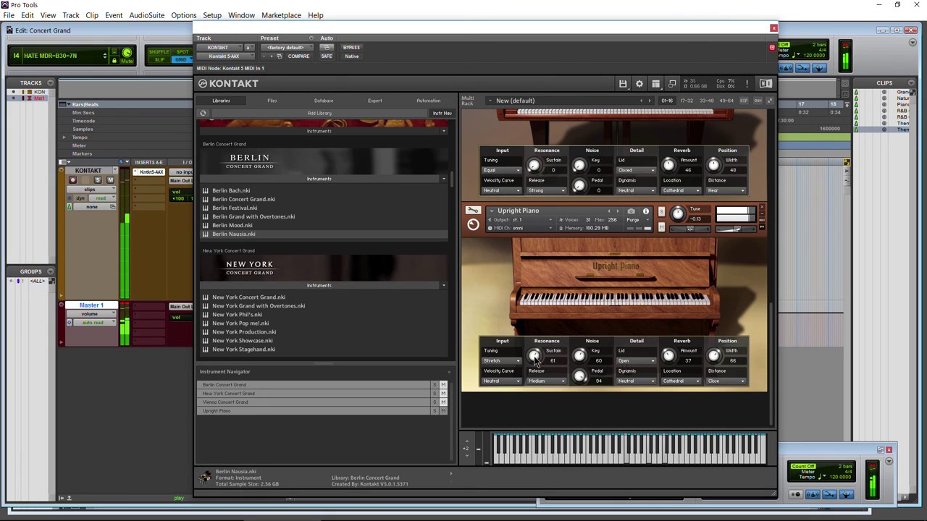
pyautogui.moveTo(713, 354); pyautogui.dragTo(664, 321)
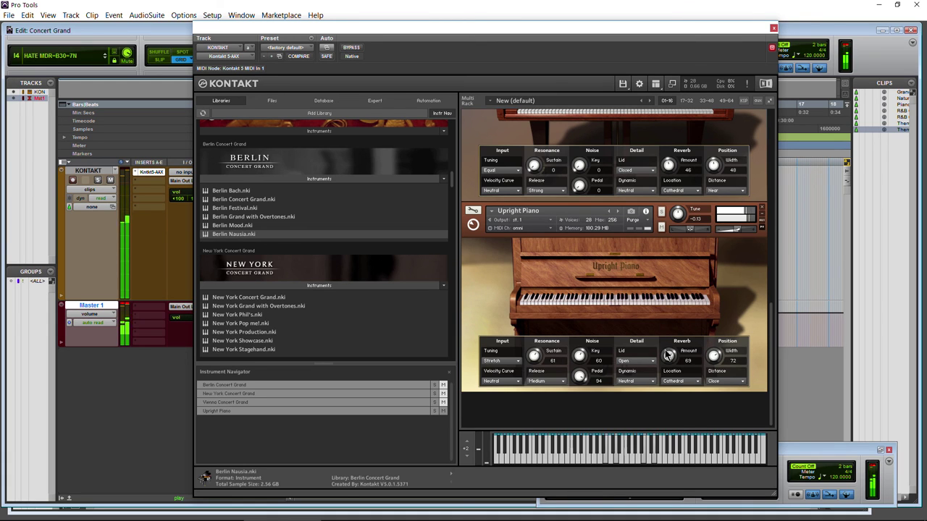
pyautogui.moveTo(667, 355); pyautogui.dragTo(669, 337)
pyautogui.click(636, 360)
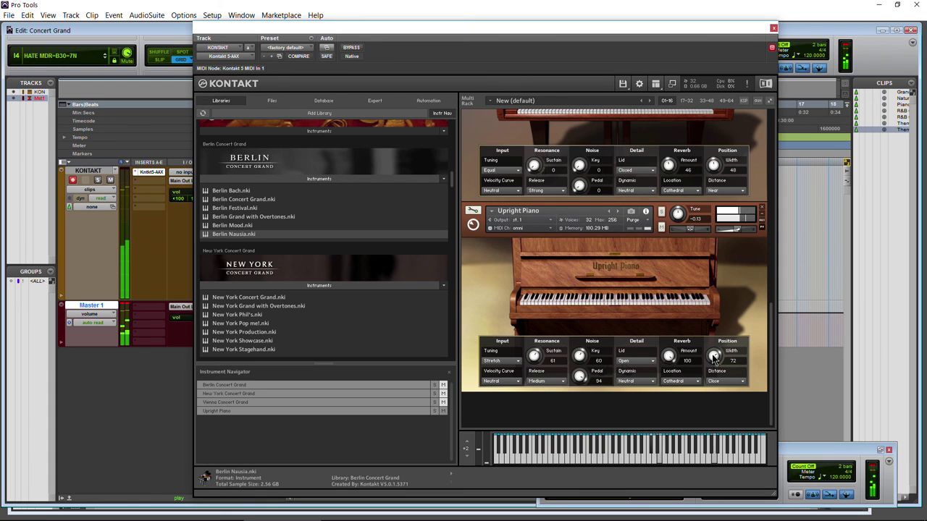
pyautogui.moveTo(713, 356); pyautogui.dragTo(713, 337)
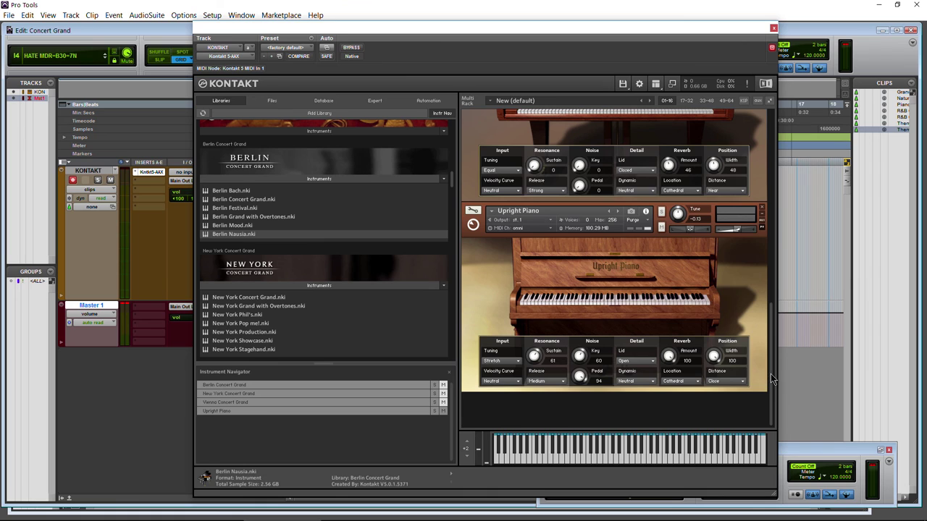
# - Mute the Upright Piano and scroll up to the Berlin Concert Grand, leaving it muted
pyautogui.scroll(2, 771, 373)
pyautogui.click(660, 281)
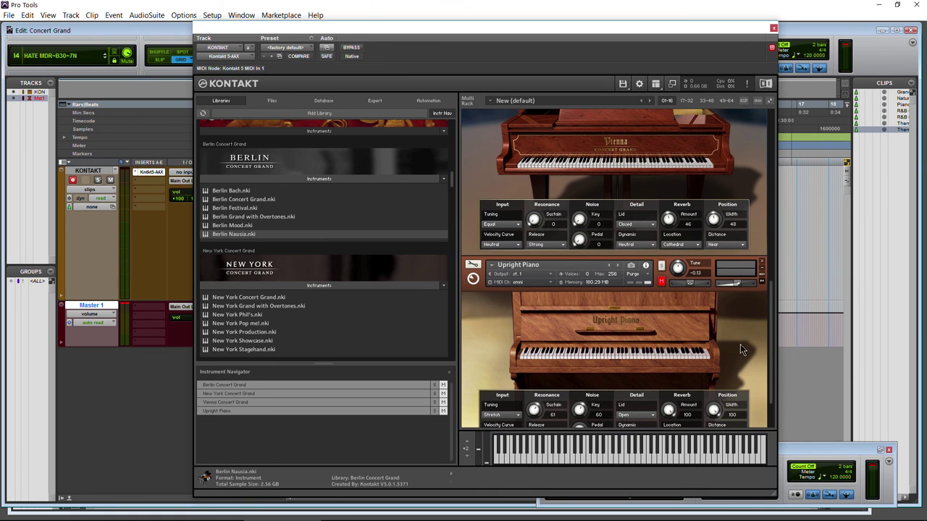
pyautogui.scroll(3, 771, 370)
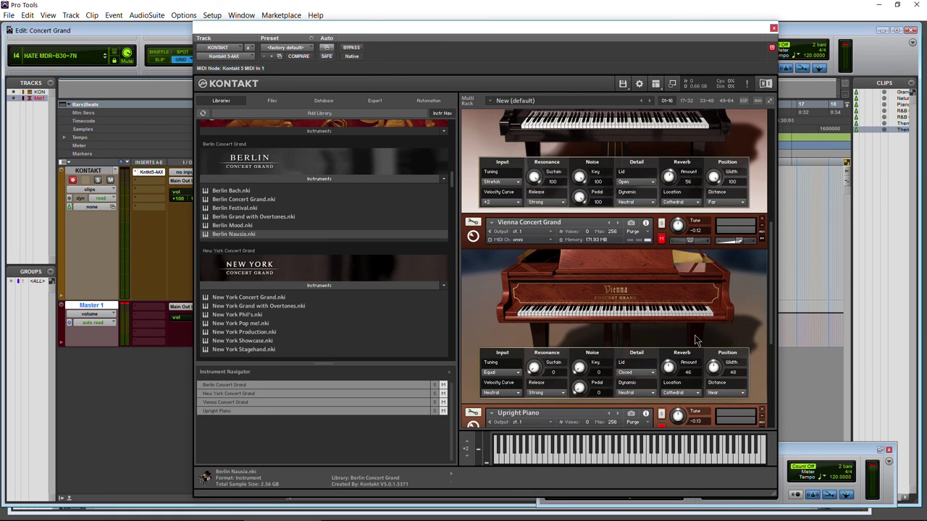
pyautogui.moveTo(771, 326); pyautogui.dragTo(769, 187)
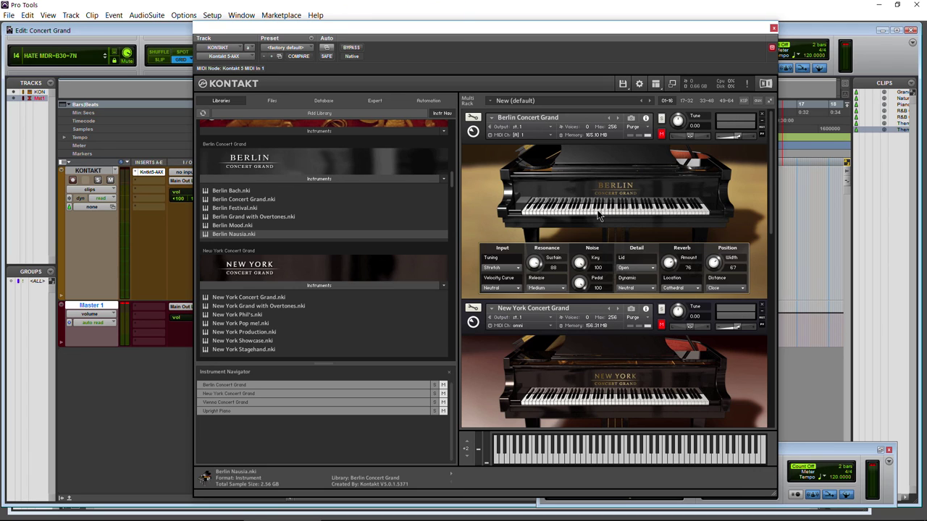
pyautogui.click(661, 136)
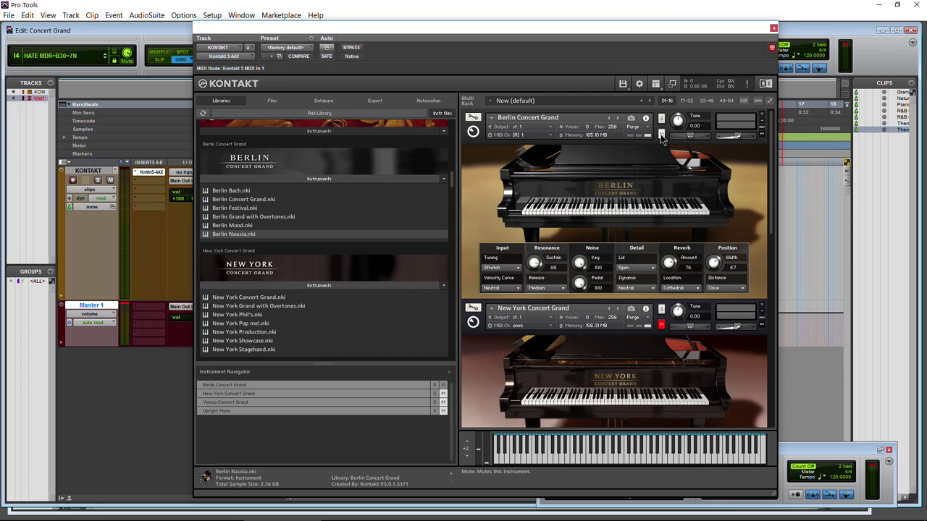
pyautogui.click(661, 135)
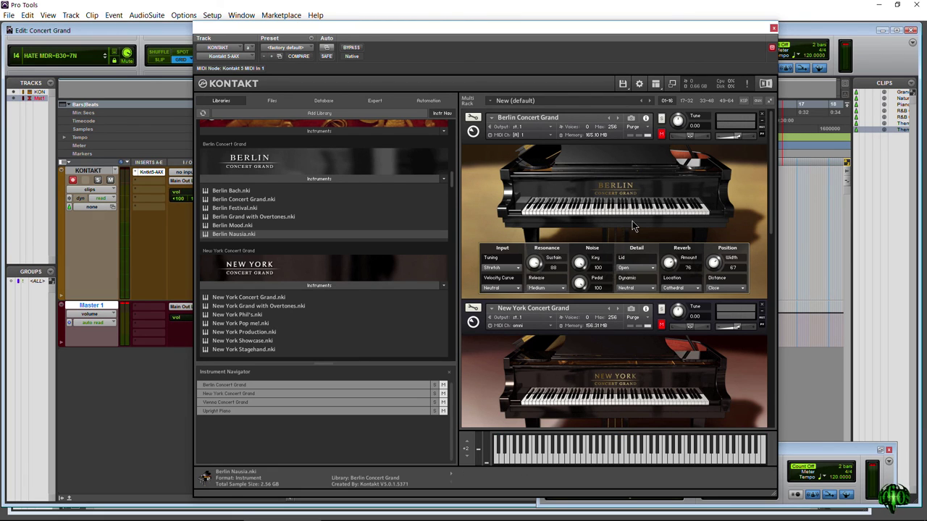
# - Select the Berlin .nki files, then fold away the Berlin, New York and Vienna Instruments lists
pyautogui.click(234, 191)
pyautogui.click(232, 199)
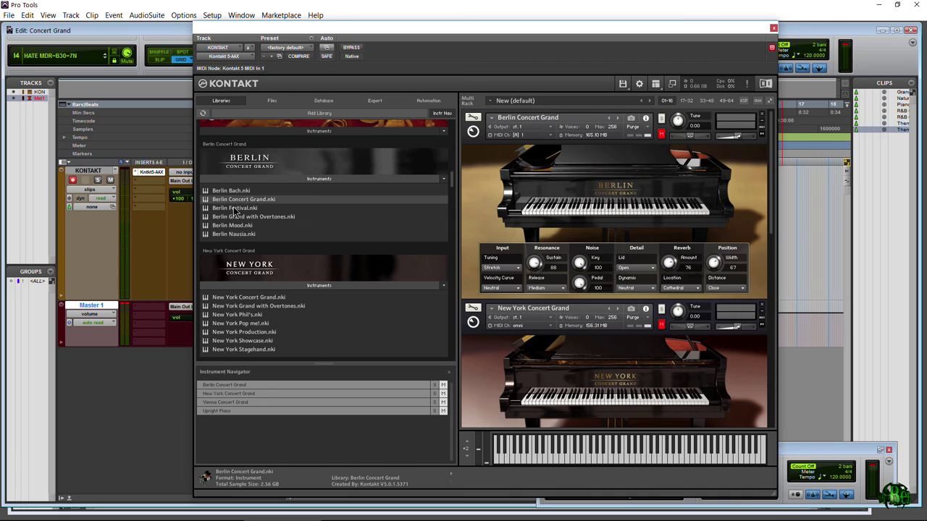
pyautogui.click(239, 208)
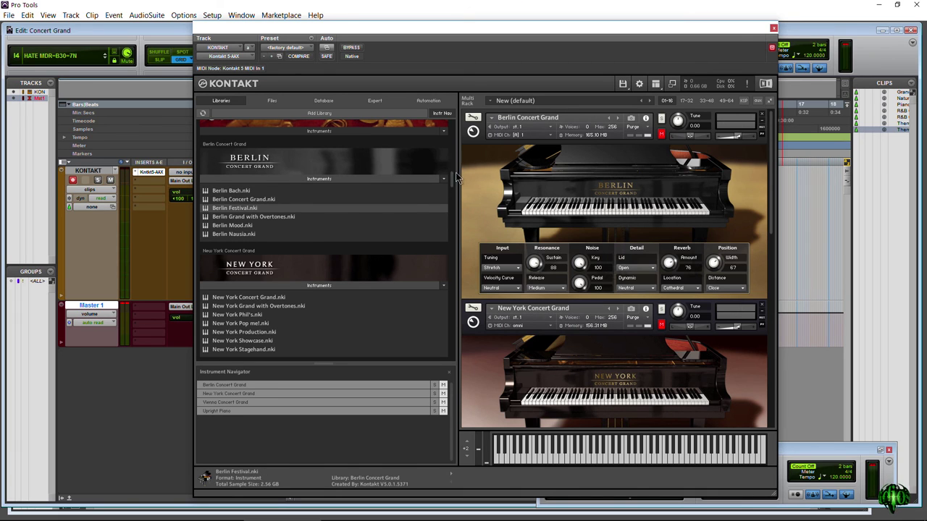
pyautogui.moveTo(452, 181)
pyautogui.mouseDown()
pyautogui.moveTo(460, 200)
pyautogui.moveTo(450, 193)
pyautogui.moveTo(454, 174)
pyautogui.moveTo(442, 193)
pyautogui.mouseUp()
pyautogui.click(298, 168)
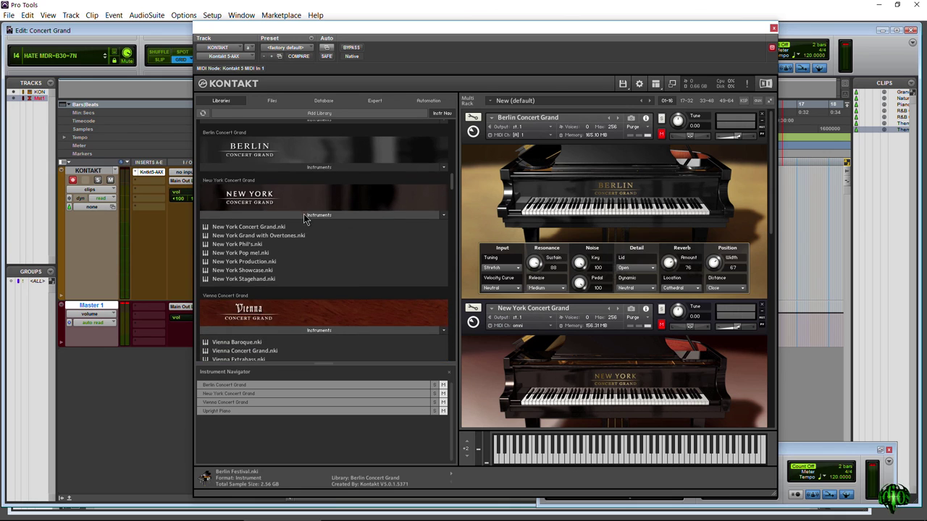
pyautogui.click(306, 215)
pyautogui.click(309, 263)
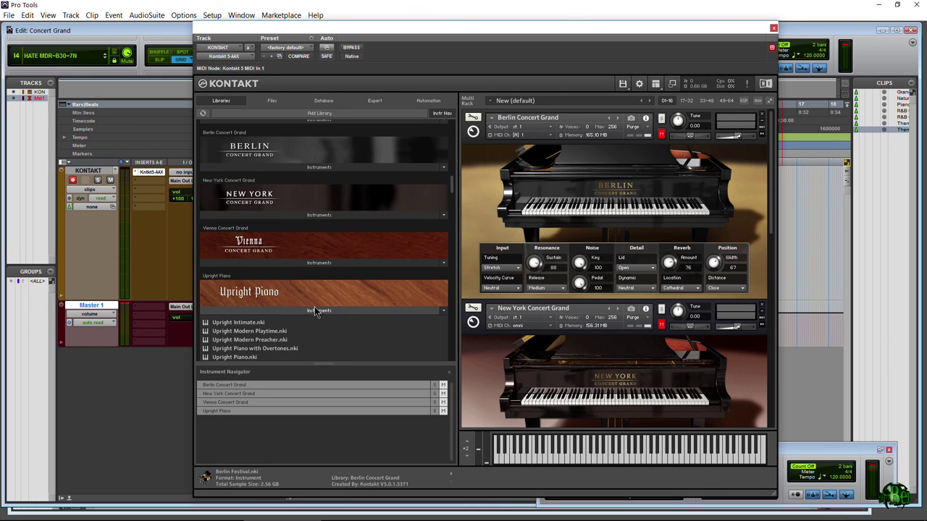